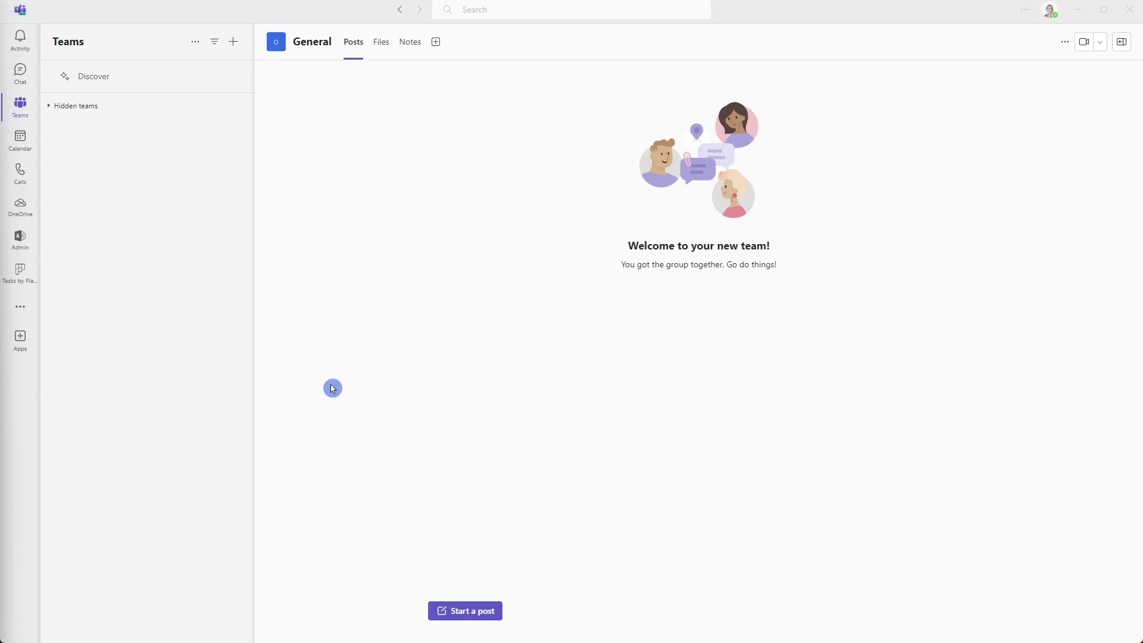
Step: Open the team creation options and examine the Manage a Project template and the existing teams offered for copying
{"action": "left_click", "coordinate": [234, 43]}
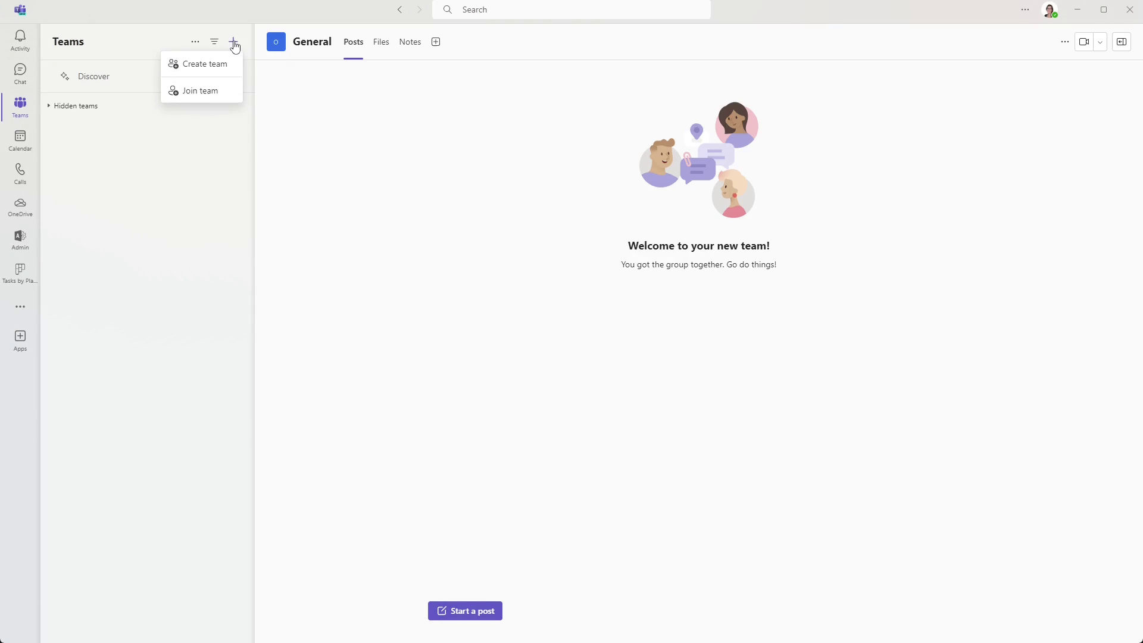
{"action": "left_click", "coordinate": [222, 70]}
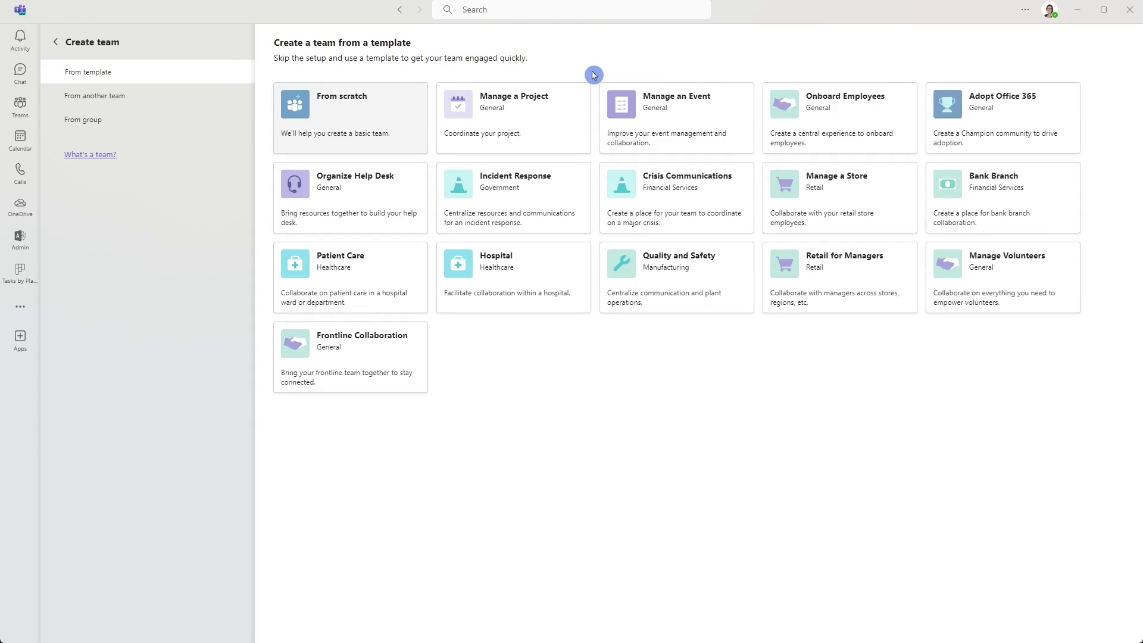
{"action": "left_click", "coordinate": [575, 119]}
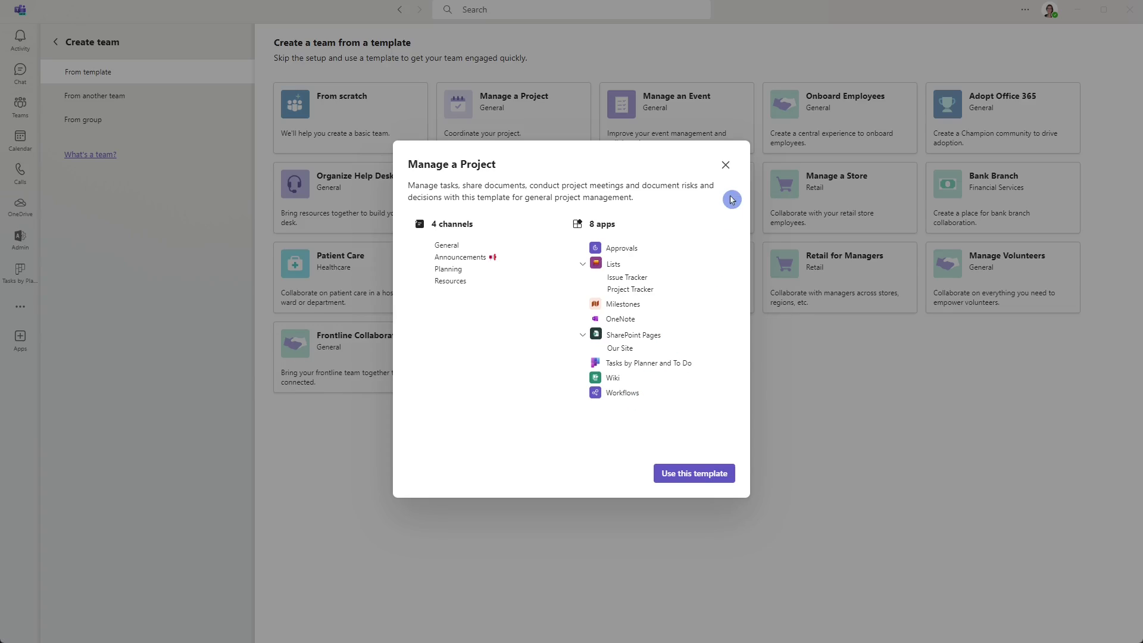
{"action": "left_click", "coordinate": [725, 165]}
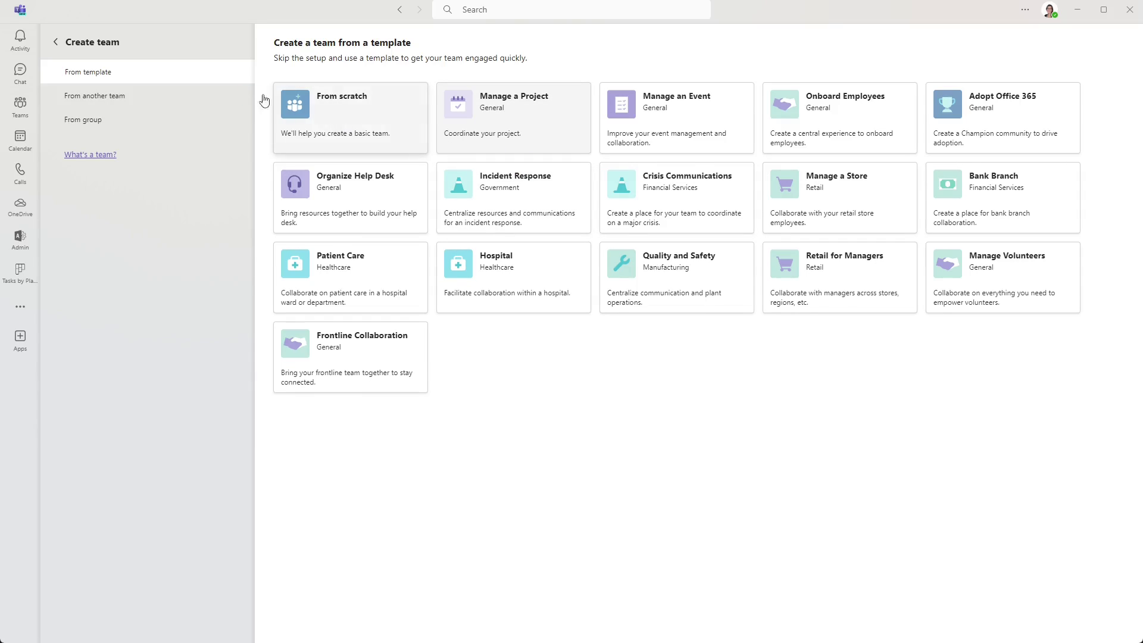
{"action": "left_click", "coordinate": [192, 97]}
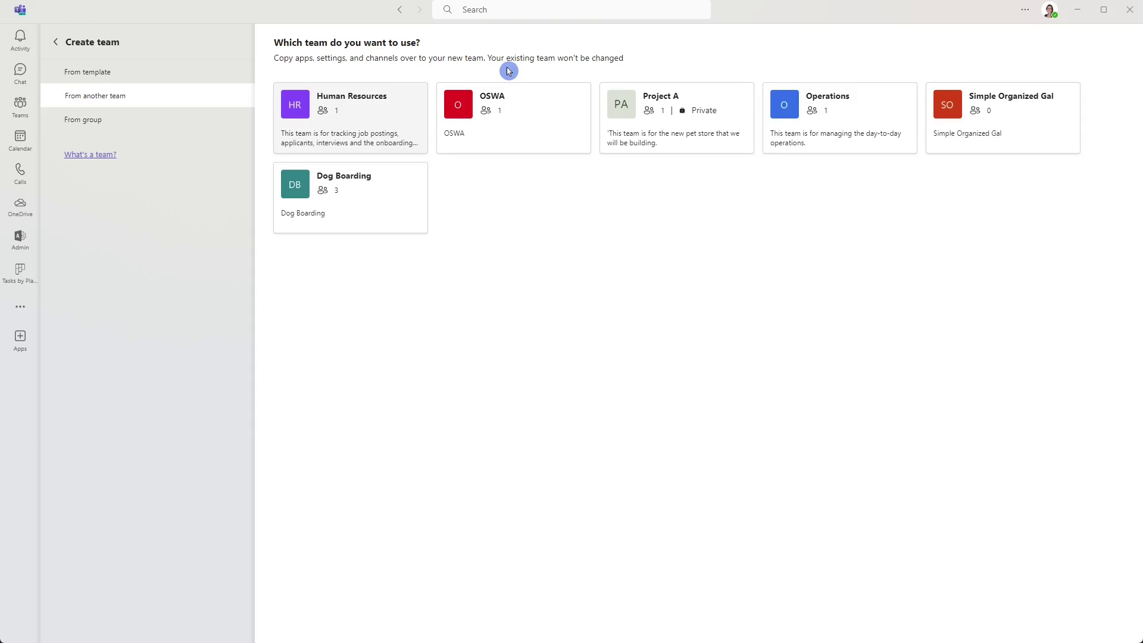
{"action": "left_click", "coordinate": [232, 77]}
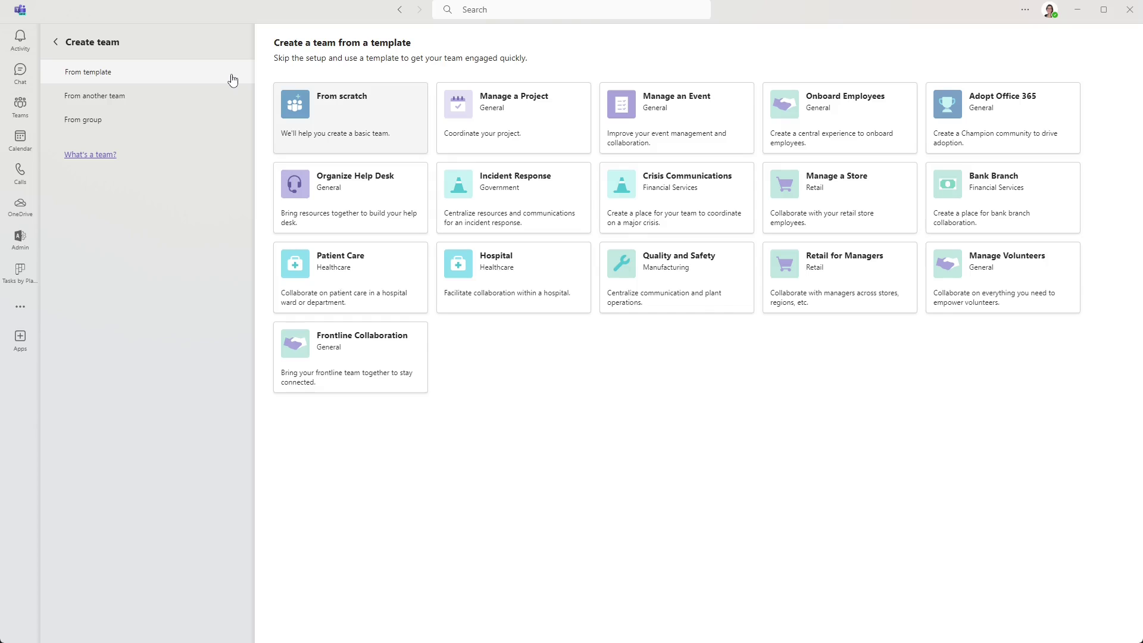
Step: Create a private team from scratch named VancouverNewLocation with the description "This team is for the new pet store that we will be building in Vancouver."
{"action": "left_click", "coordinate": [397, 113]}
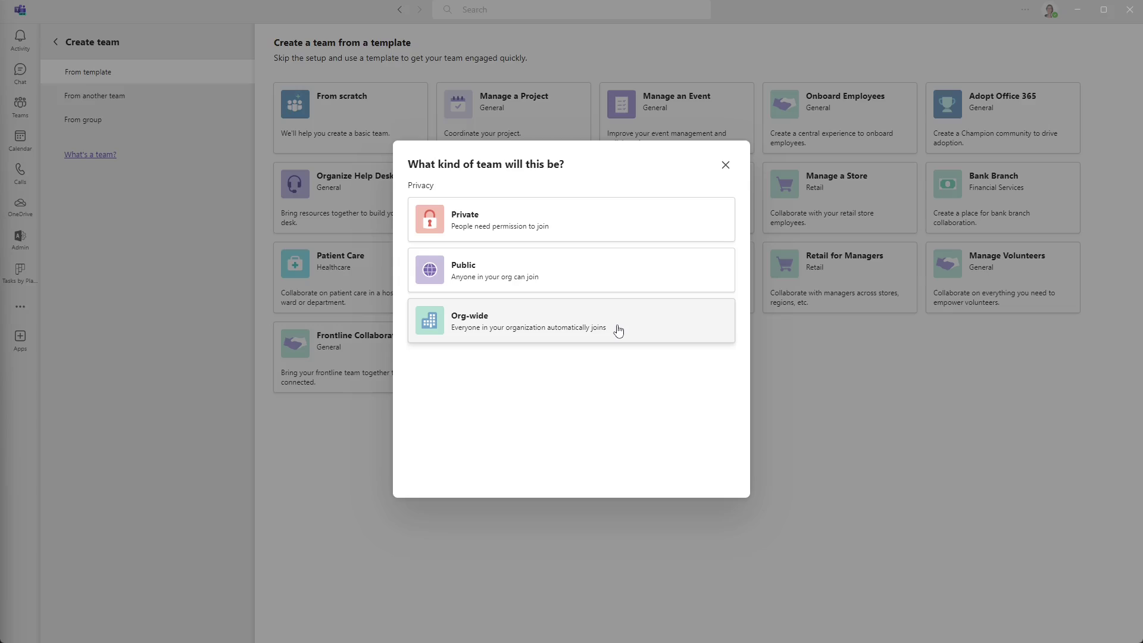
{"action": "left_click", "coordinate": [590, 226]}
{"action": "left_click", "coordinate": [569, 204]}
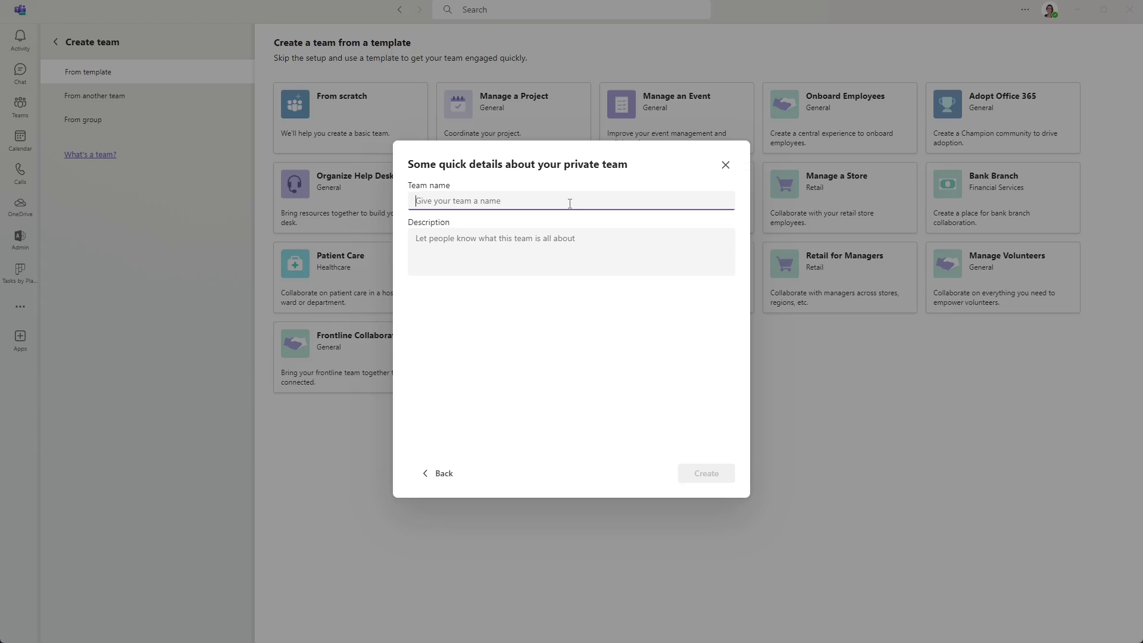
{"action": "type", "text": "VancouverNewLocation"}
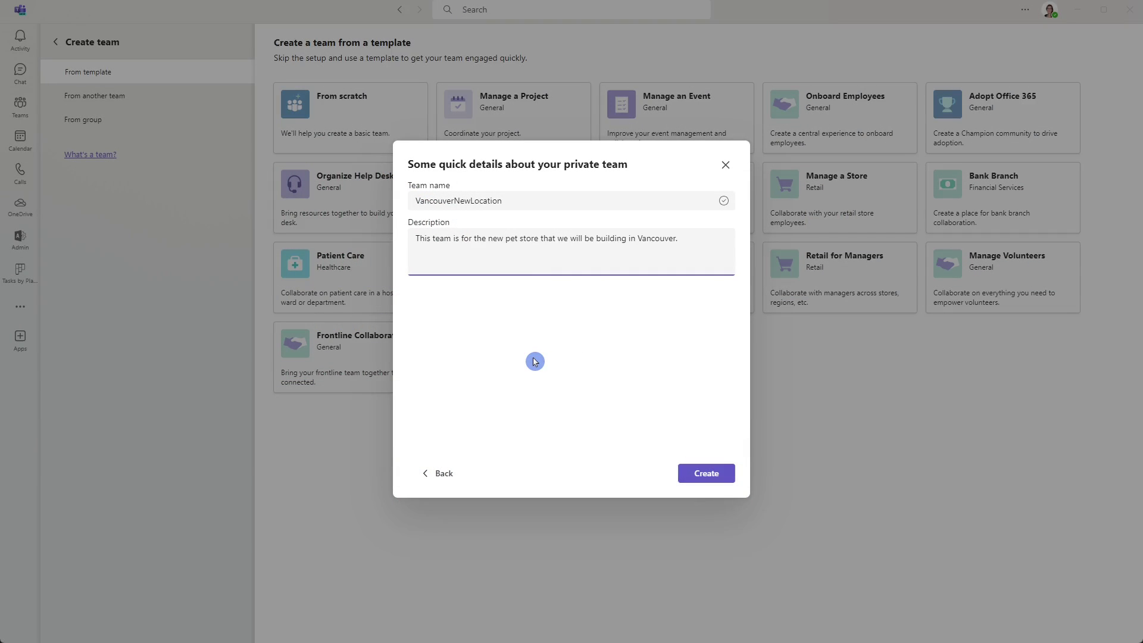
{"action": "left_click", "coordinate": [706, 473]}
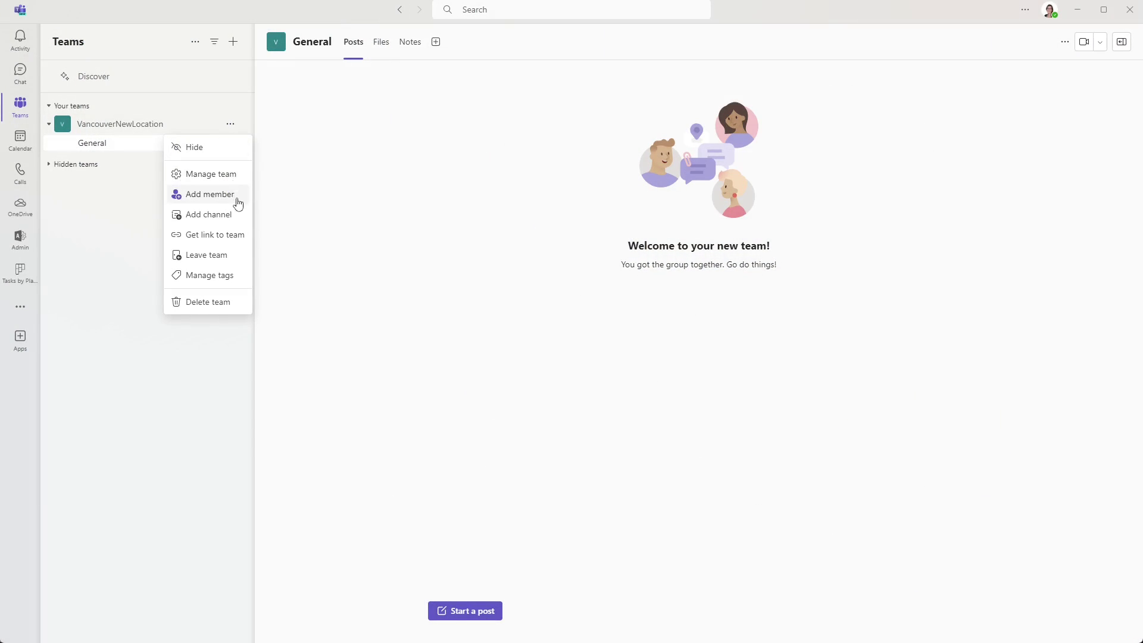
Step: Start a Planning channel in the VancouverNewLocation team with the description "This channel is for the planning phase for the new location."
{"action": "left_click", "coordinate": [238, 215]}
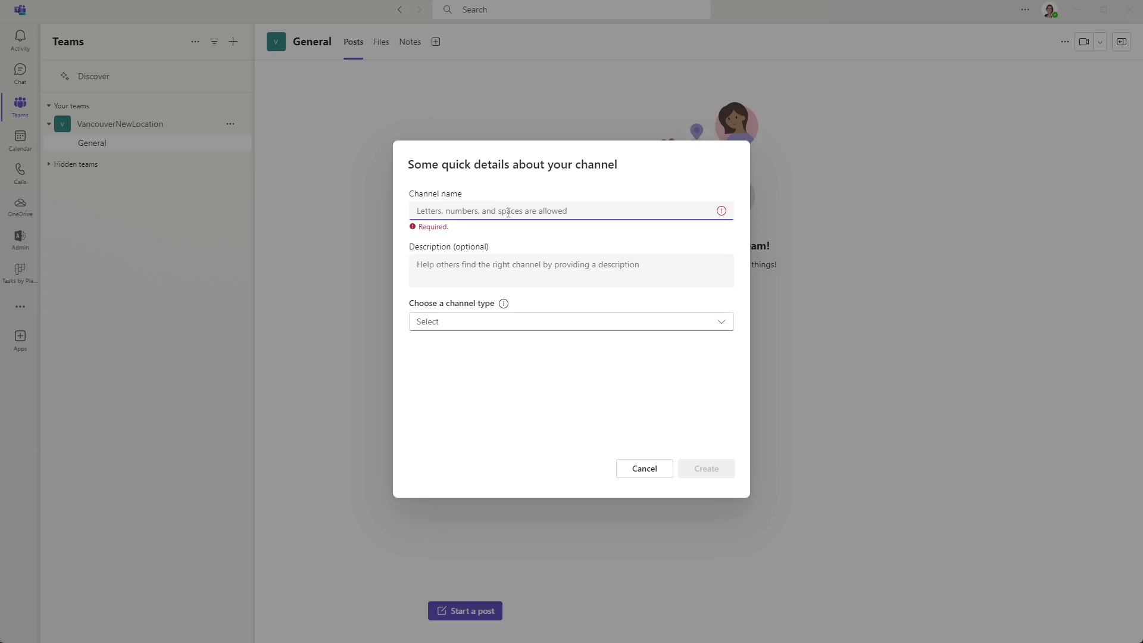
{"action": "type", "text": "Planning"}
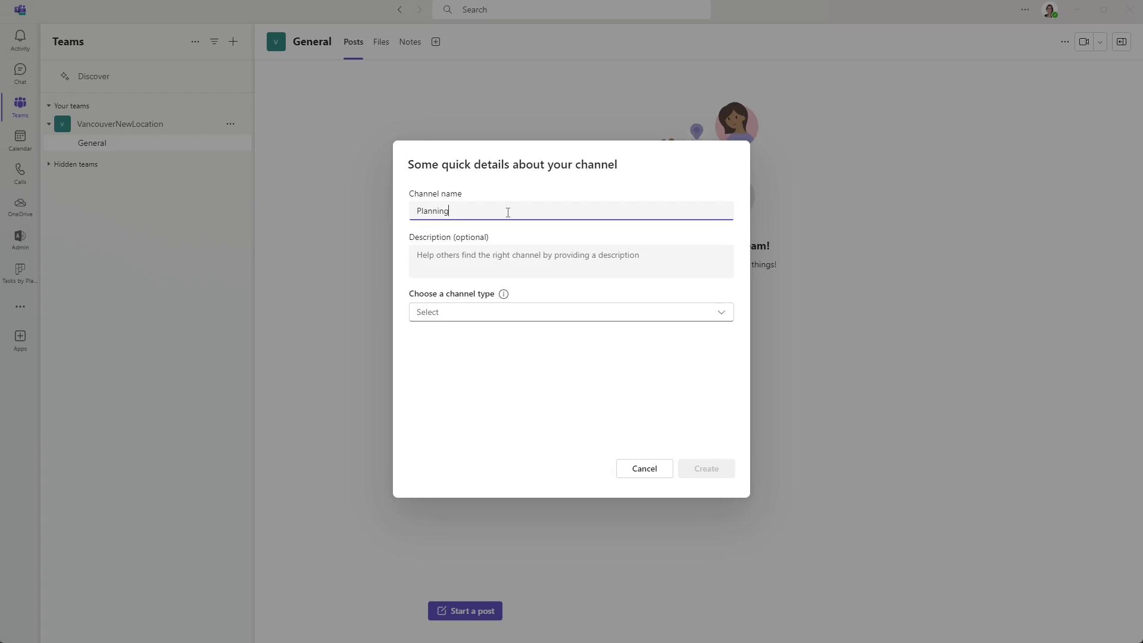
{"action": "key", "text": "Tab"}
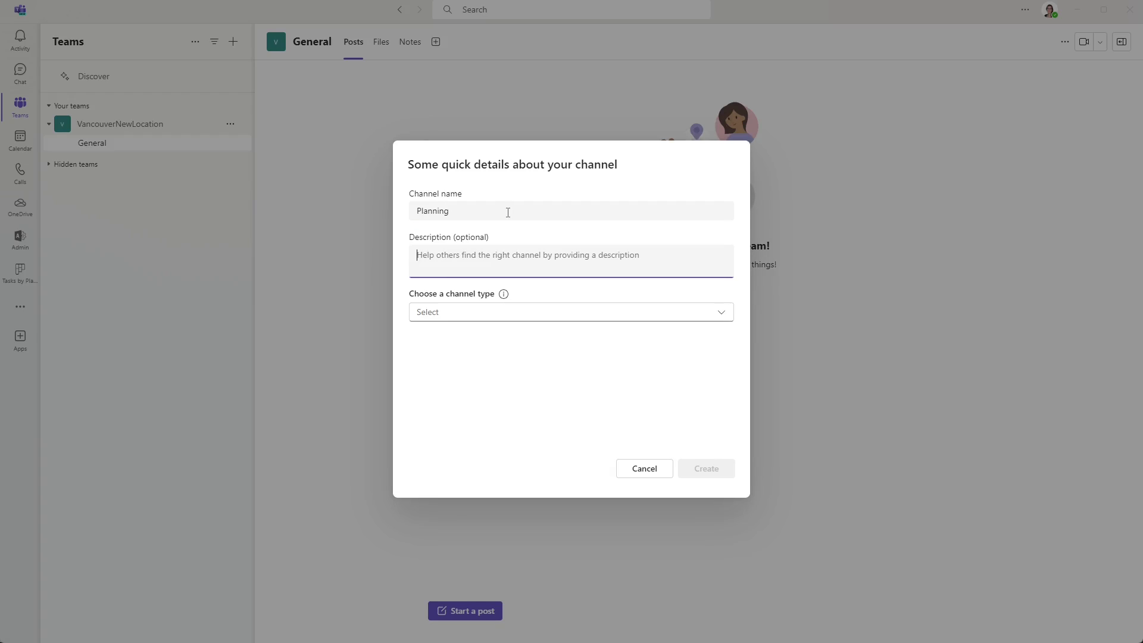
{"action": "type", "text": "This channel is for the planning phase for the new location."}
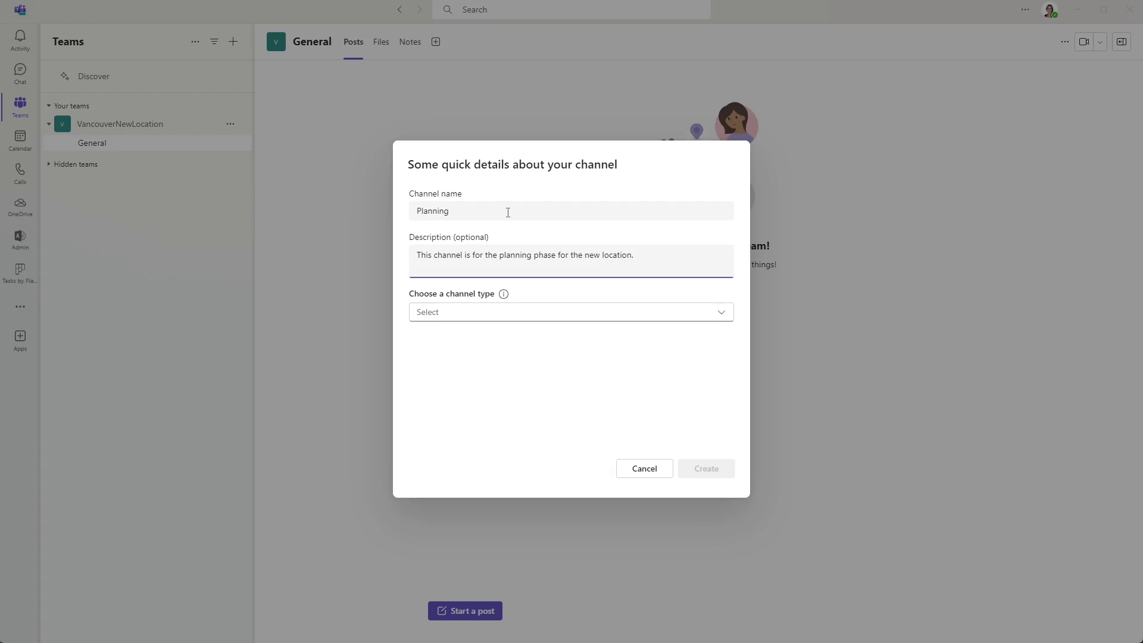
{"action": "left_click", "coordinate": [577, 372]}
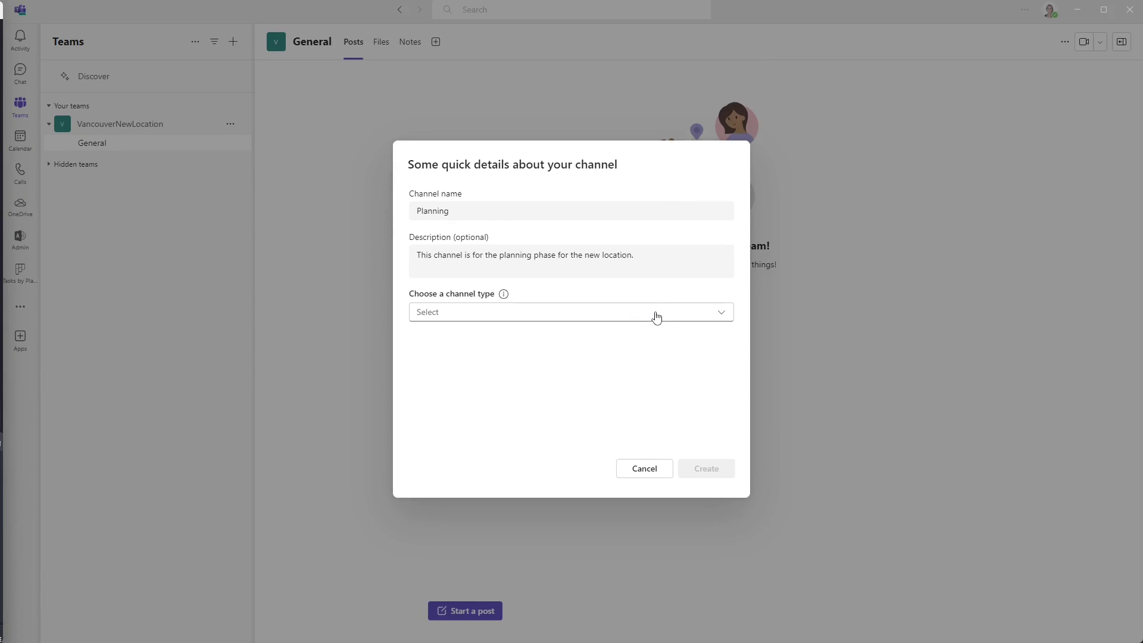
Step: Review the available channel types and consult the channel feature comparison in the online Microsoft Teams documentation
{"action": "left_click", "coordinate": [656, 318]}
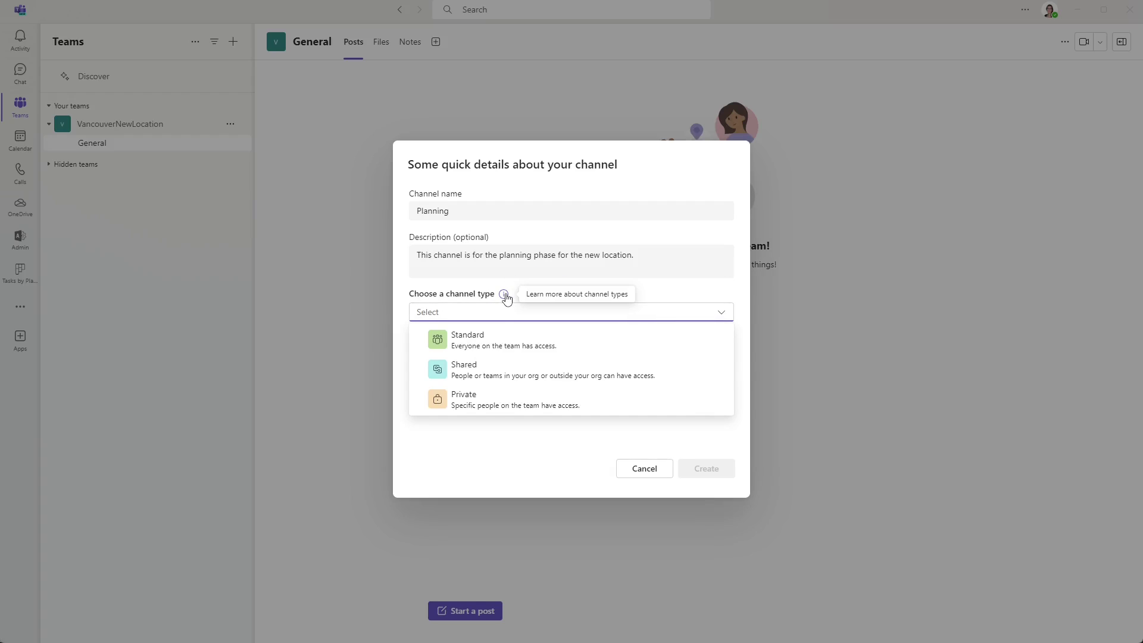
{"action": "left_click", "coordinate": [504, 294]}
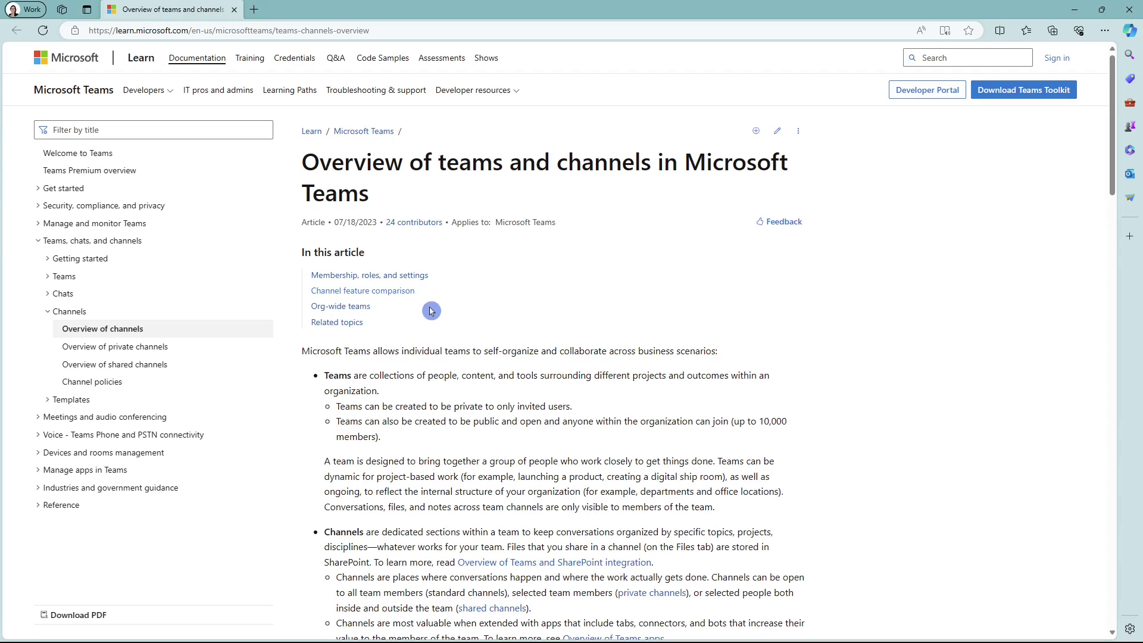
{"action": "left_click", "coordinate": [397, 292]}
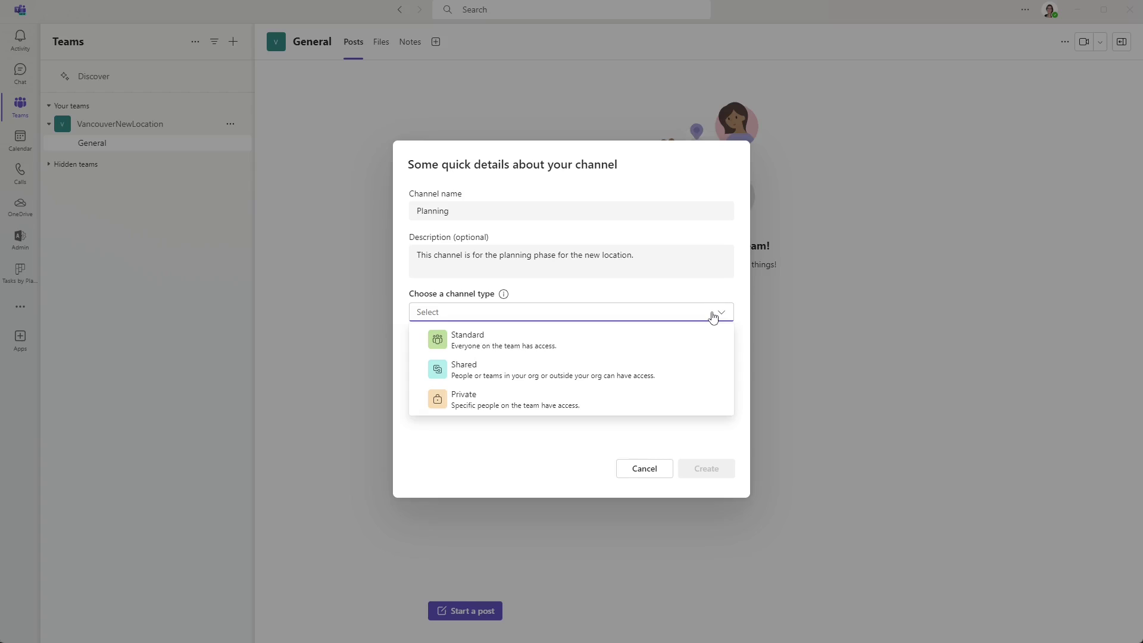
Step: Make the Planning channel Standard, show it automatically in everyone's channel list, and create it
{"action": "left_click", "coordinate": [586, 344]}
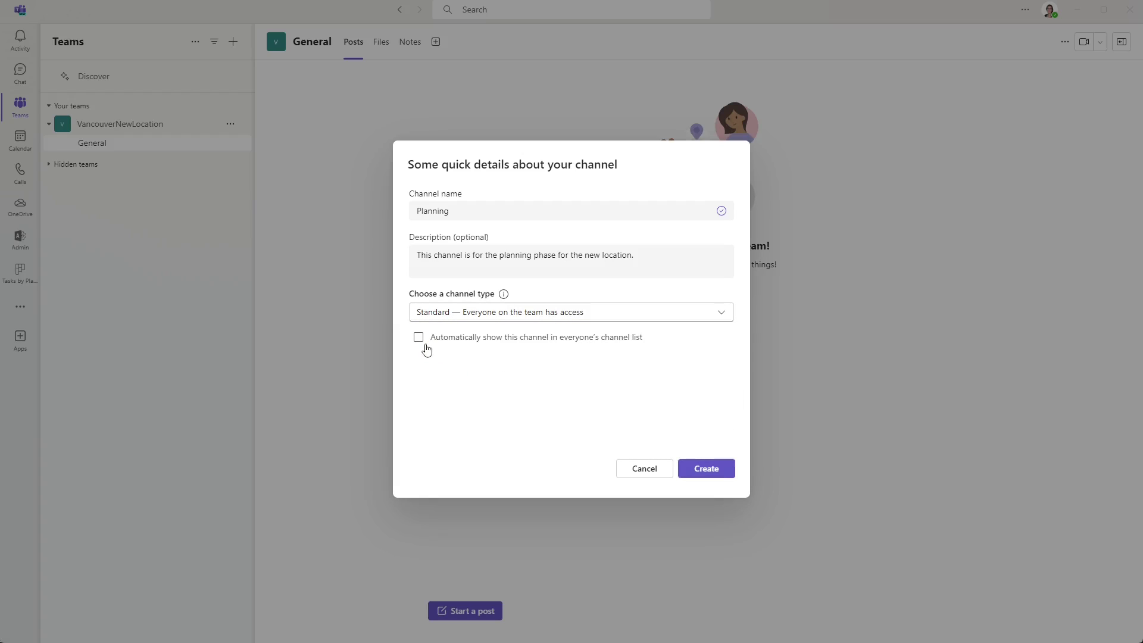
{"action": "left_click", "coordinate": [420, 339]}
{"action": "left_click", "coordinate": [724, 472]}
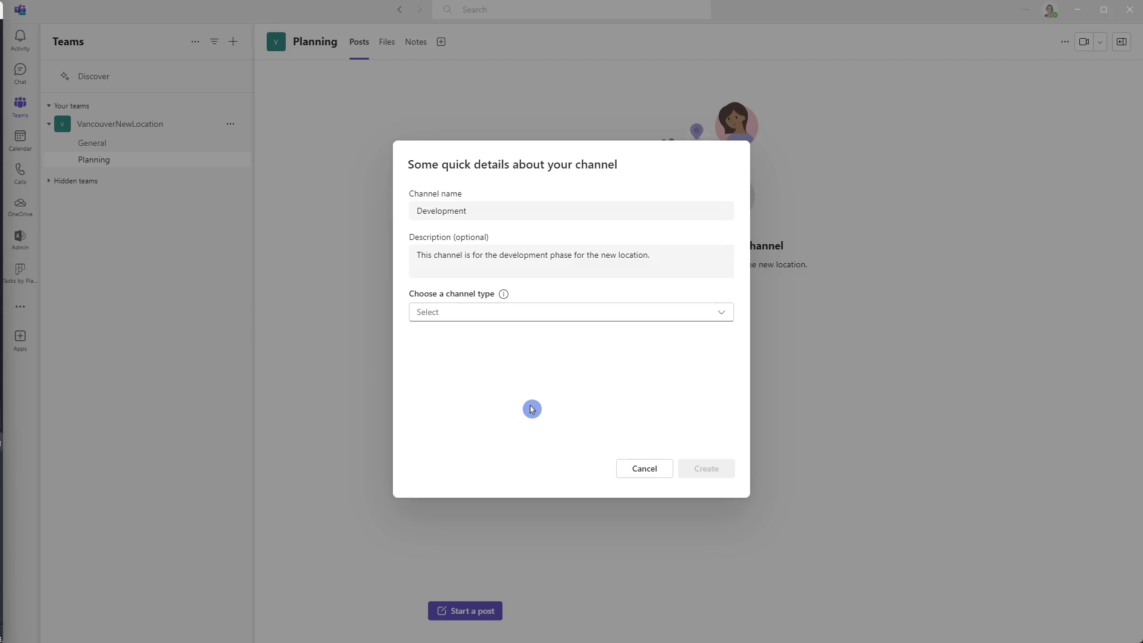
Step: Set the Development channel's type to Shared, create it, and skip sharing it with additional people
{"action": "left_click", "coordinate": [582, 319]}
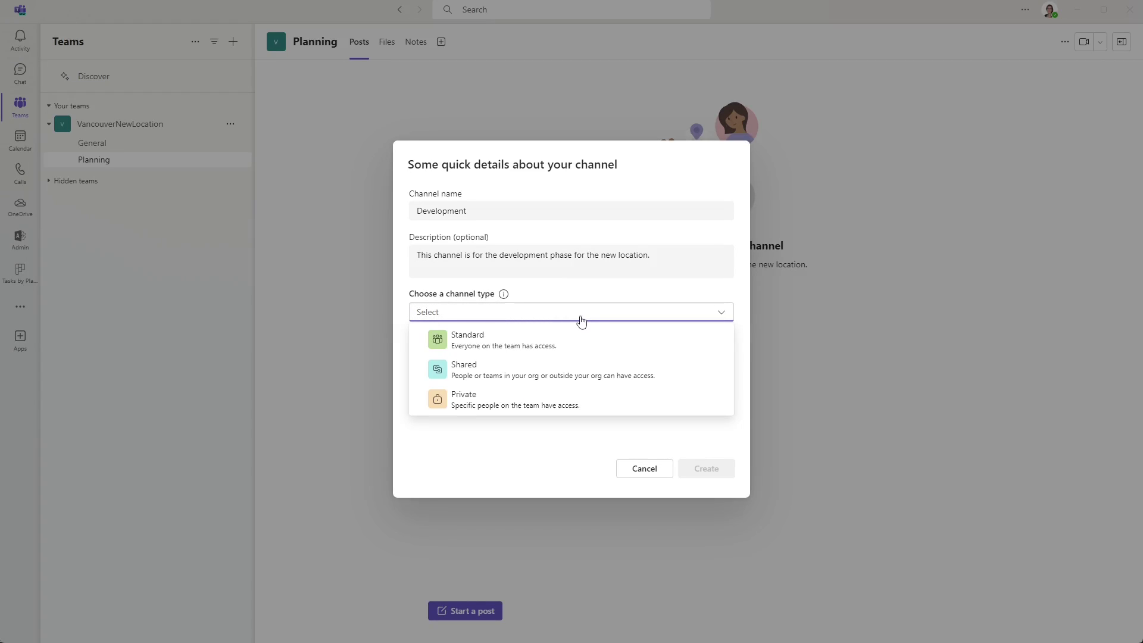
{"action": "left_click", "coordinate": [546, 373]}
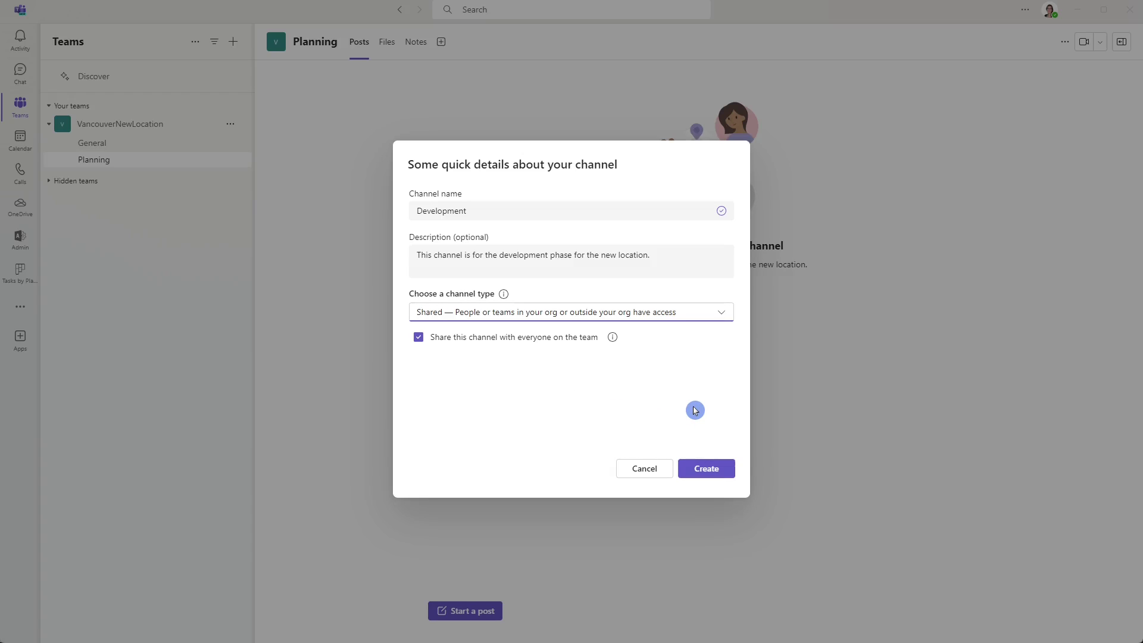
{"action": "left_click", "coordinate": [720, 470]}
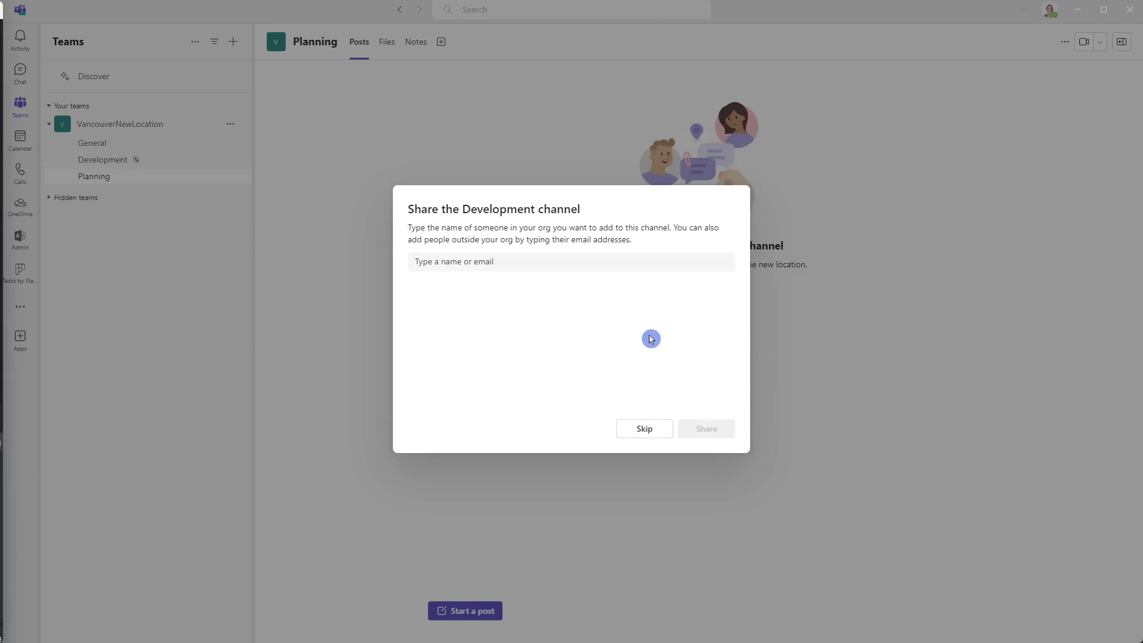
{"action": "left_click", "coordinate": [623, 267]}
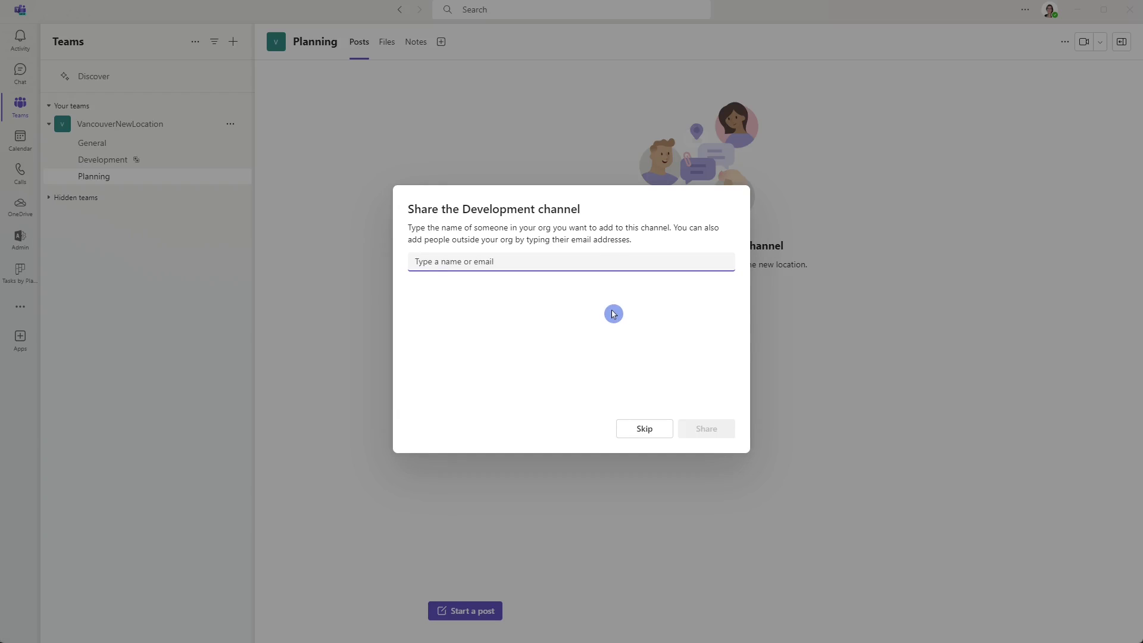
{"action": "left_click", "coordinate": [643, 422]}
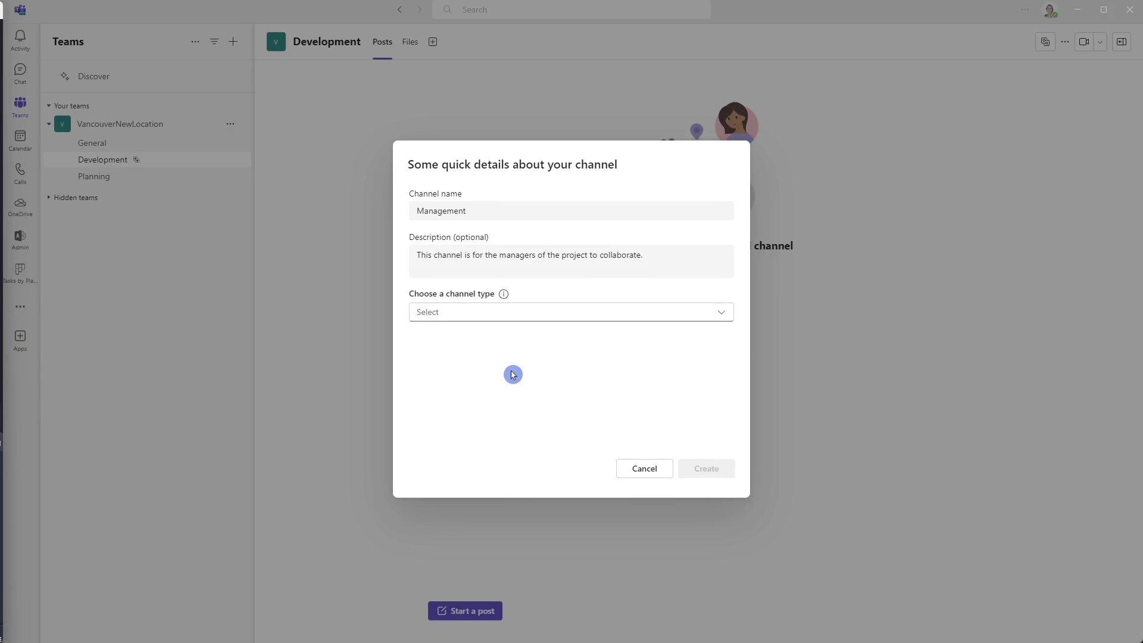
Step: Set the Management channel's type to Private, create it, and skip adding members
{"action": "left_click", "coordinate": [541, 312]}
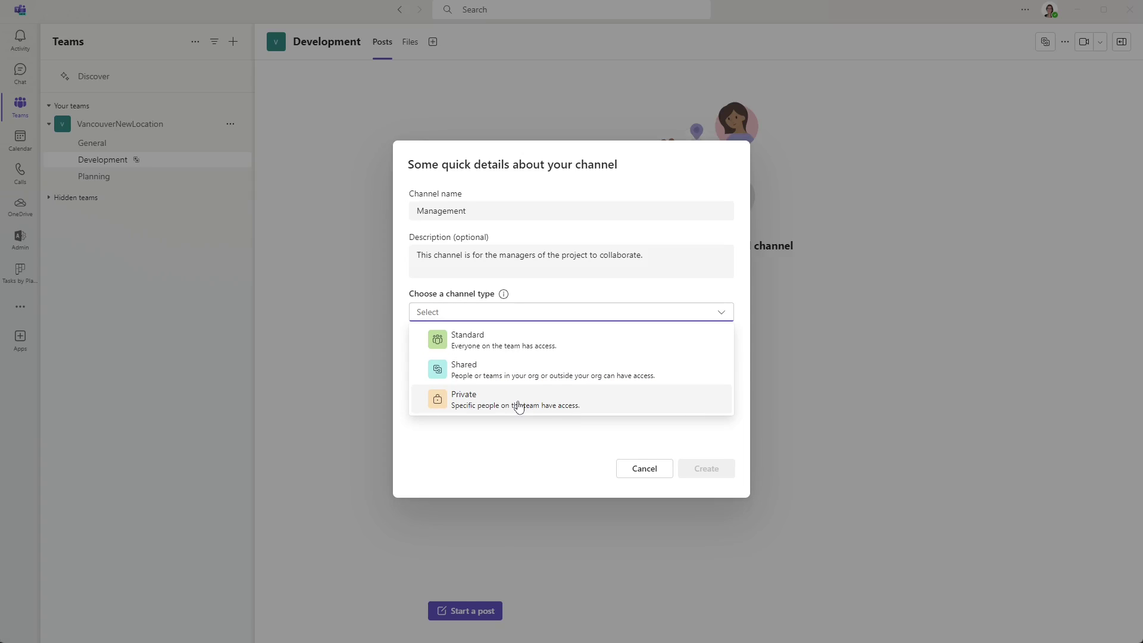
{"action": "left_click", "coordinate": [518, 403]}
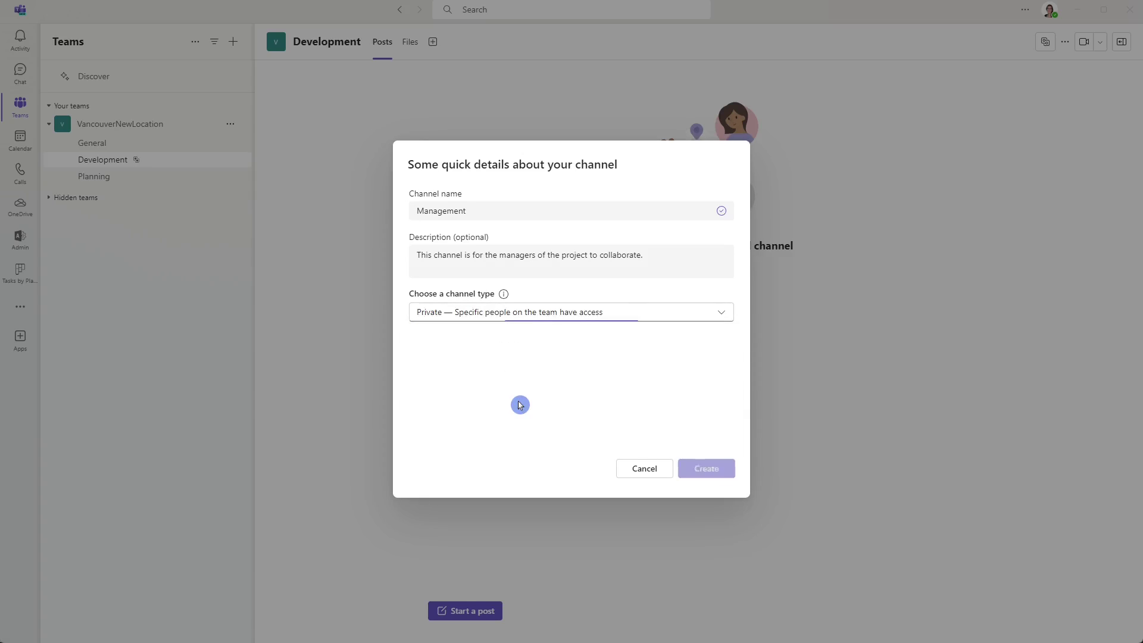
{"action": "key", "text": "Return"}
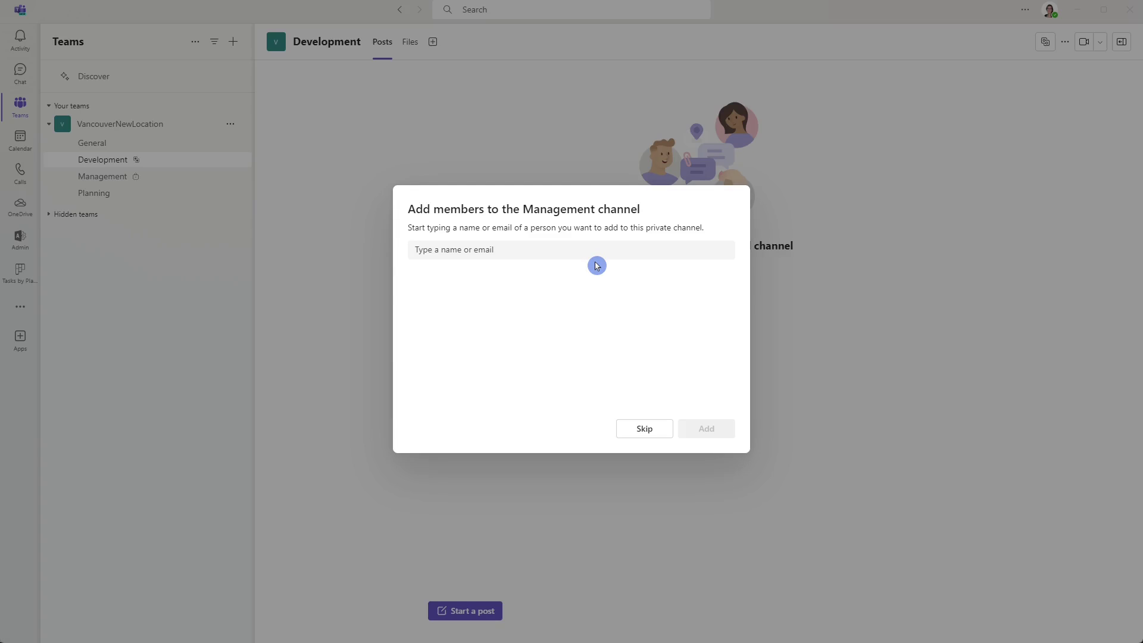
{"action": "left_click", "coordinate": [644, 429]}
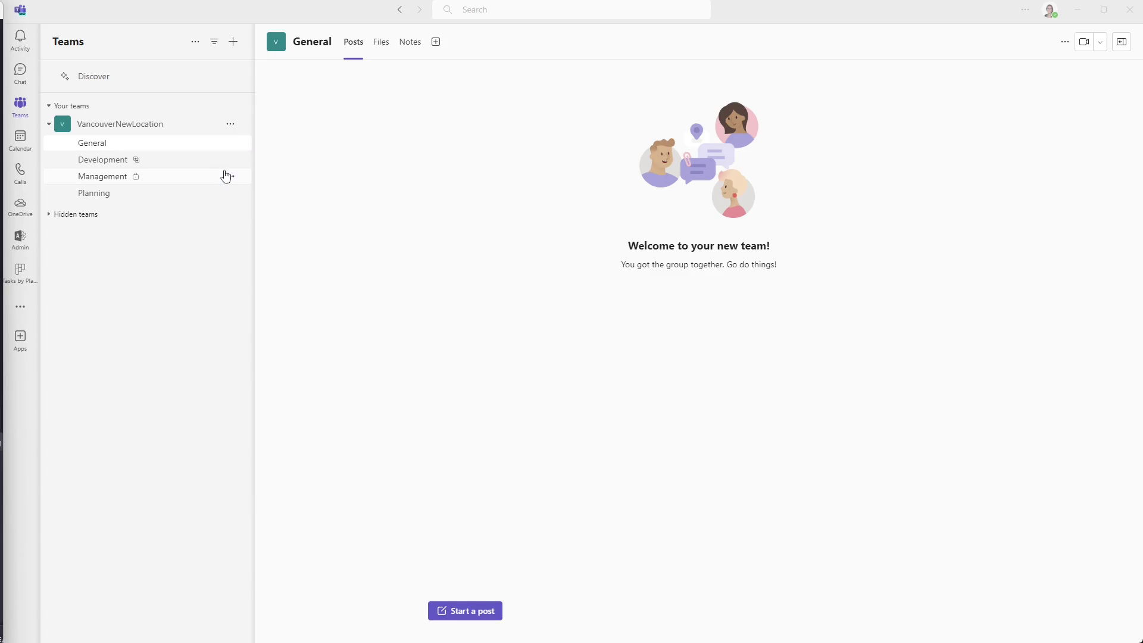
Step: Start a post in the General channel, change its type to Announcement, and enter the headline "Collaboration Dinner"
{"action": "mouse_move", "coordinate": [136, 186]}
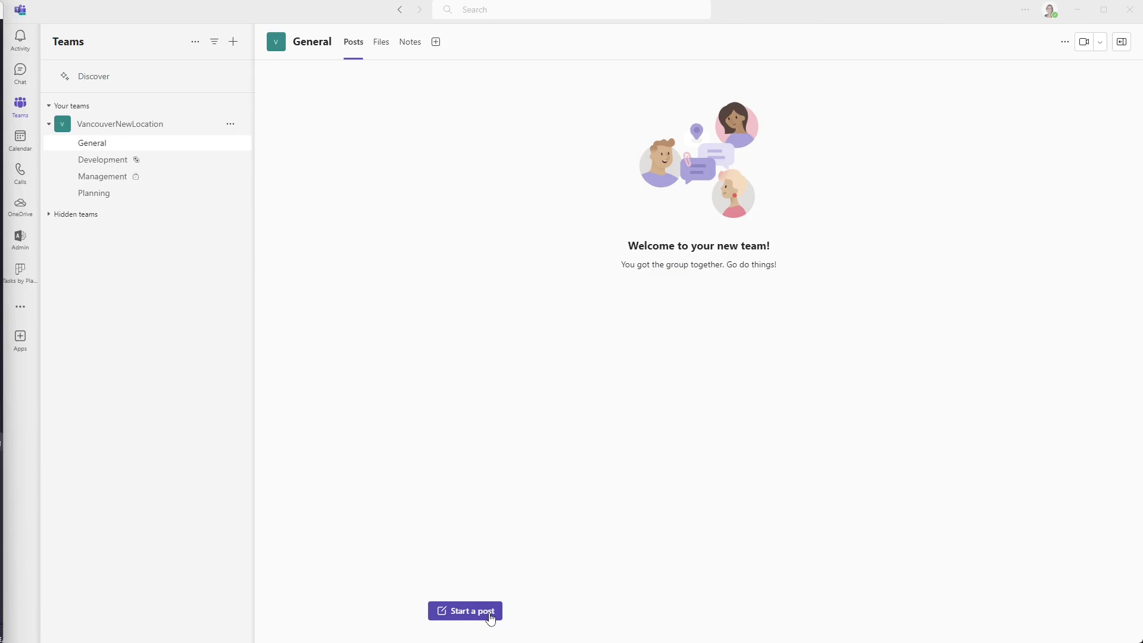
{"action": "left_click", "coordinate": [490, 613]}
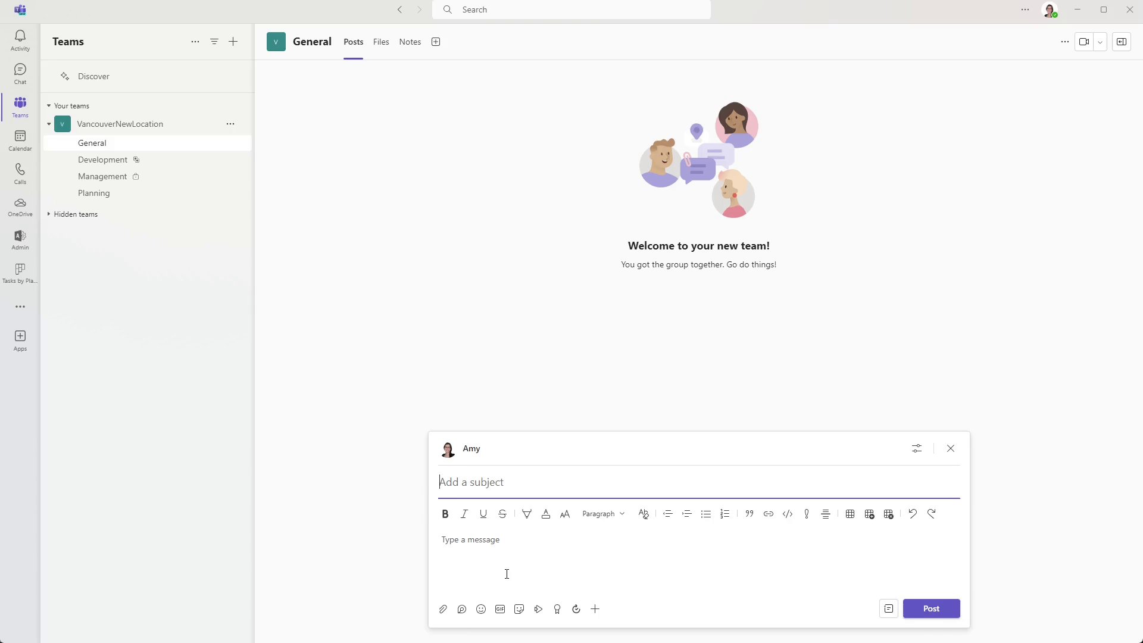
{"action": "left_click", "coordinate": [890, 614]}
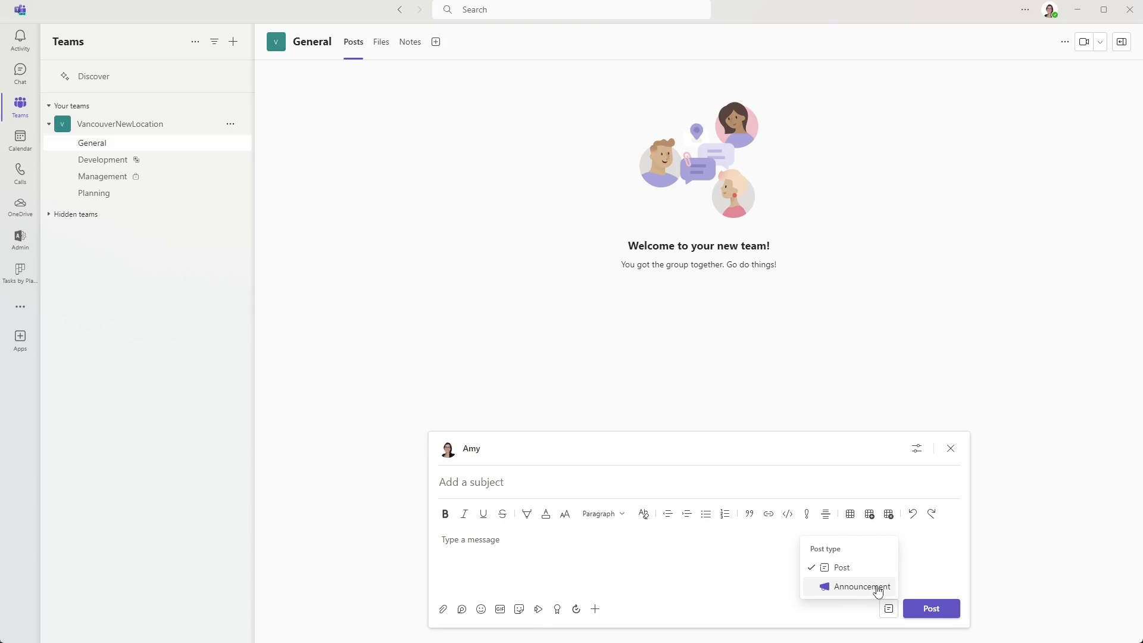
{"action": "left_click", "coordinate": [875, 587]}
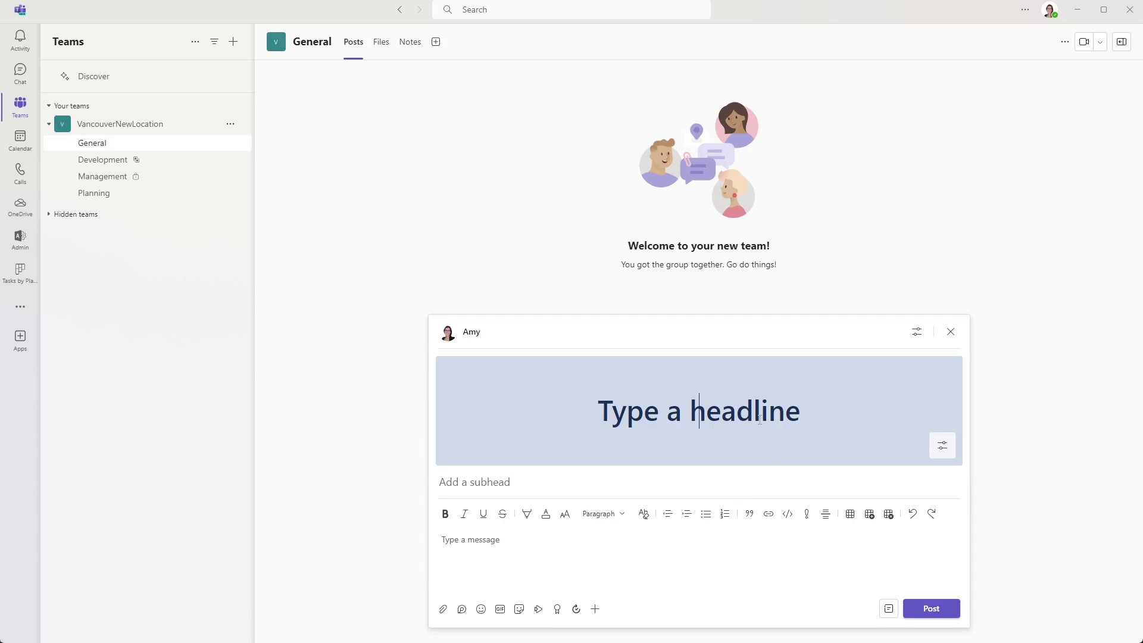
{"action": "type", "text": "Collaboration Dinner"}
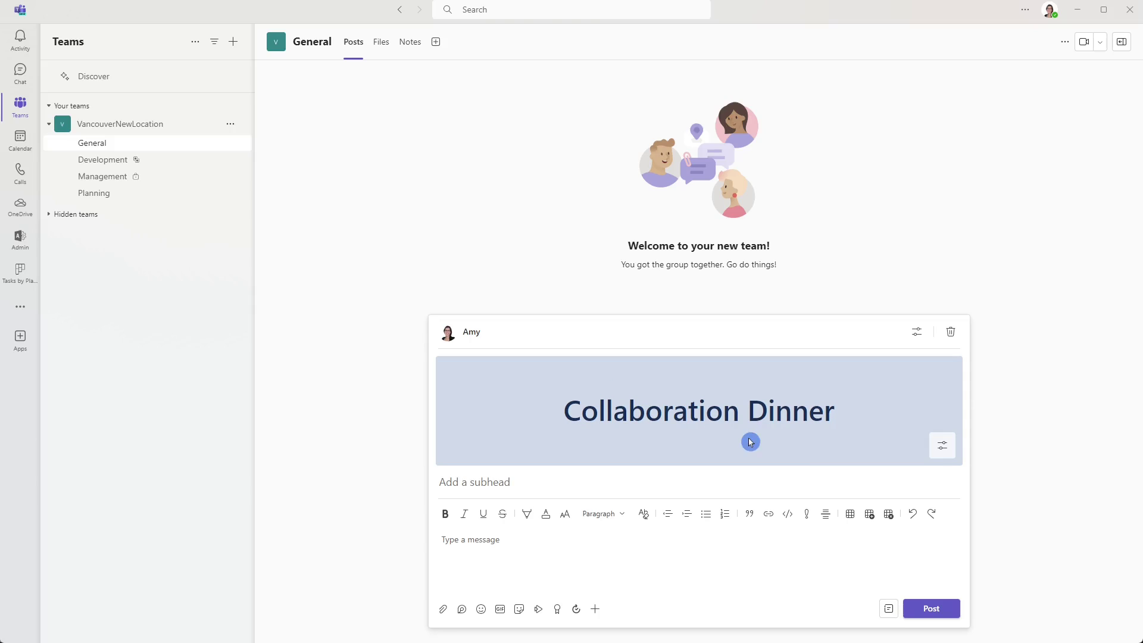
Step: Add the subhead "Vote" to the Collaboration Dinner announcement
{"action": "left_click", "coordinate": [595, 482]}
{"action": "type", "text": "Vote"}
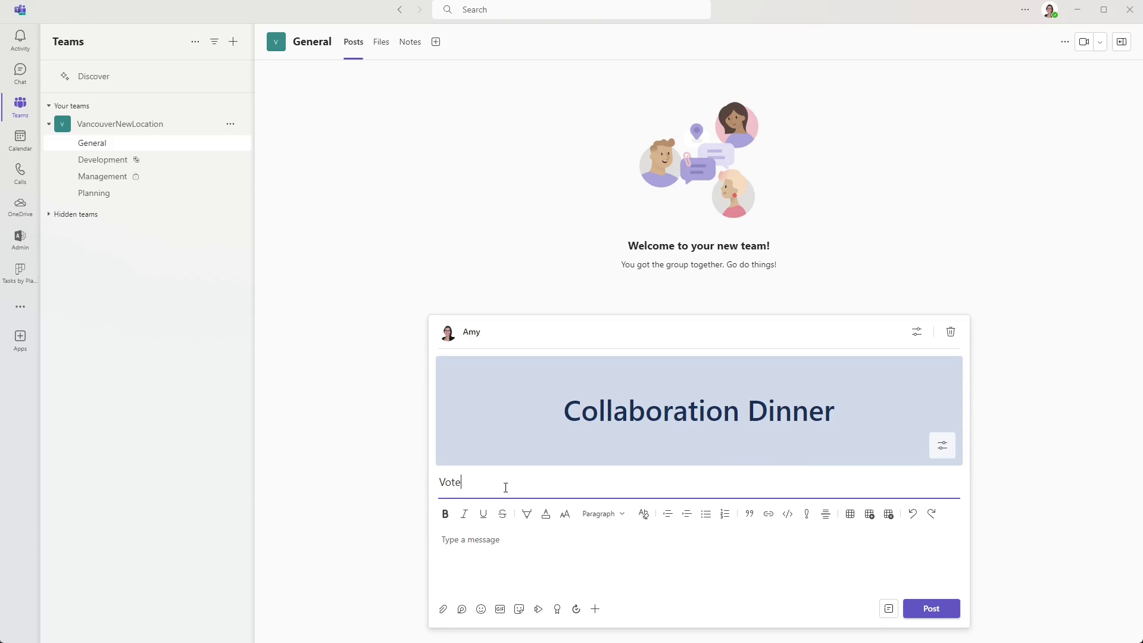
{"action": "left_click", "coordinate": [477, 546]}
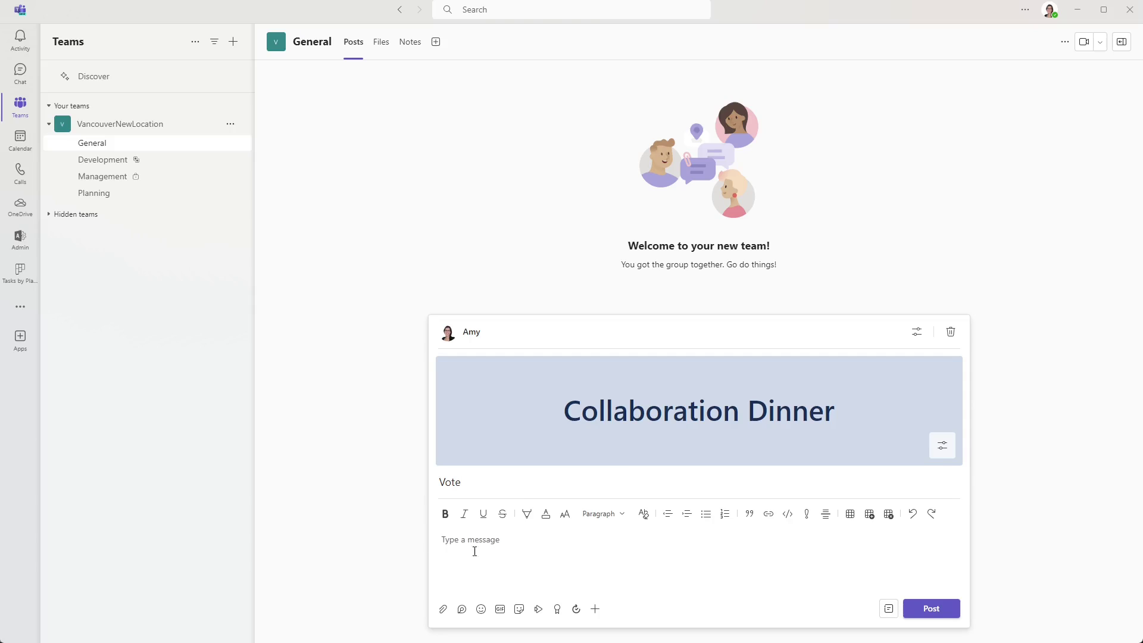
Step: Insert a Loop voting table titled "Which restaurant?" into the announcement and publish the post
{"action": "left_click", "coordinate": [462, 610]}
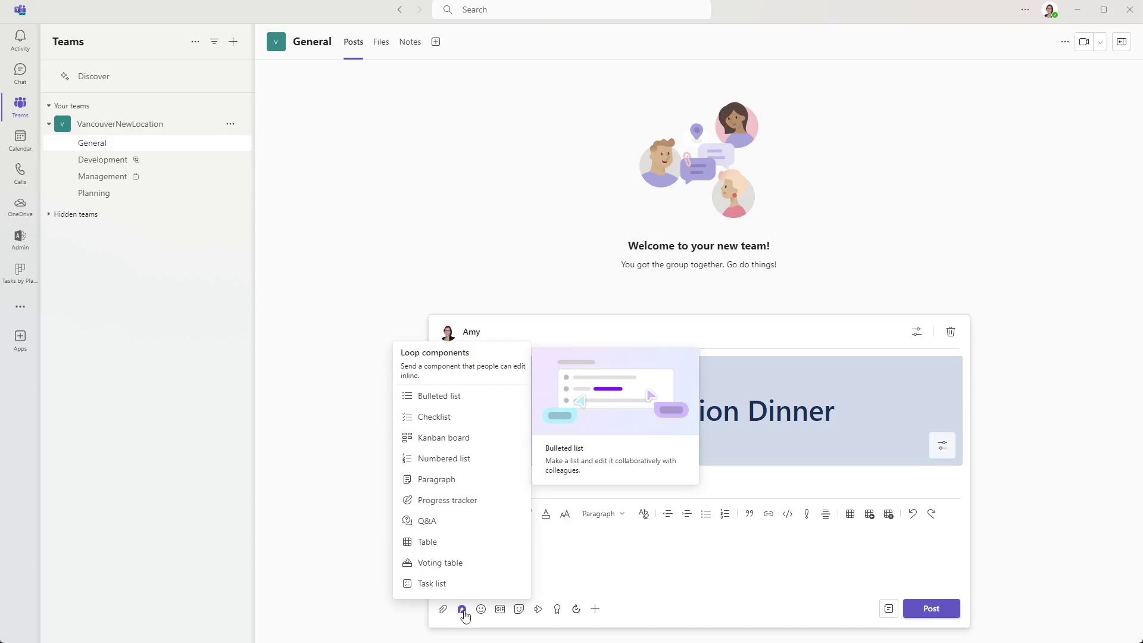
{"action": "left_click", "coordinate": [468, 569]}
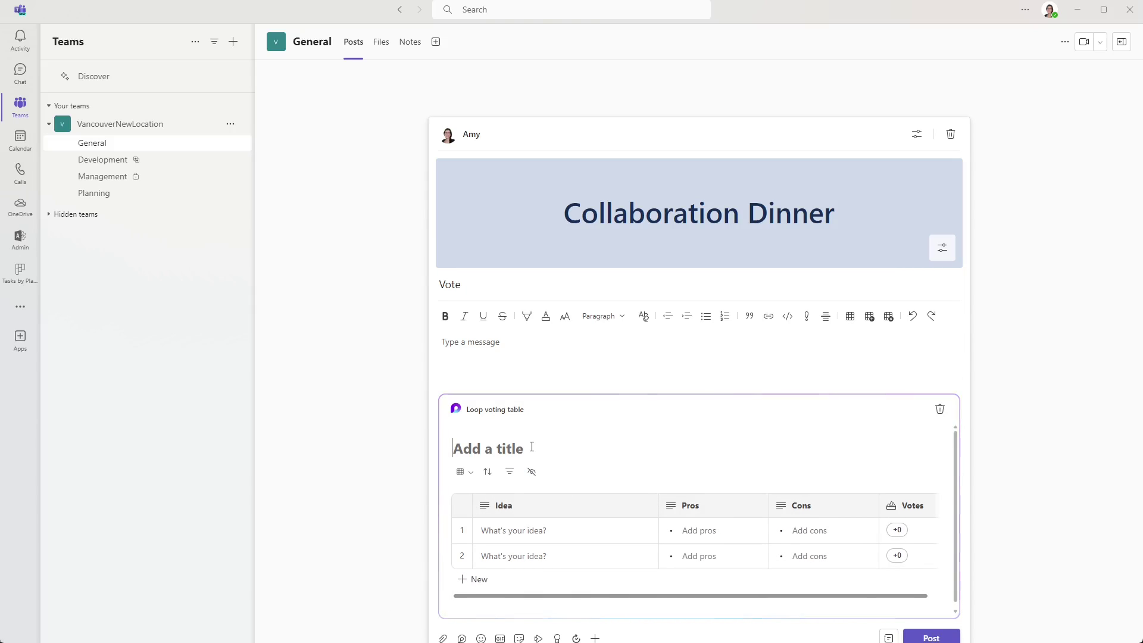
{"action": "type", "text": "Which"}
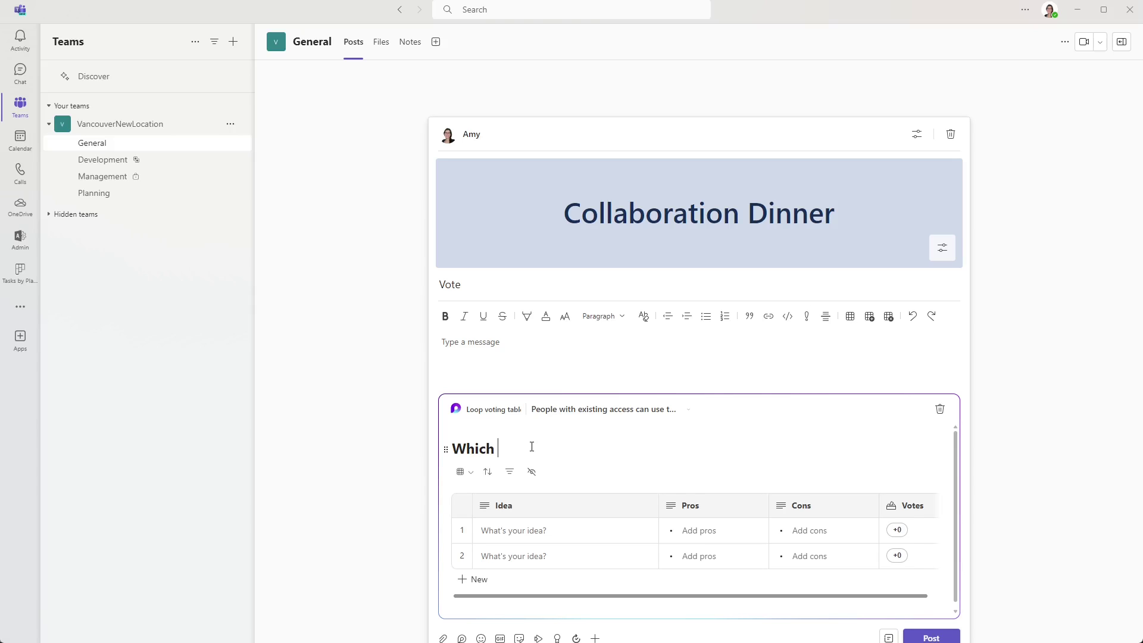
{"action": "type", "text": " restaurant?"}
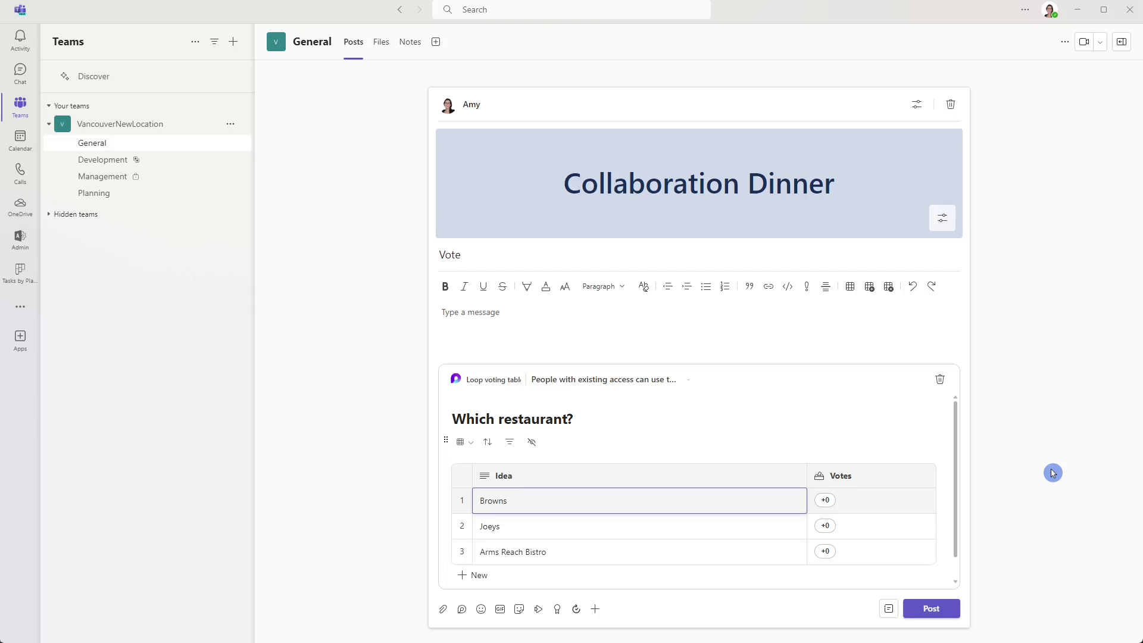
{"action": "left_click", "coordinate": [935, 606]}
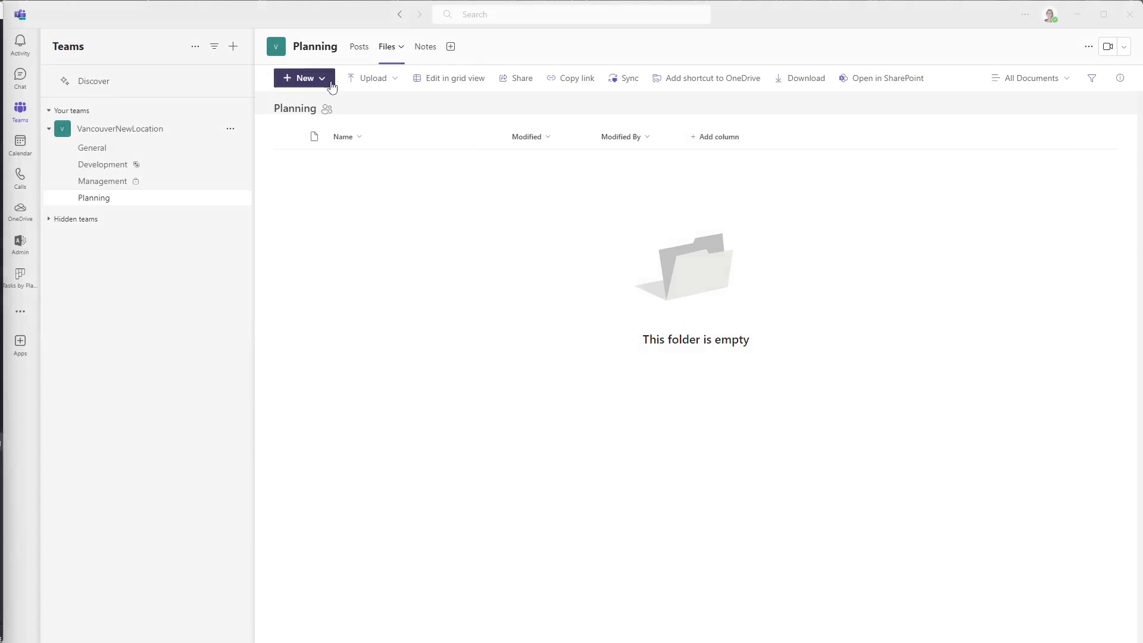
Step: Create a light blue folder named "Building Plans" in the Planning channel's files
{"action": "left_click", "coordinate": [328, 81]}
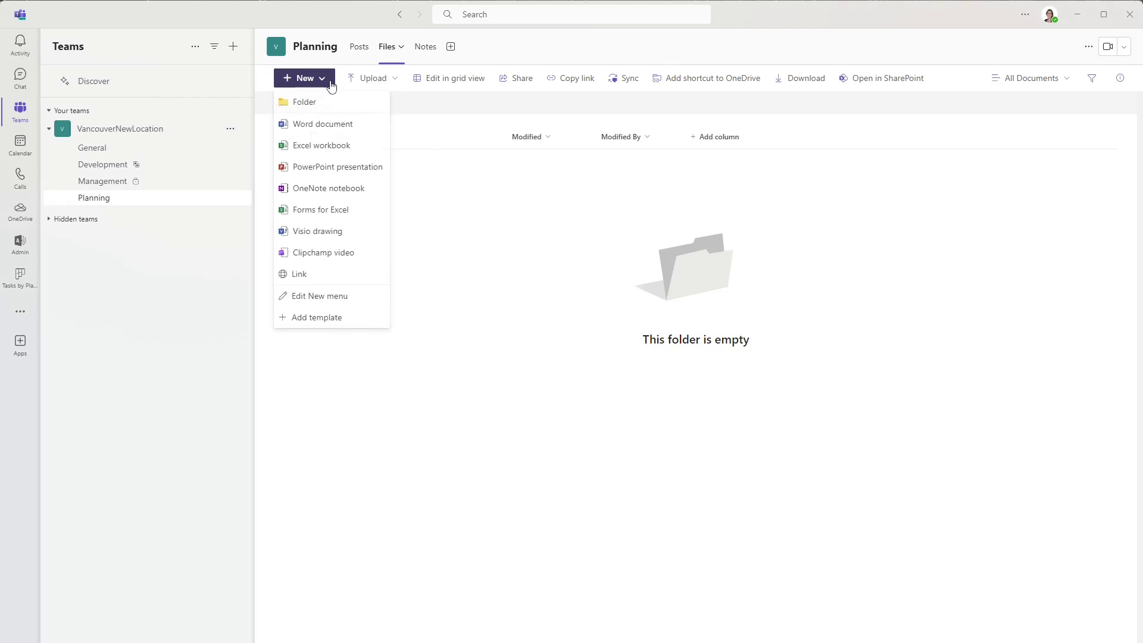
{"action": "left_click", "coordinate": [337, 109]}
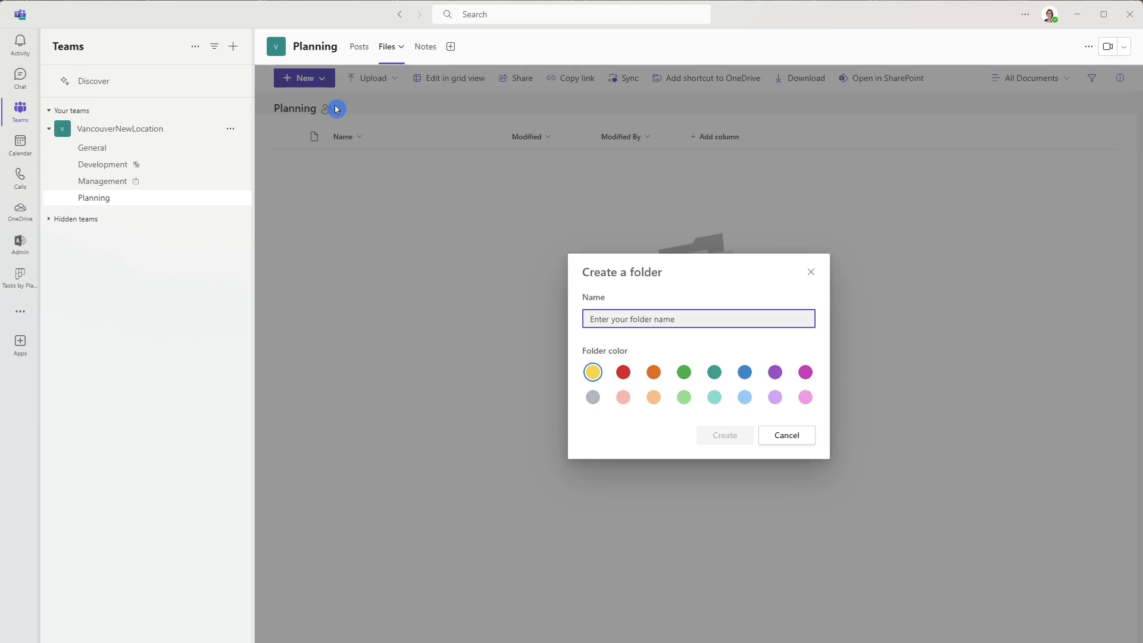
{"action": "type", "text": "Building Plans"}
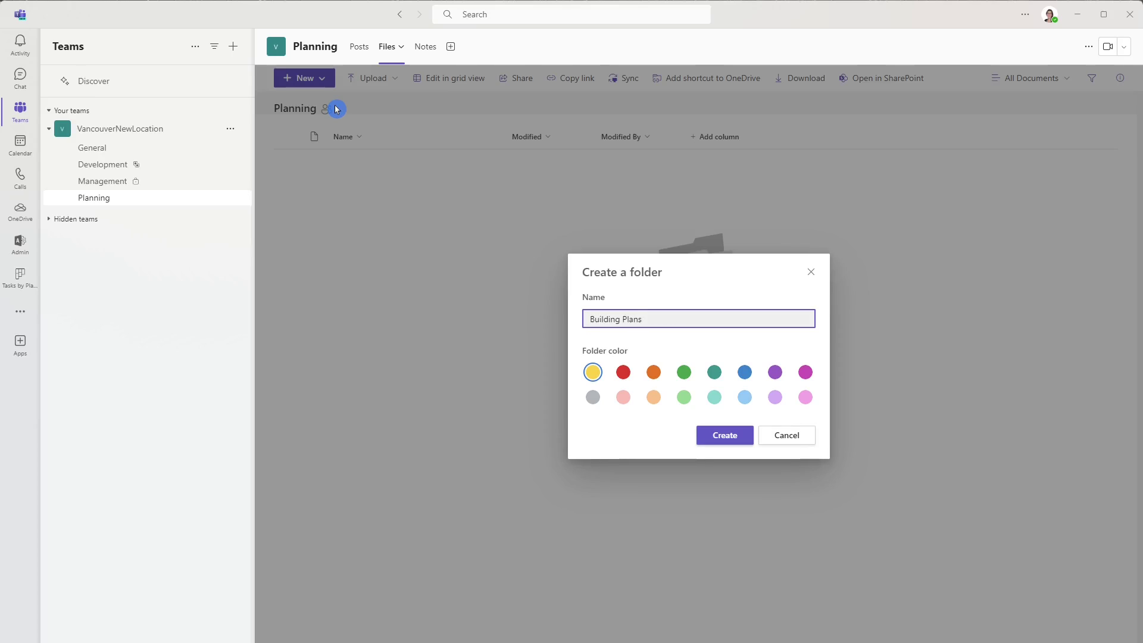
{"action": "left_click", "coordinate": [744, 398]}
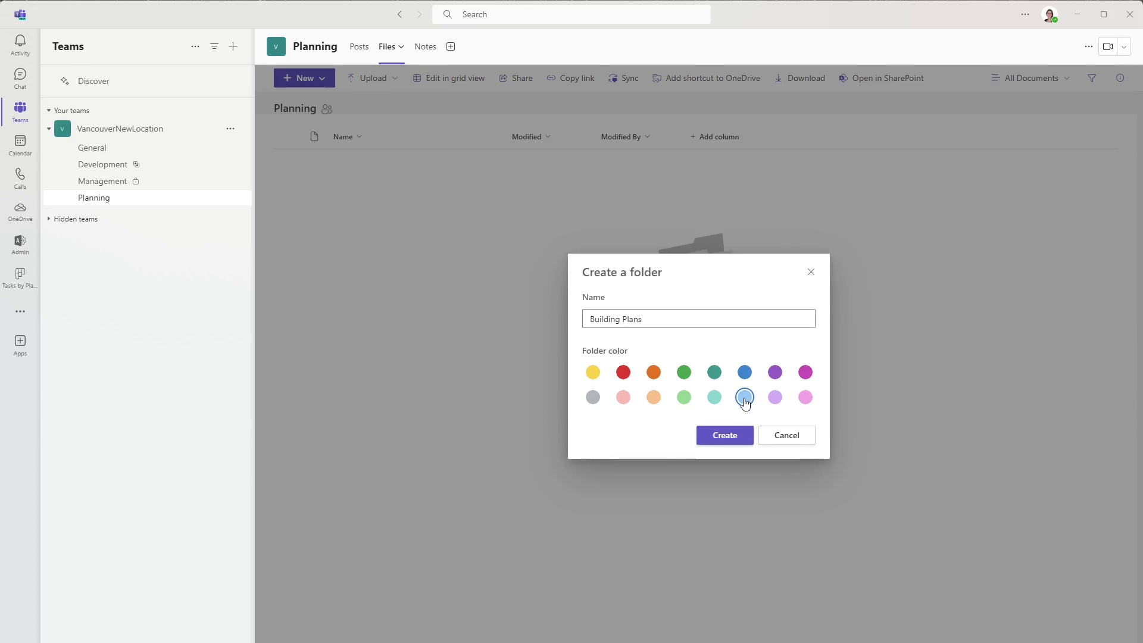
{"action": "left_click", "coordinate": [740, 438]}
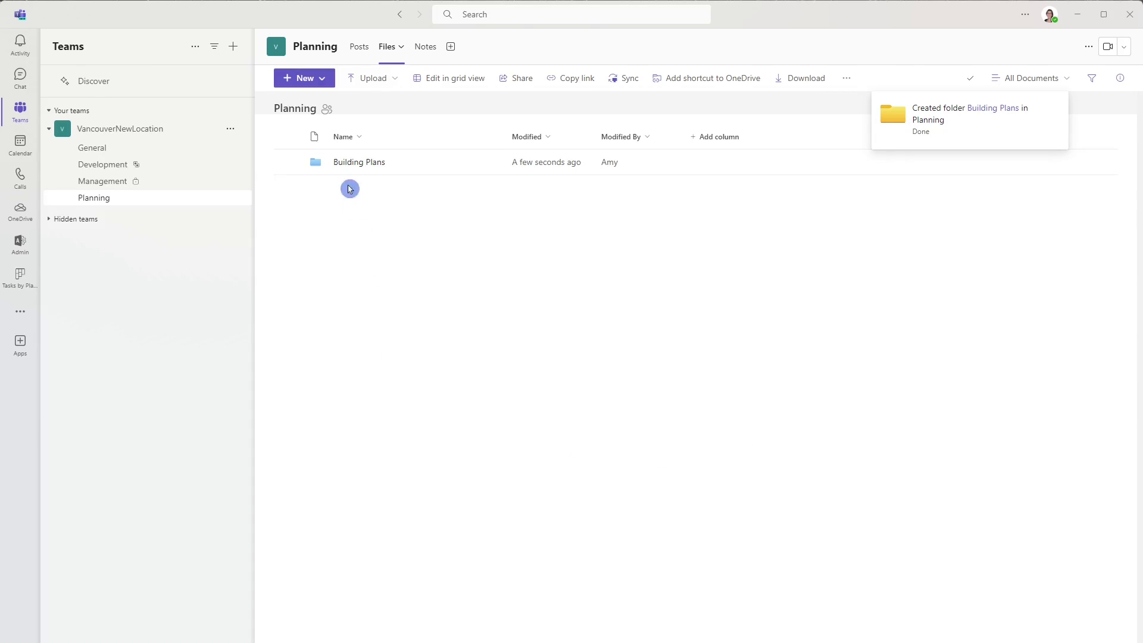
Step: Create a light purple folder named "Resources" in the Planning channel's files
{"action": "left_click", "coordinate": [328, 84]}
{"action": "left_click", "coordinate": [324, 103]}
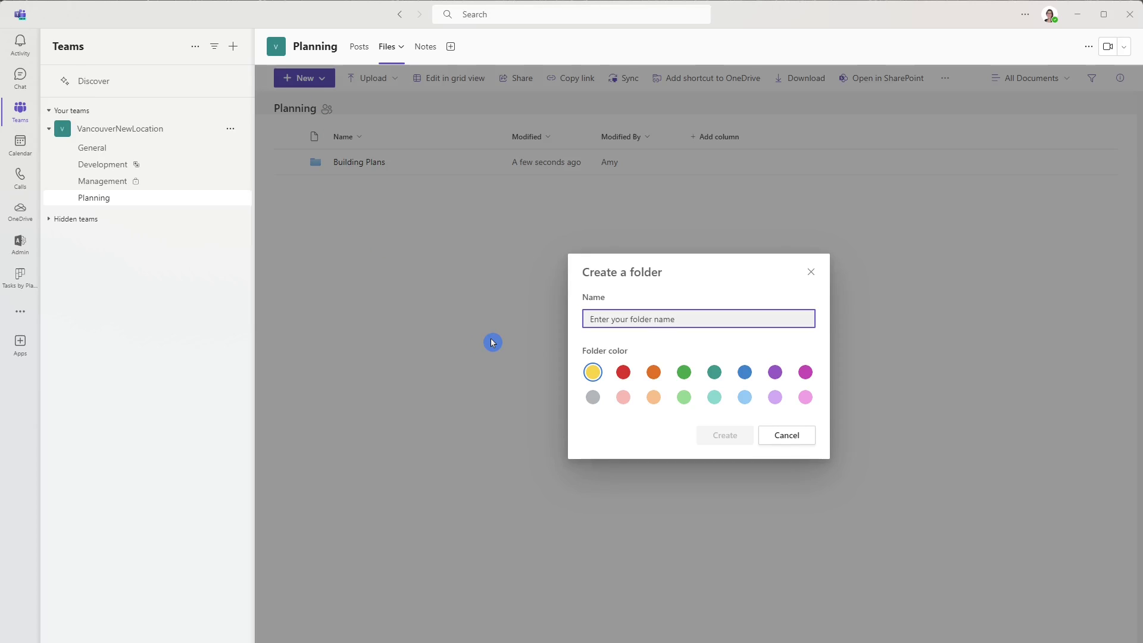
{"action": "type", "text": "Resources"}
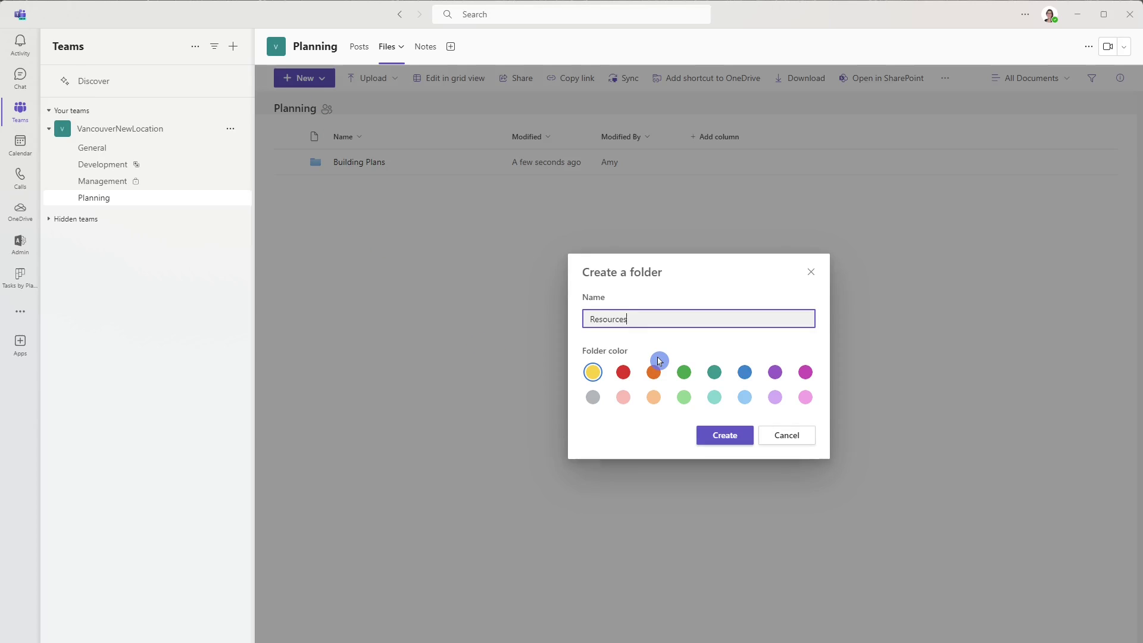
{"action": "left_click", "coordinate": [775, 397]}
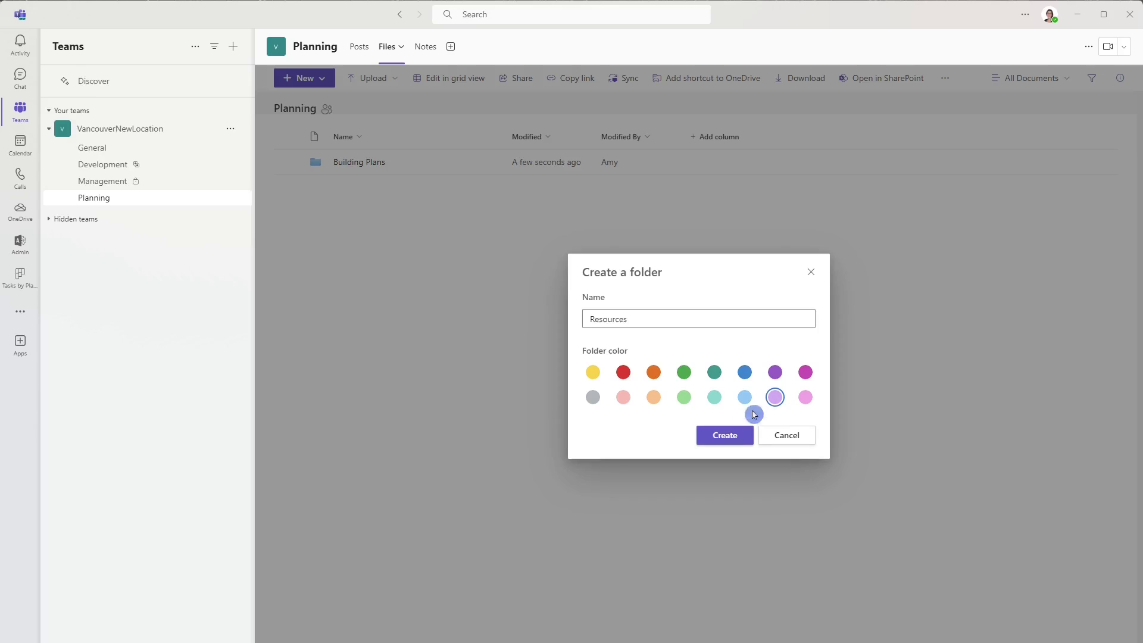
{"action": "left_click", "coordinate": [737, 435]}
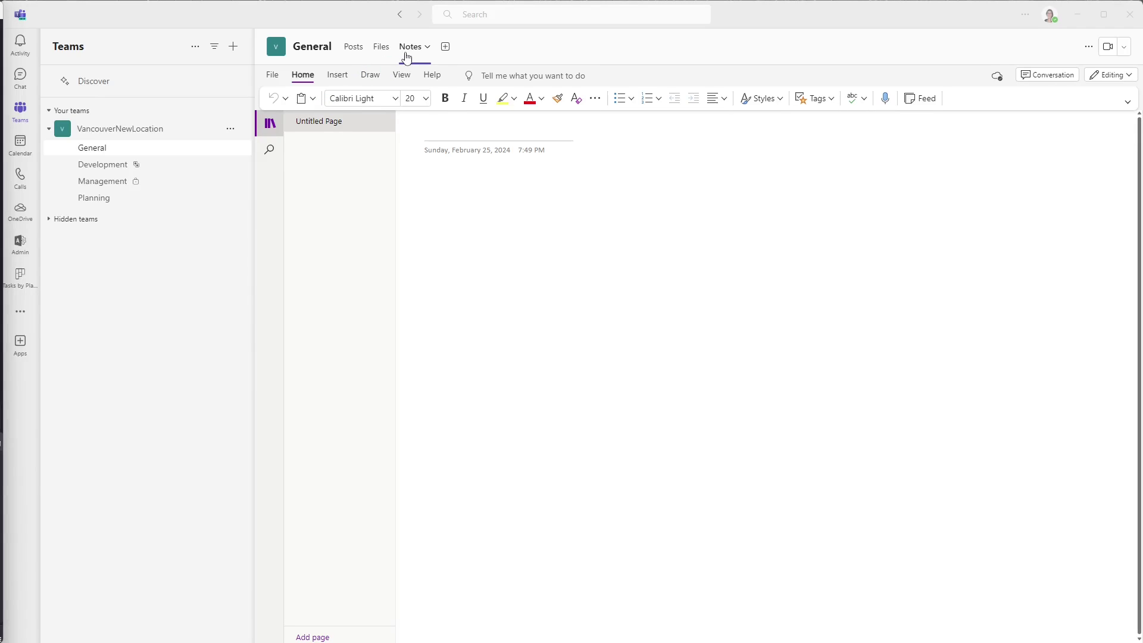
Step: Look through the Planning, Development and Management channels to compare which tabs each one offers
{"action": "left_click", "coordinate": [173, 202]}
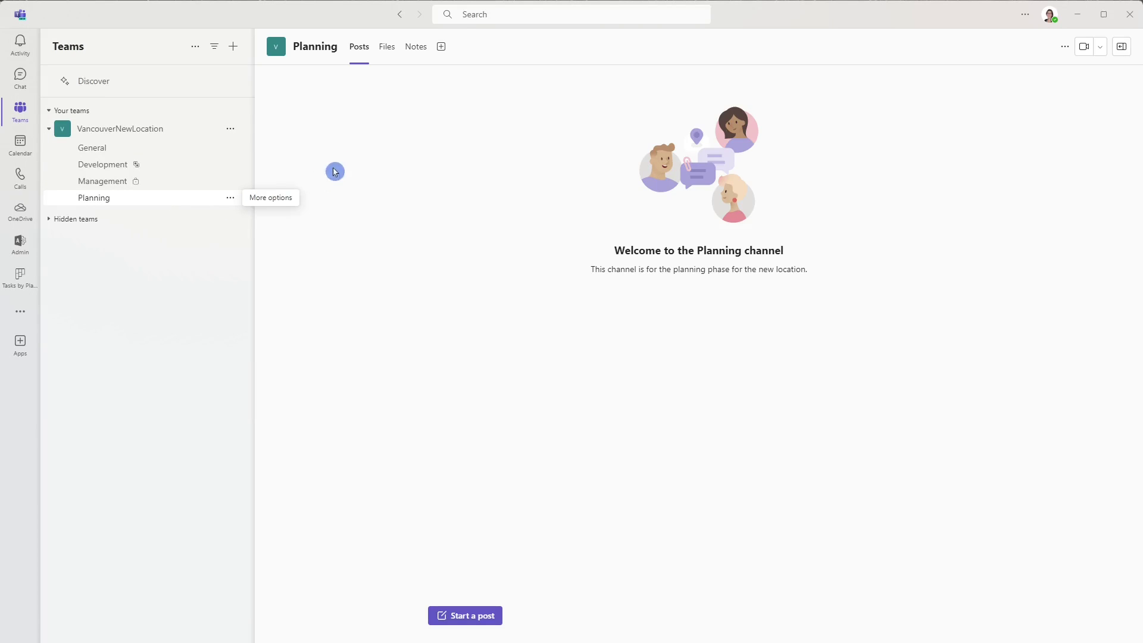
{"action": "left_click", "coordinate": [418, 281]}
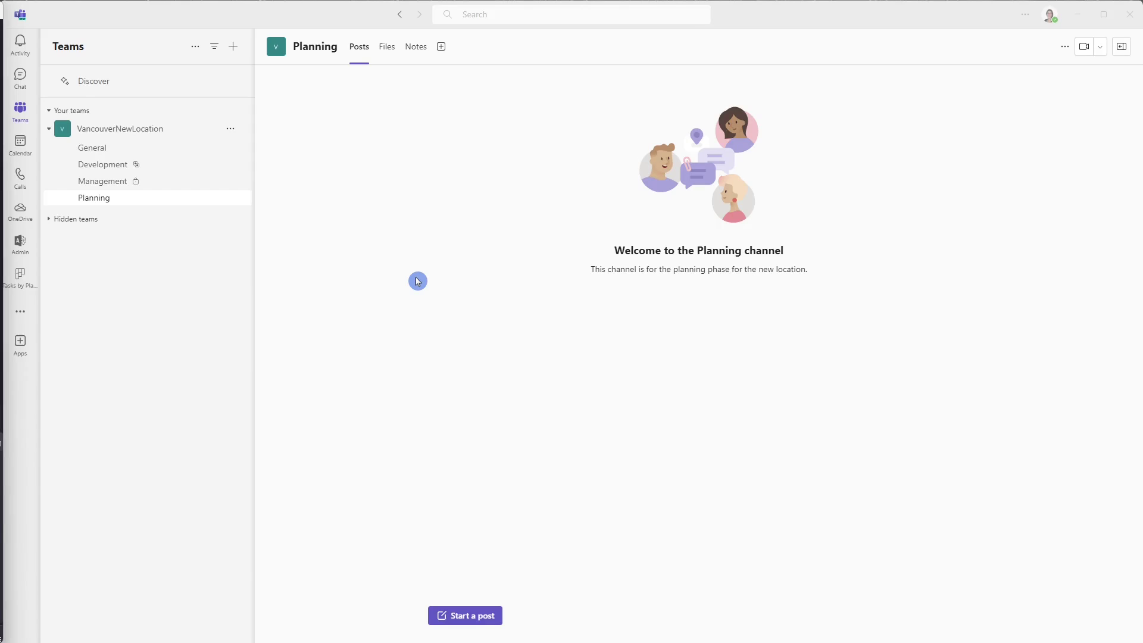
{"action": "left_click", "coordinate": [194, 166]}
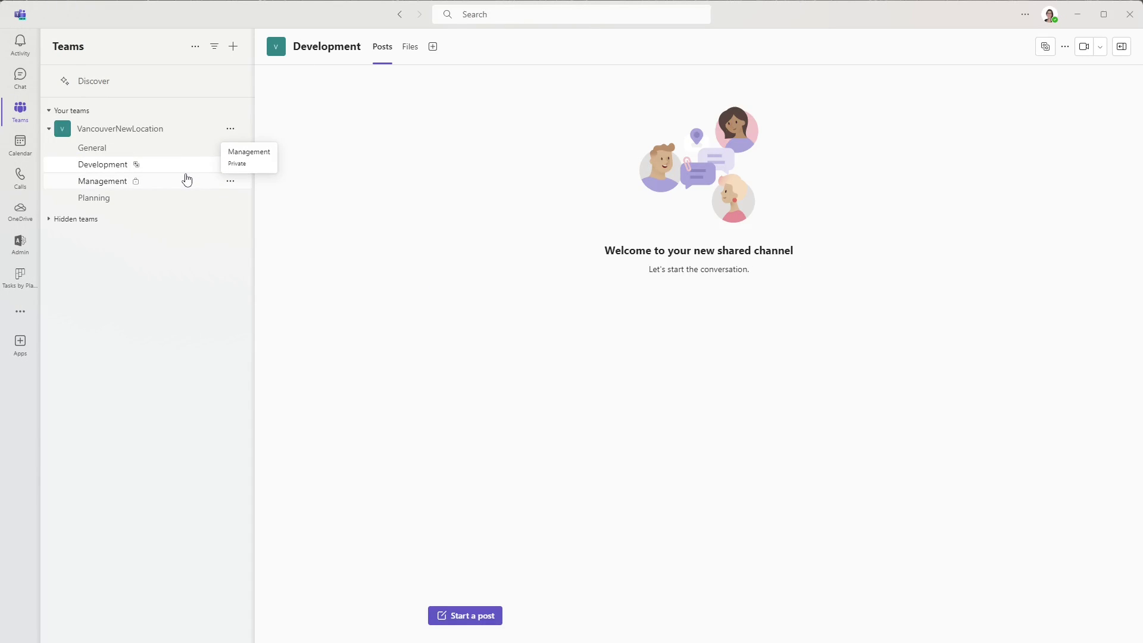
{"action": "left_click", "coordinate": [188, 180]}
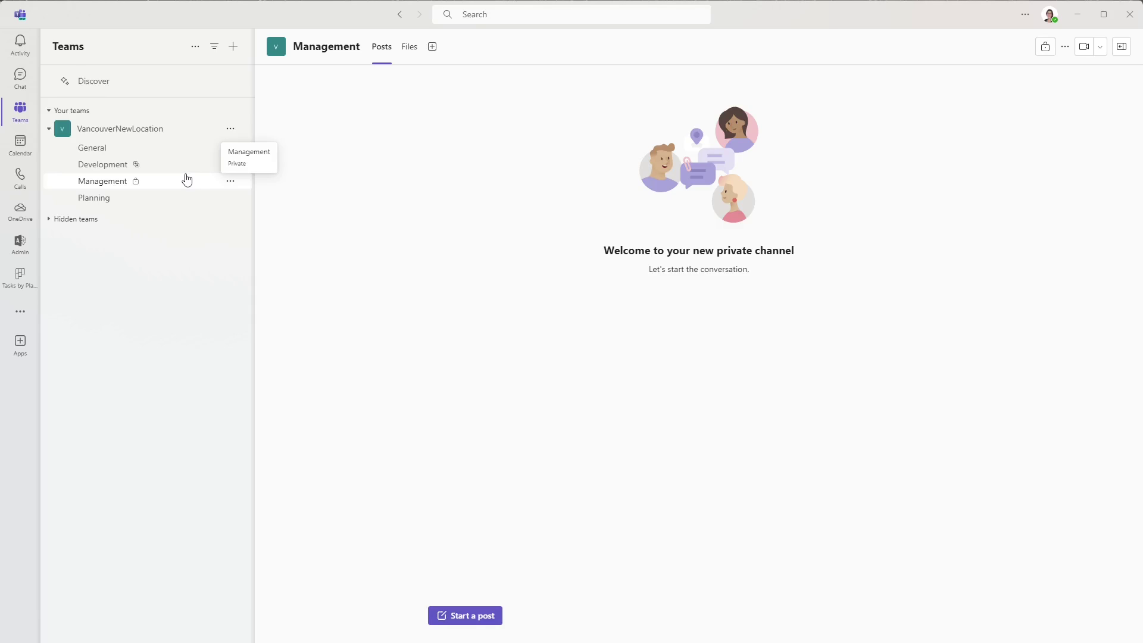
Step: Add a OneNote tab to the Development channel with a new notebook named "Development - VancouverNewLocation"
{"action": "left_click", "coordinate": [144, 167]}
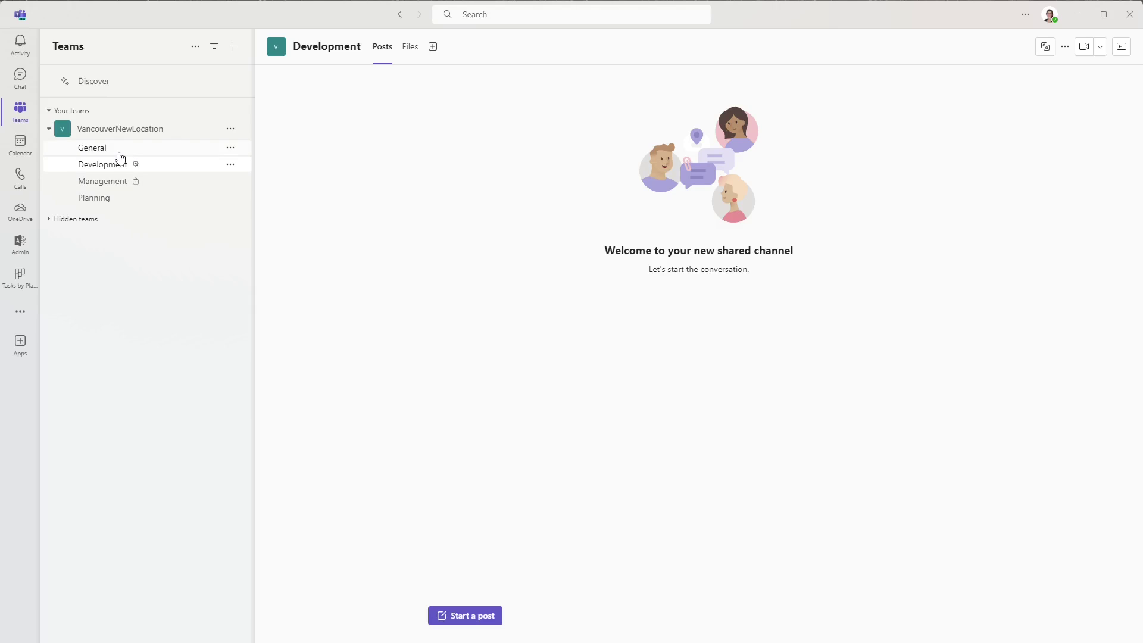
{"action": "left_click", "coordinate": [433, 47]}
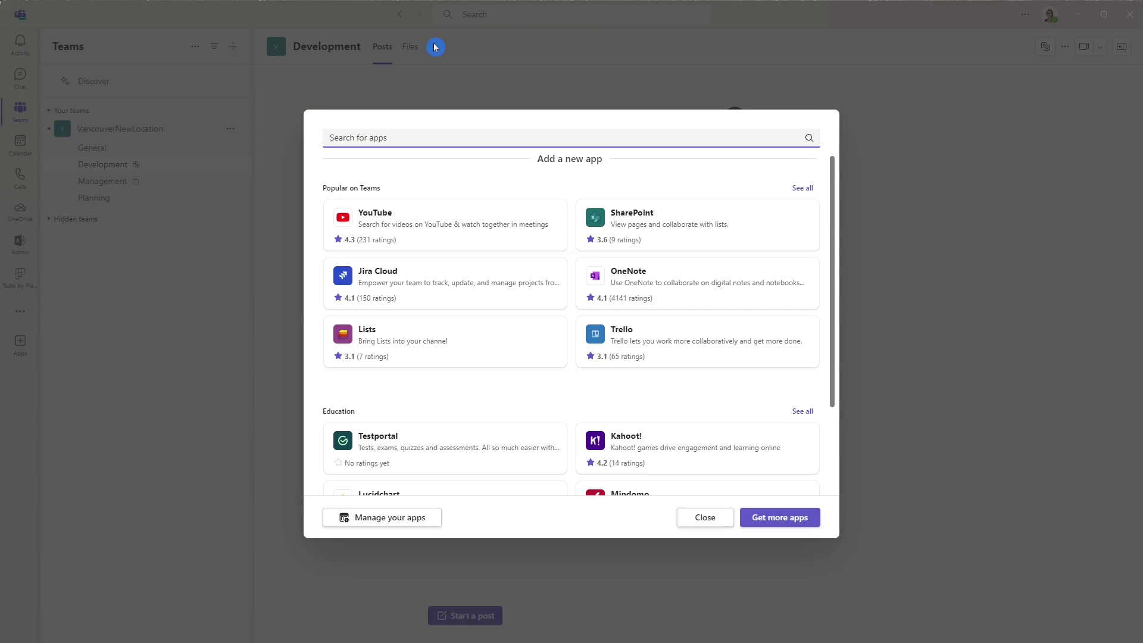
{"action": "left_click", "coordinate": [661, 296]}
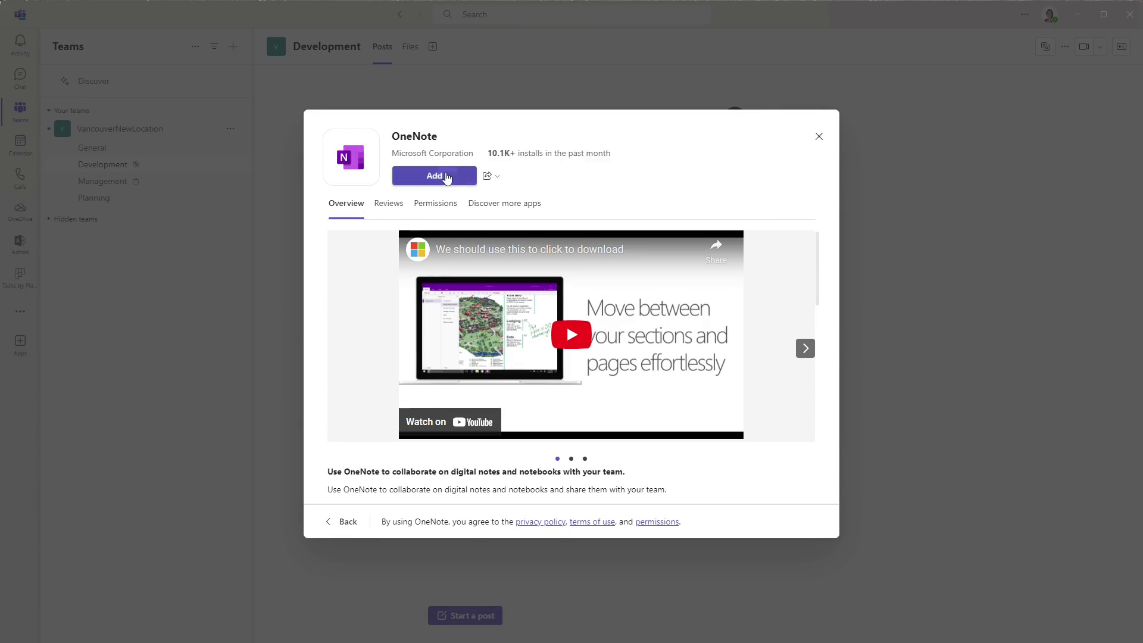
{"action": "left_click", "coordinate": [447, 176]}
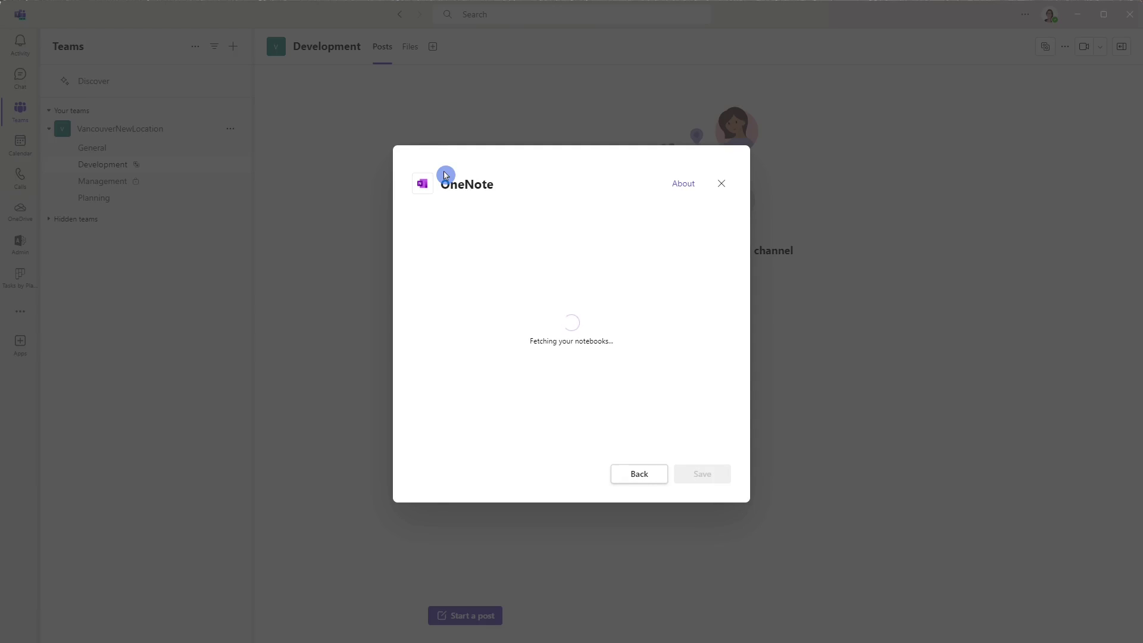
{"action": "left_click", "coordinate": [536, 280]}
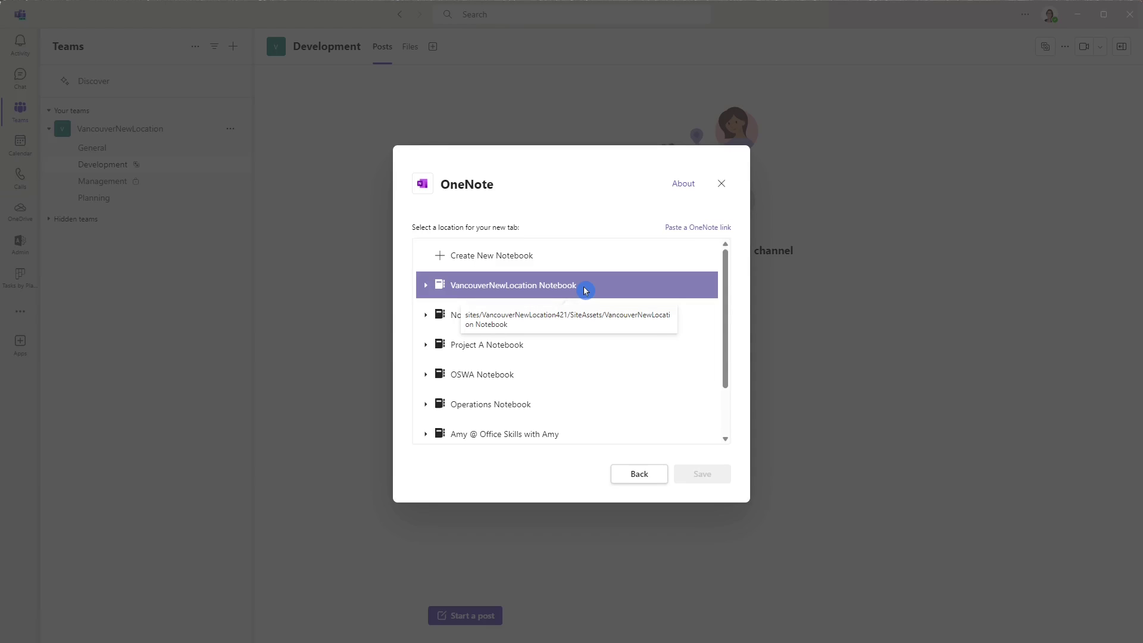
{"action": "left_click", "coordinate": [483, 257]}
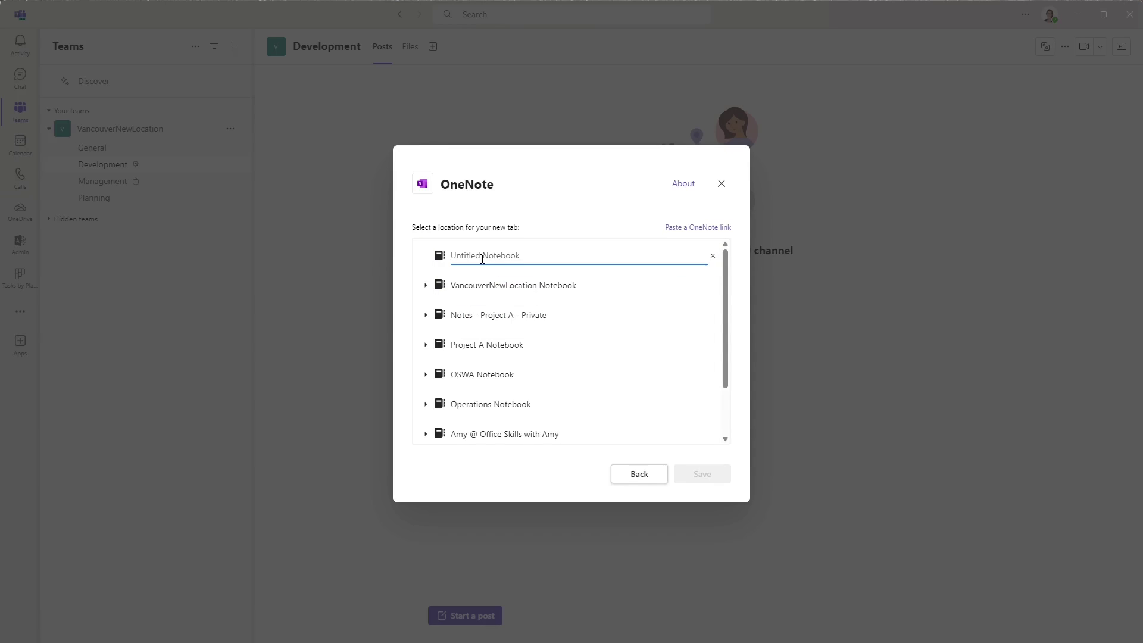
{"action": "type", "text": "Development - VancouverNewLocation"}
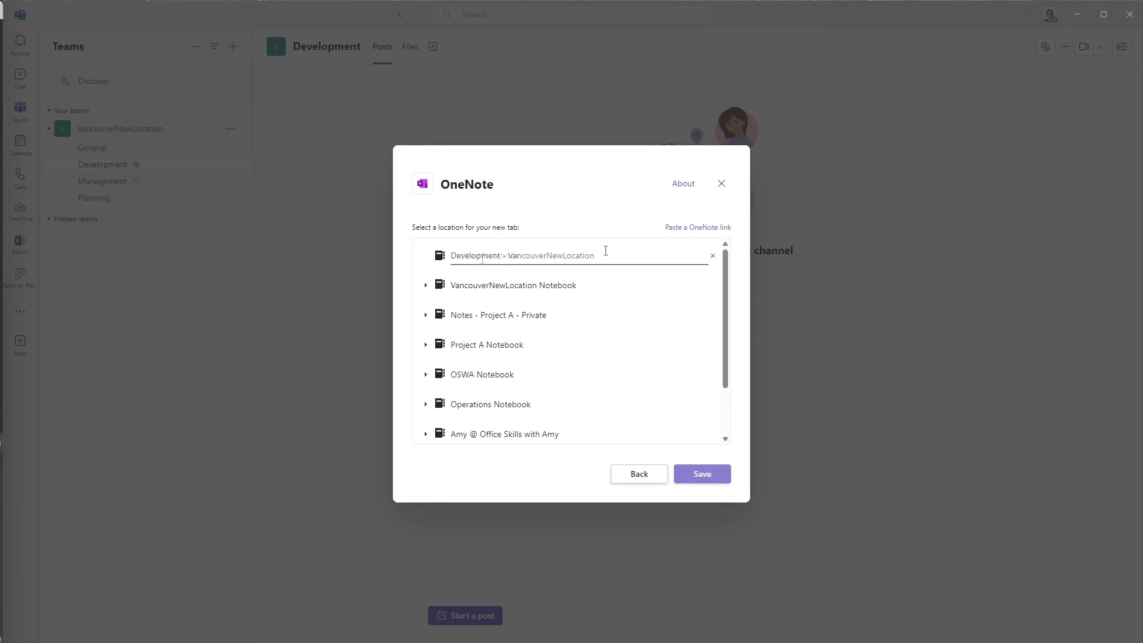
{"action": "left_click", "coordinate": [719, 479]}
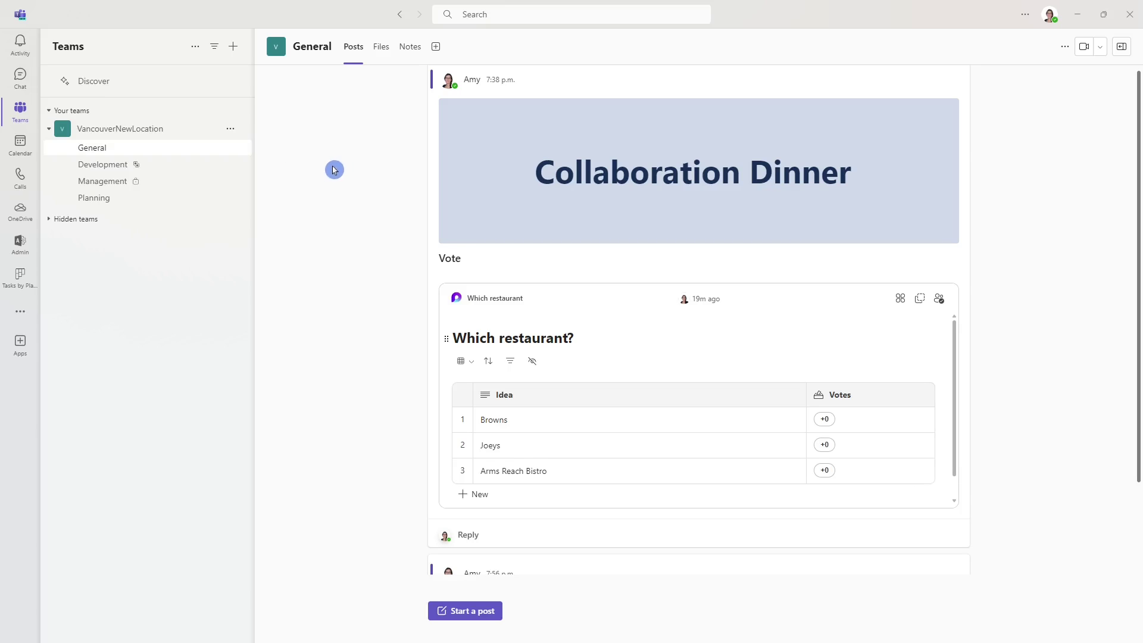
Step: Add a Tasks by Planner and To Do tab to the General channel with a new plan named "Tasks - VancouverNew"
{"action": "left_click", "coordinate": [437, 47]}
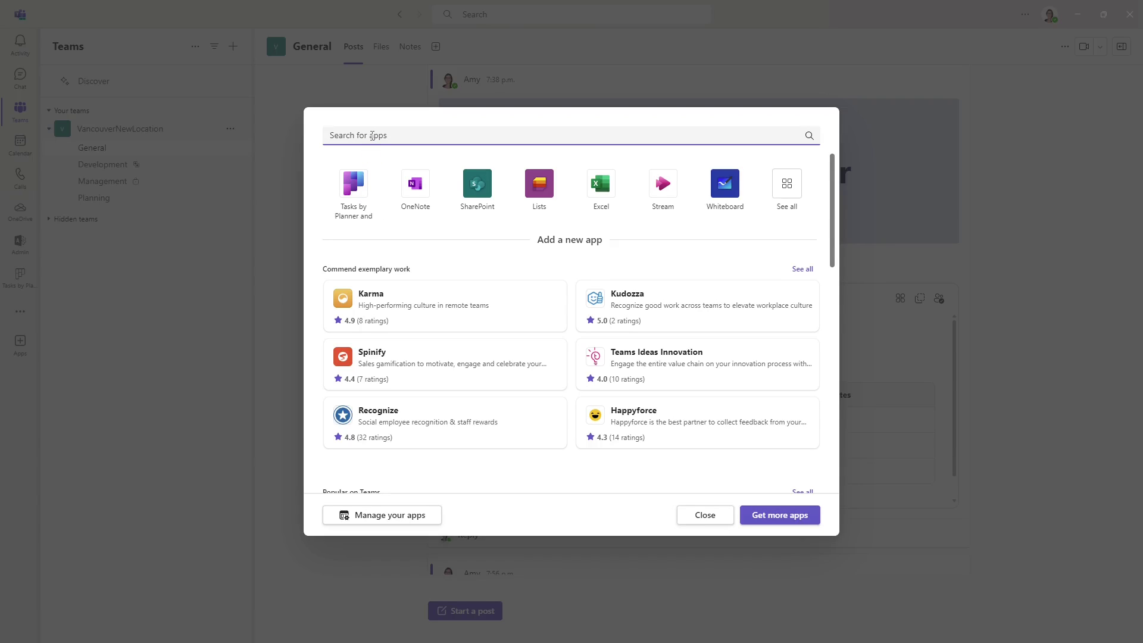
{"action": "type", "text": "tasks"}
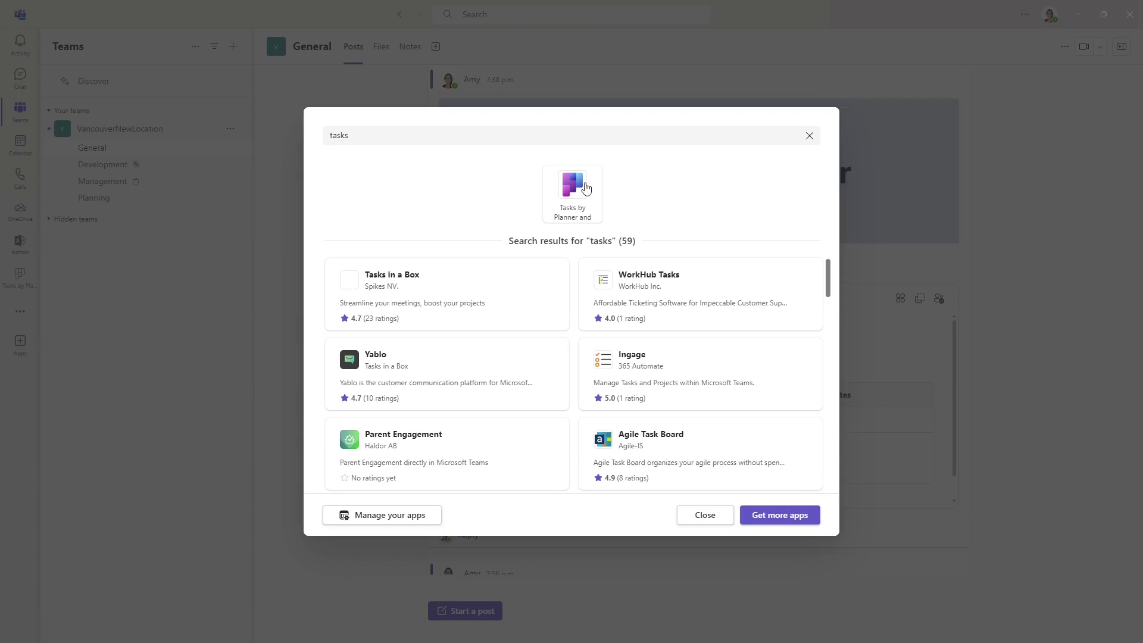
{"action": "key", "text": "Escape"}
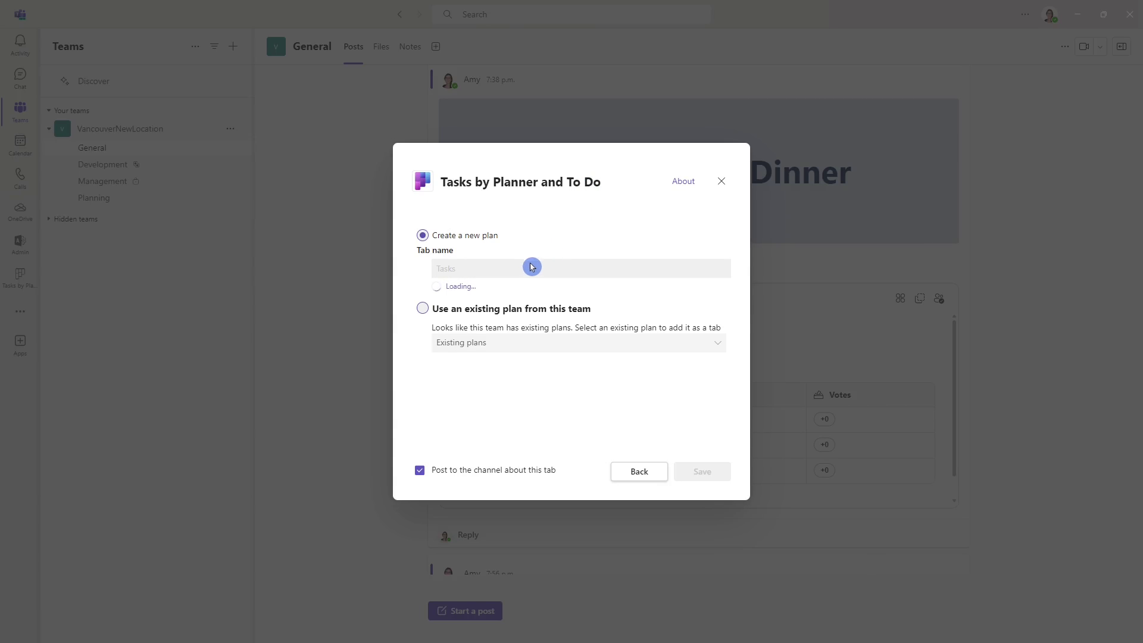
{"action": "left_click", "coordinate": [502, 269]}
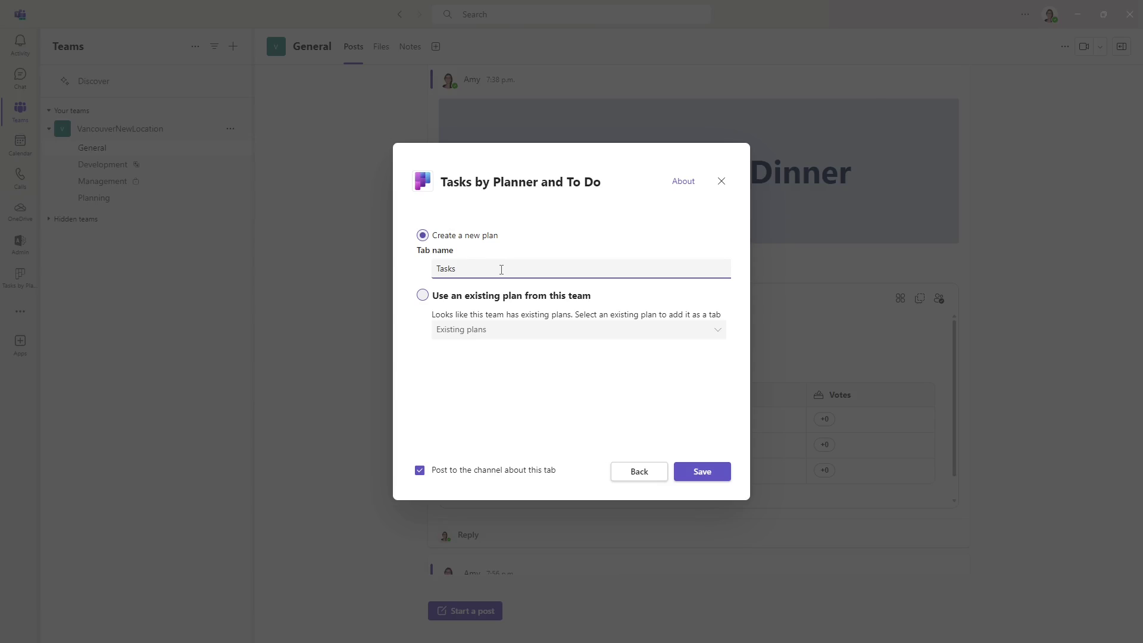
{"action": "type", "text": "- VancouverNew"}
{"action": "left_click", "coordinate": [715, 472]}
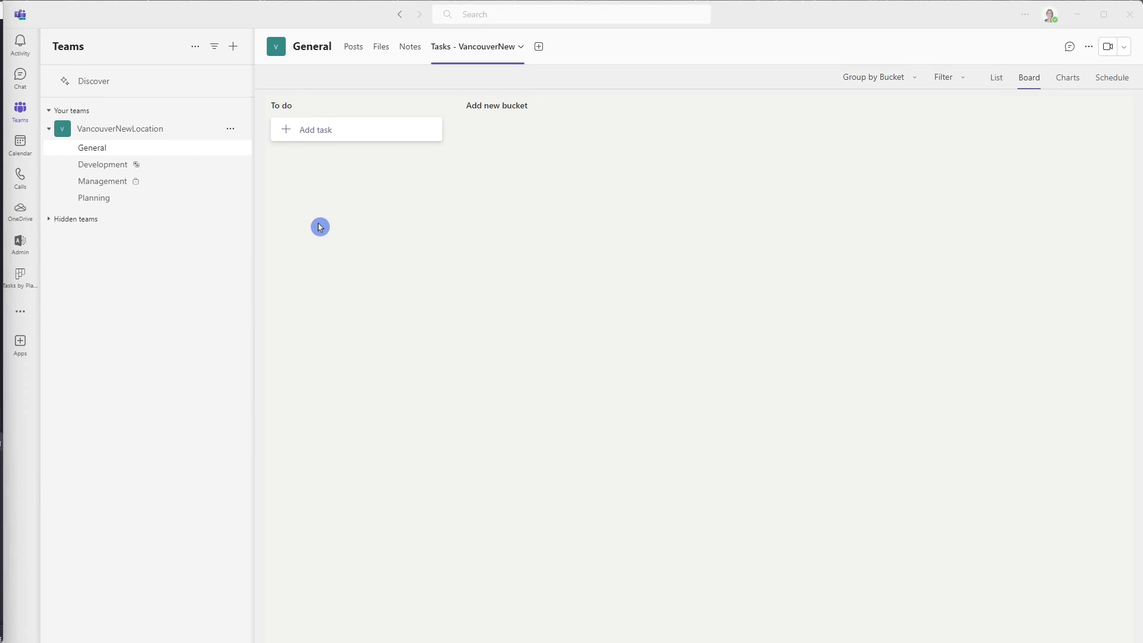
Step: Rename the "To do" bucket in the Tasks - VancouverNew plan as "Planning"
{"action": "left_click", "coordinate": [296, 106]}
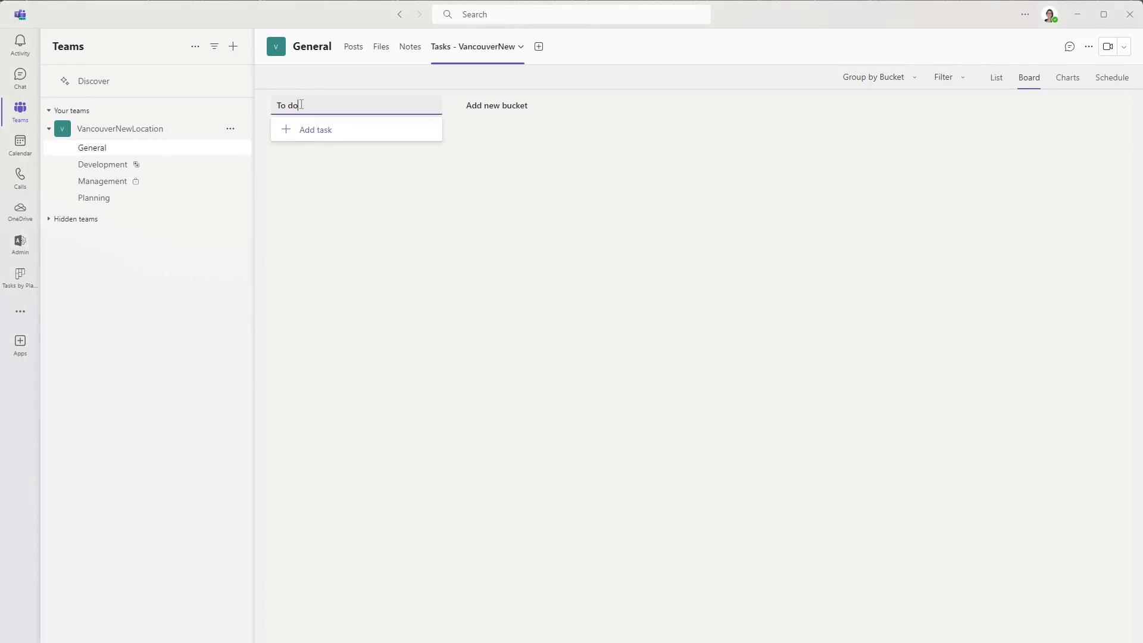
{"action": "left_click_drag", "start_coordinate": [298, 106], "coordinate": [268, 105]}
{"action": "type", "text": "Planning"}
{"action": "key", "text": "Return"}
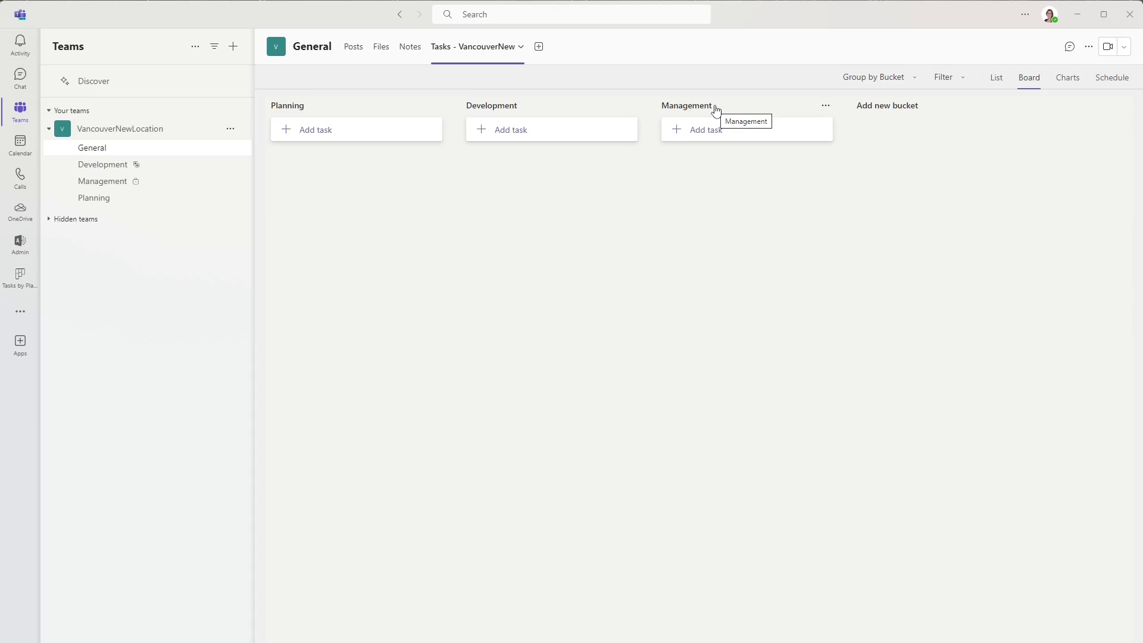
Step: Enter a new task named "Finalize Building Permits" in the Planning bucket and set its due date to March 31, 2024
{"action": "left_click", "coordinate": [809, 312]}
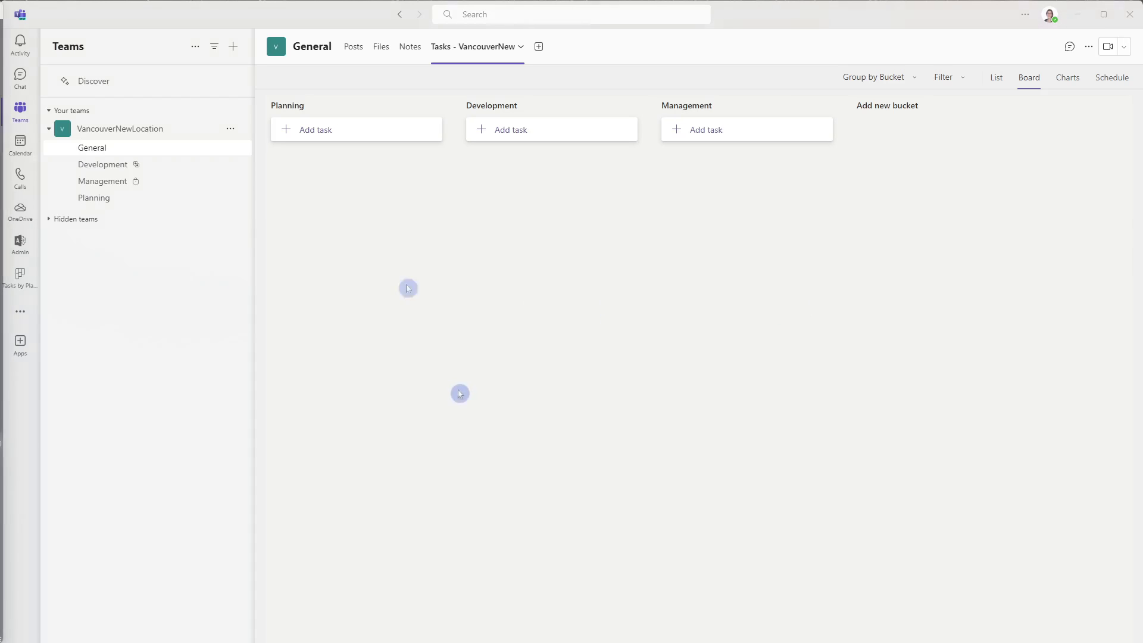
{"action": "left_click", "coordinate": [375, 129]}
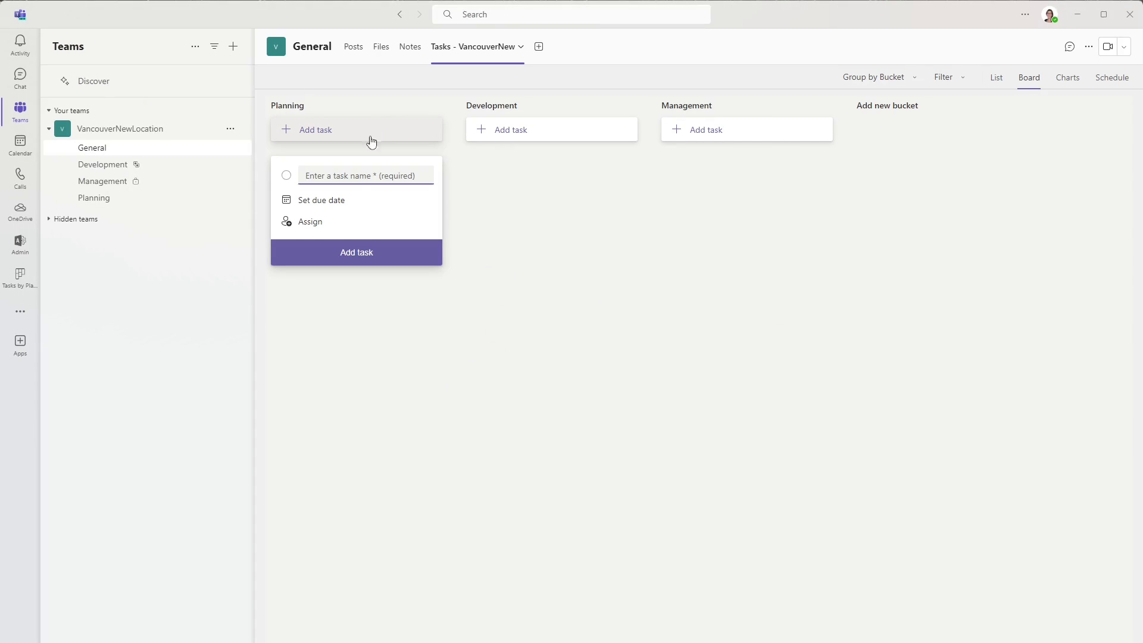
{"action": "type", "text": "Finalize Building Permits"}
{"action": "left_click", "coordinate": [349, 195]}
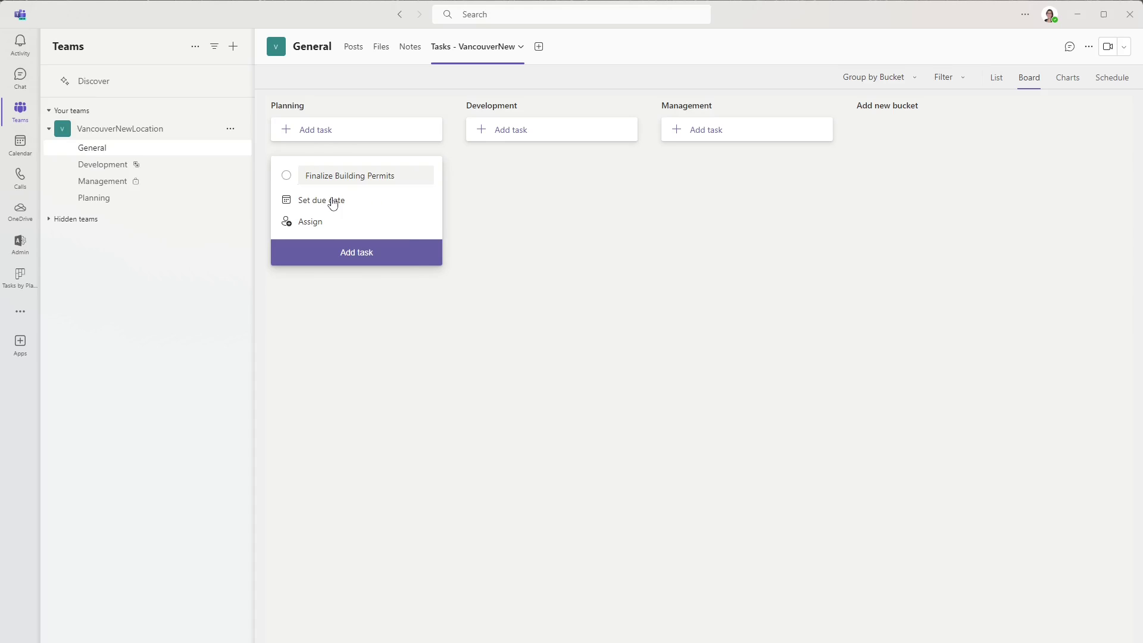
{"action": "left_click", "coordinate": [397, 223]}
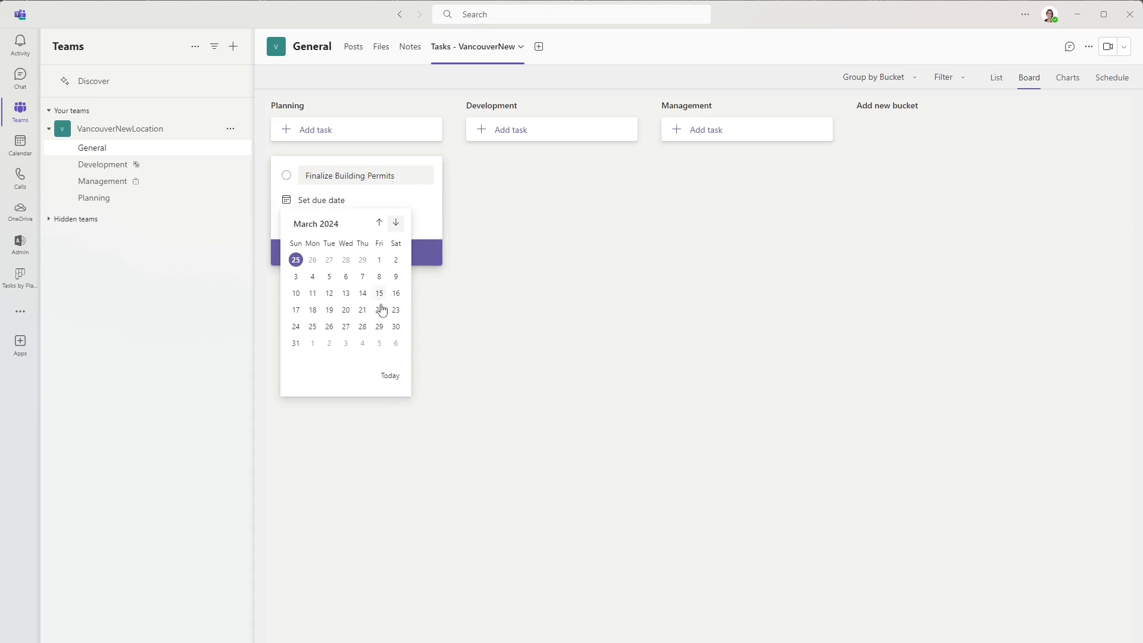
{"action": "left_click", "coordinate": [387, 343]}
{"action": "left_click", "coordinate": [331, 223]}
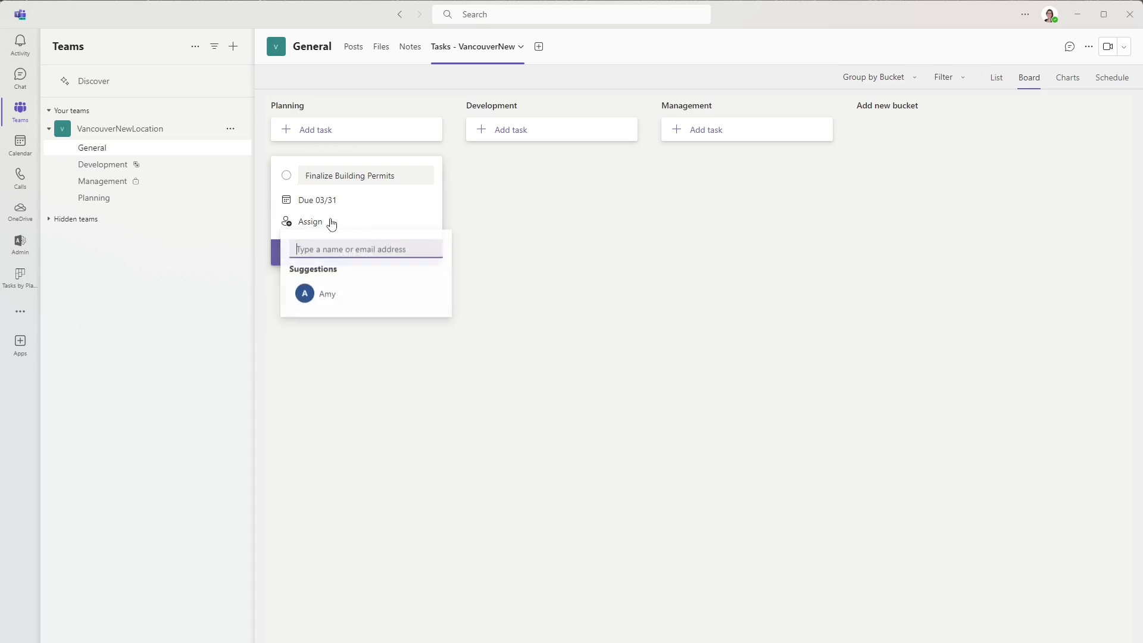
{"action": "left_click", "coordinate": [327, 300]}
{"action": "left_click", "coordinate": [470, 295]}
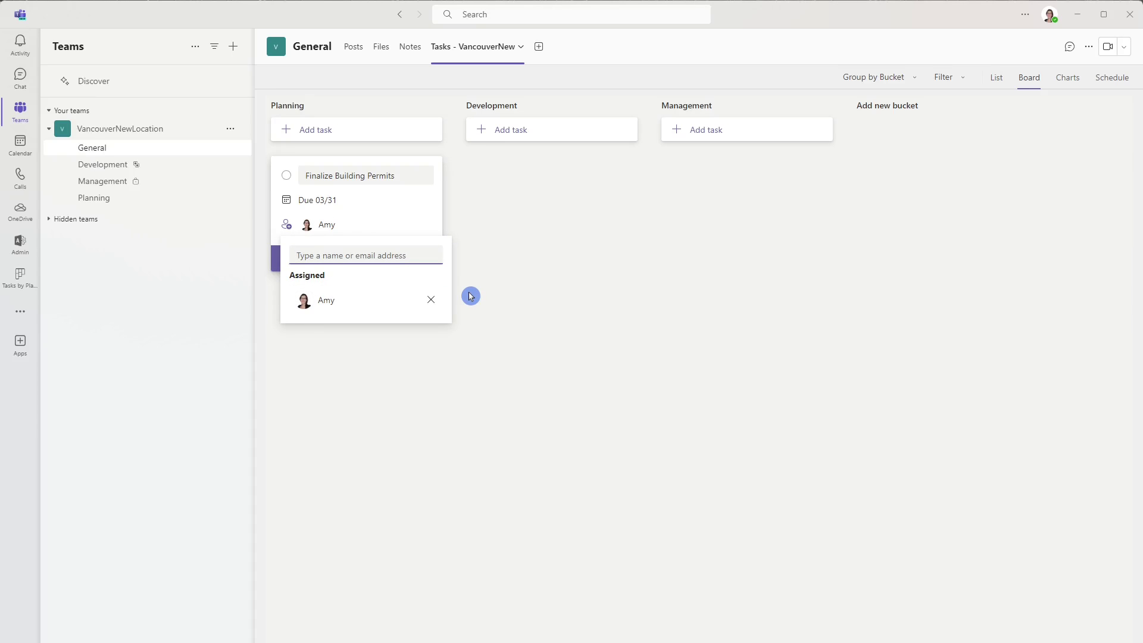
{"action": "left_click", "coordinate": [431, 299]}
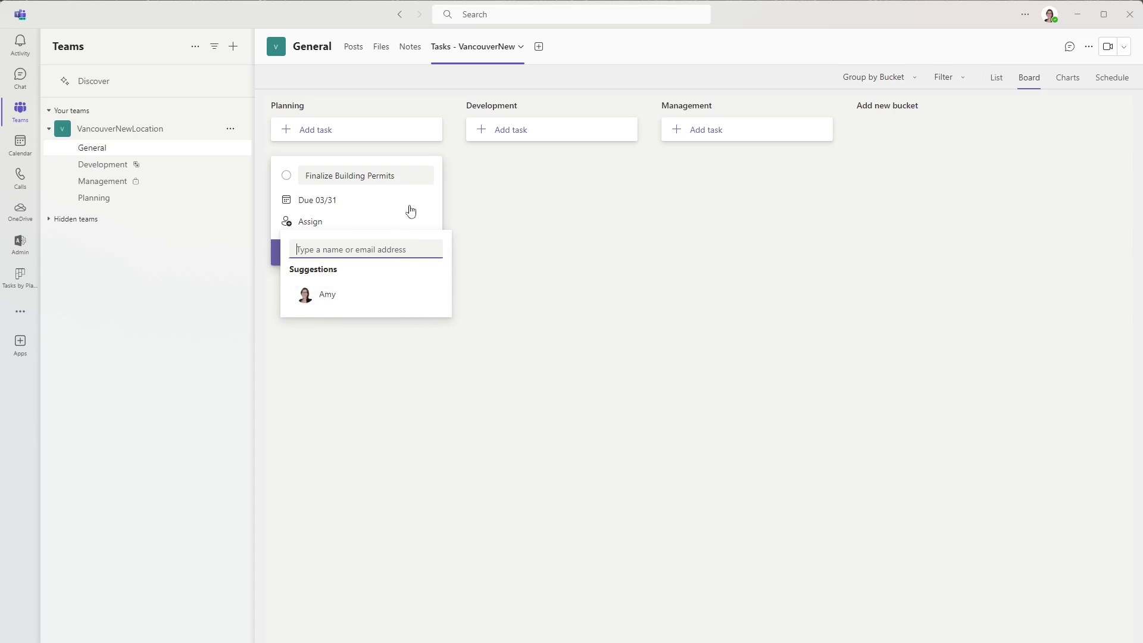
{"action": "left_click", "coordinate": [484, 222]}
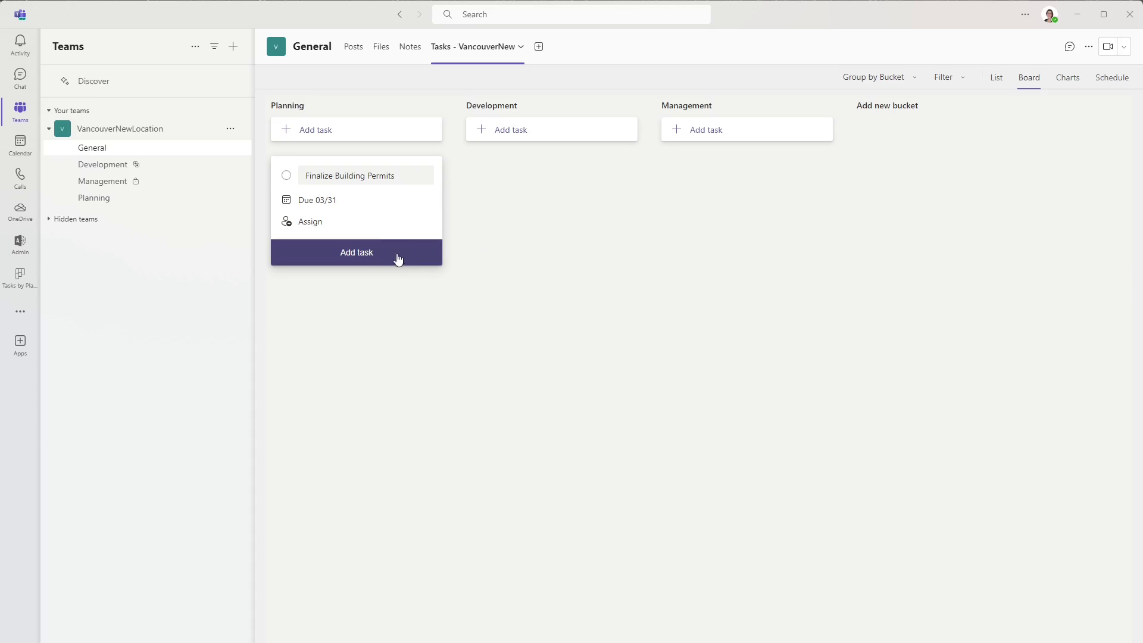
Step: Add the task to the Planning bucket, and in its details set the progress to In progress and the priority to Important
{"action": "left_click", "coordinate": [391, 252]}
{"action": "left_click", "coordinate": [480, 342]}
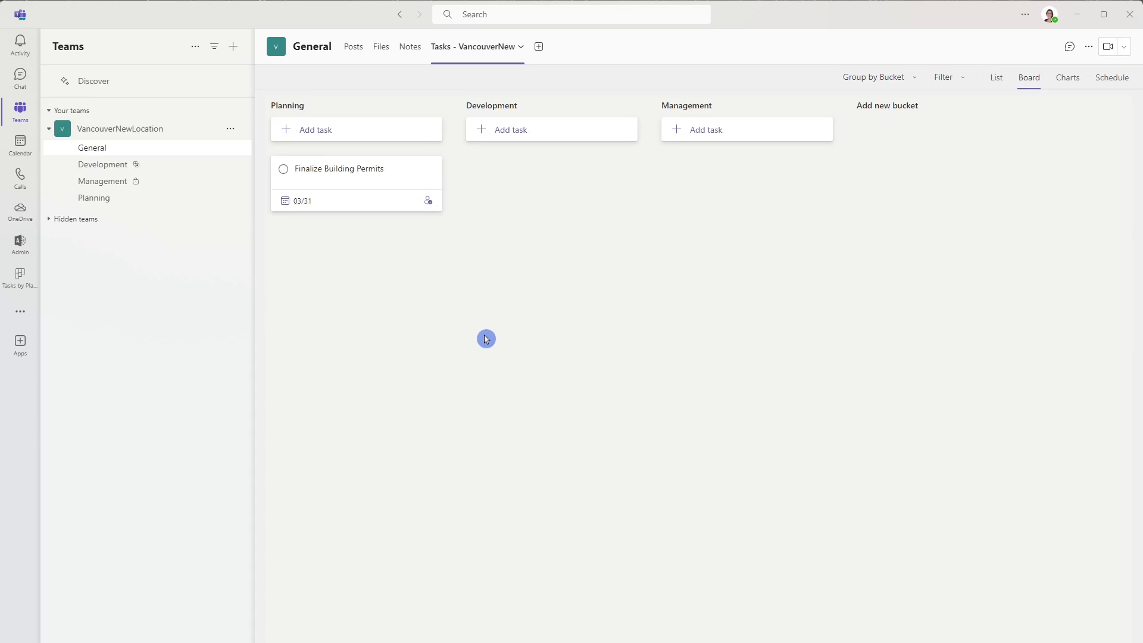
{"action": "left_click", "coordinate": [401, 168]}
{"action": "scroll", "coordinate": [919, 225], "scroll_direction": "down", "scroll_amount": 2}
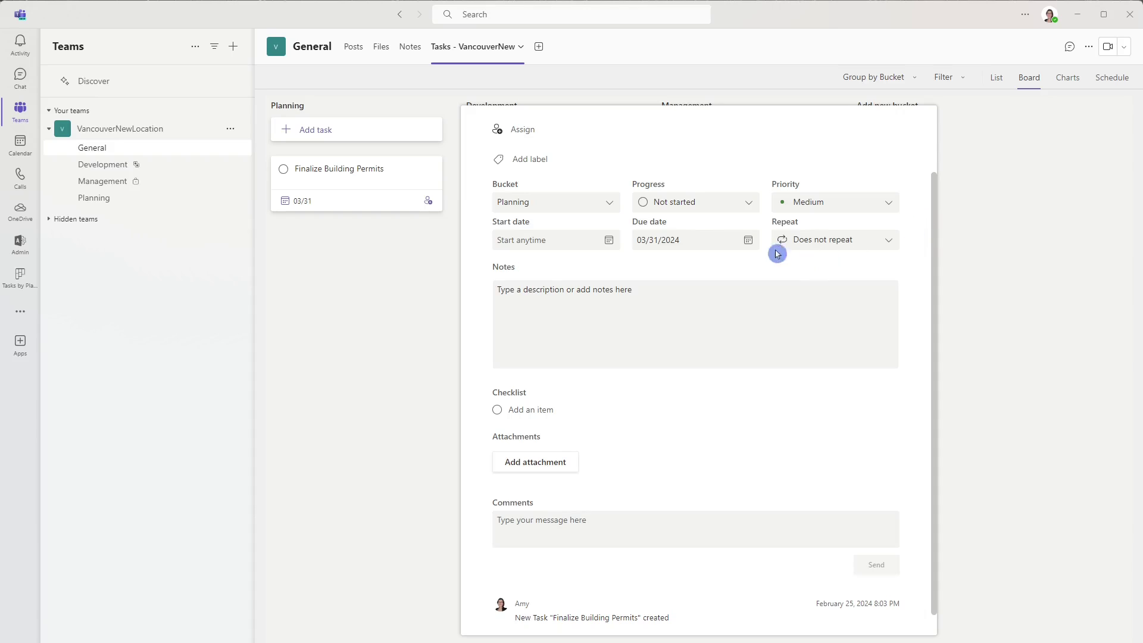
{"action": "left_click", "coordinate": [736, 209]}
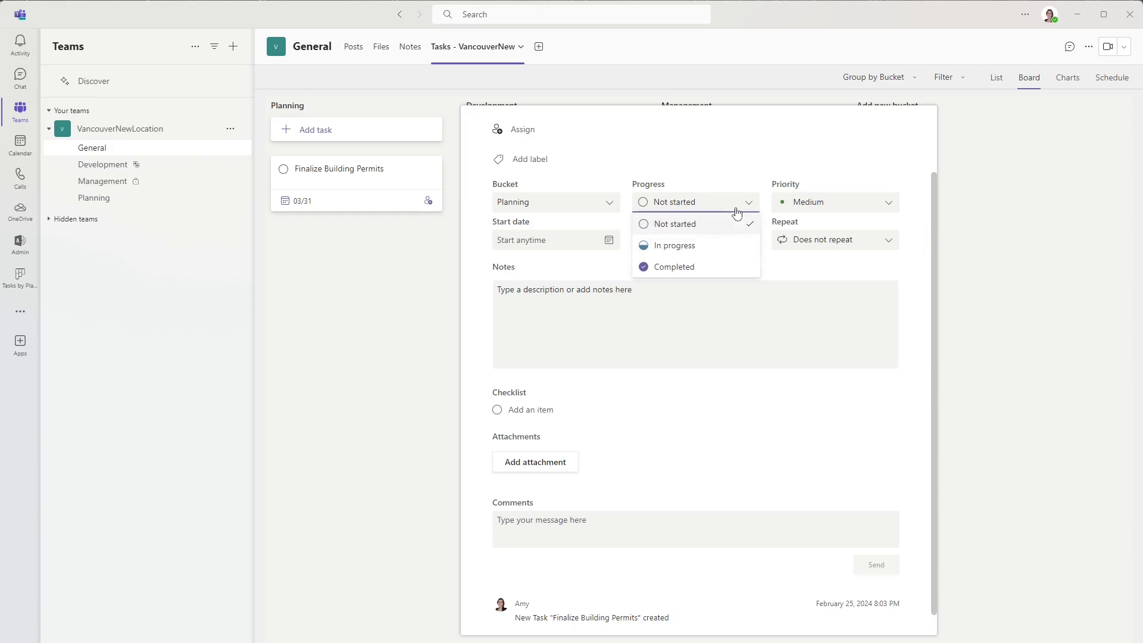
{"action": "left_click", "coordinate": [727, 246]}
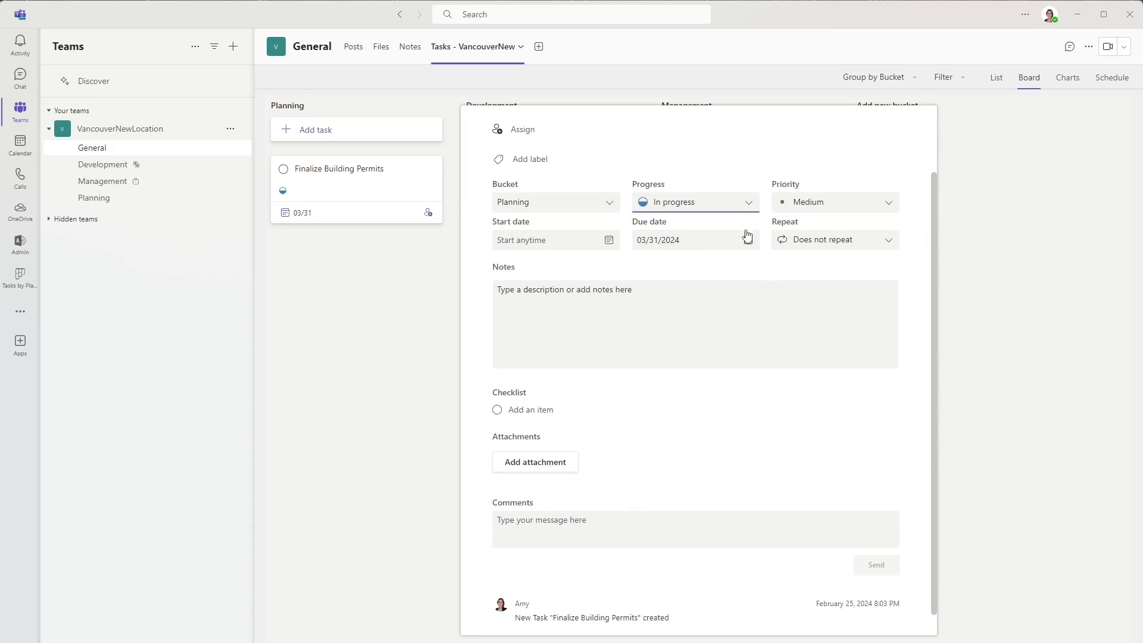
{"action": "left_click", "coordinate": [848, 209]}
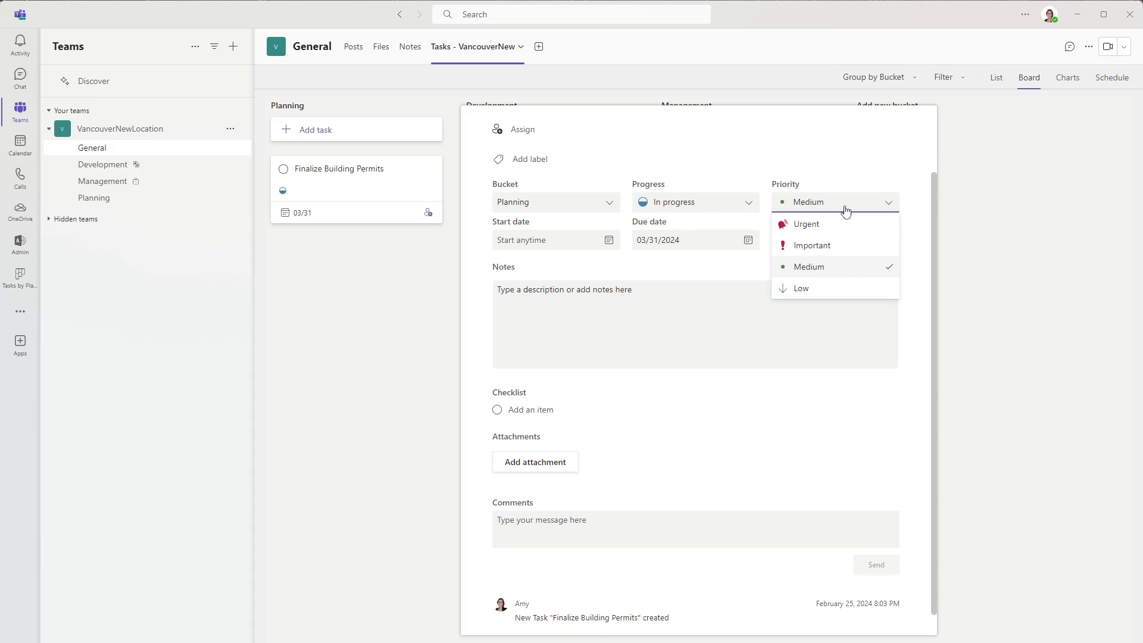
{"action": "left_click", "coordinate": [840, 243]}
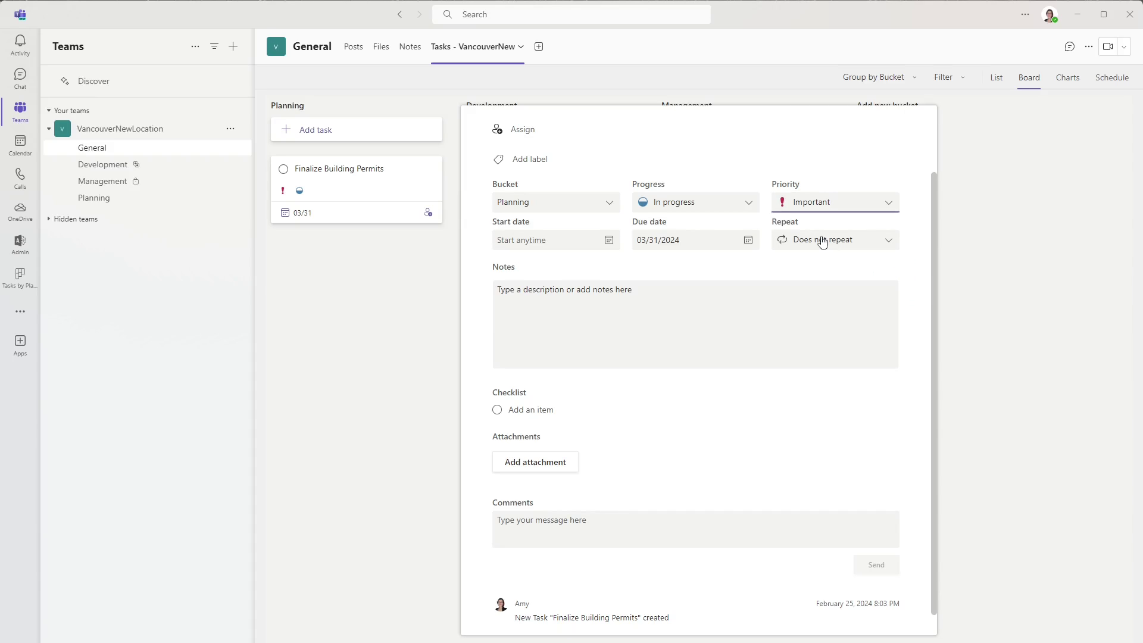
{"action": "left_click", "coordinate": [653, 254]}
{"action": "left_click", "coordinate": [920, 285]}
Step: Add the checklist items "point 1" and "point 2" to the Finalize Building Permits task and mark point 1 as complete
{"action": "scroll", "coordinate": [920, 285], "scroll_direction": "down", "scroll_amount": 1}
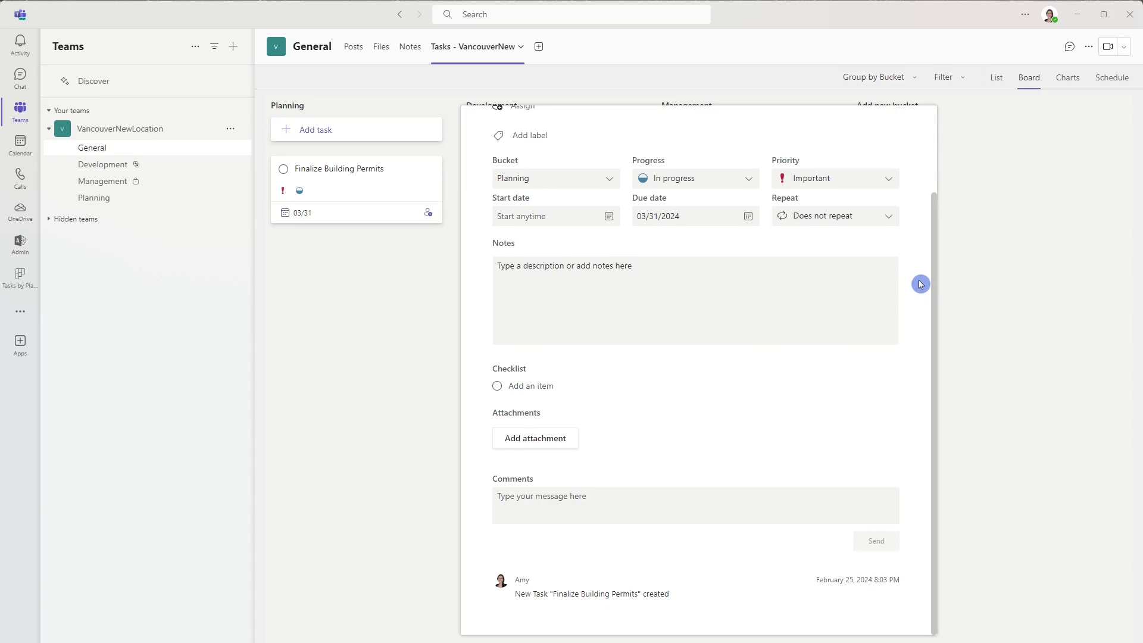
{"action": "left_click", "coordinate": [518, 393]}
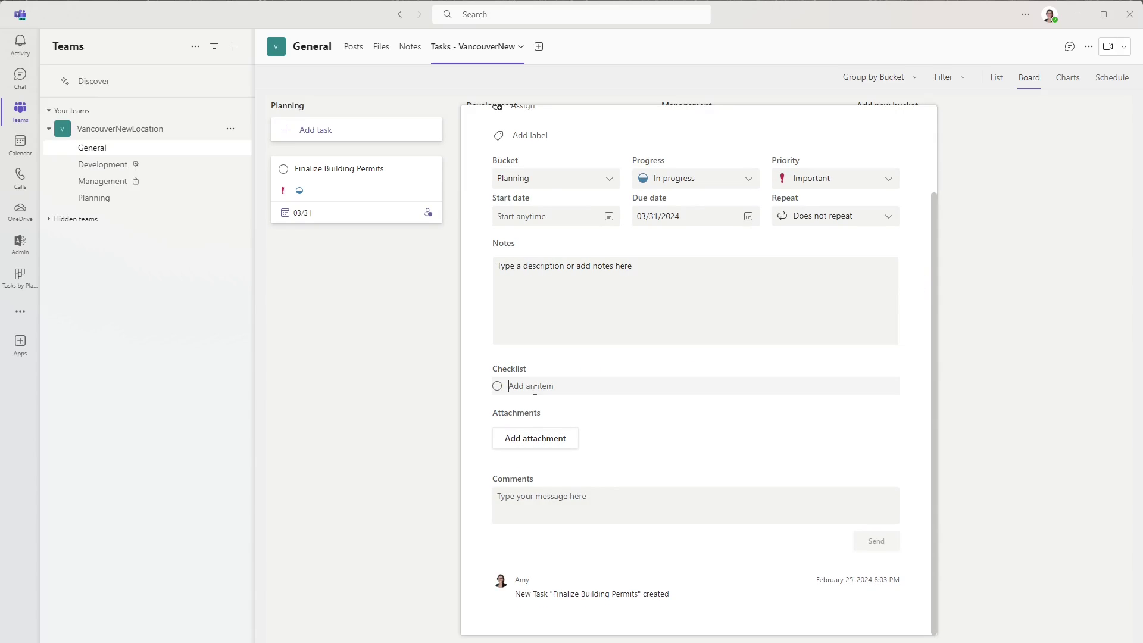
{"action": "type", "text": "point 1"}
{"action": "key", "text": "Return"}
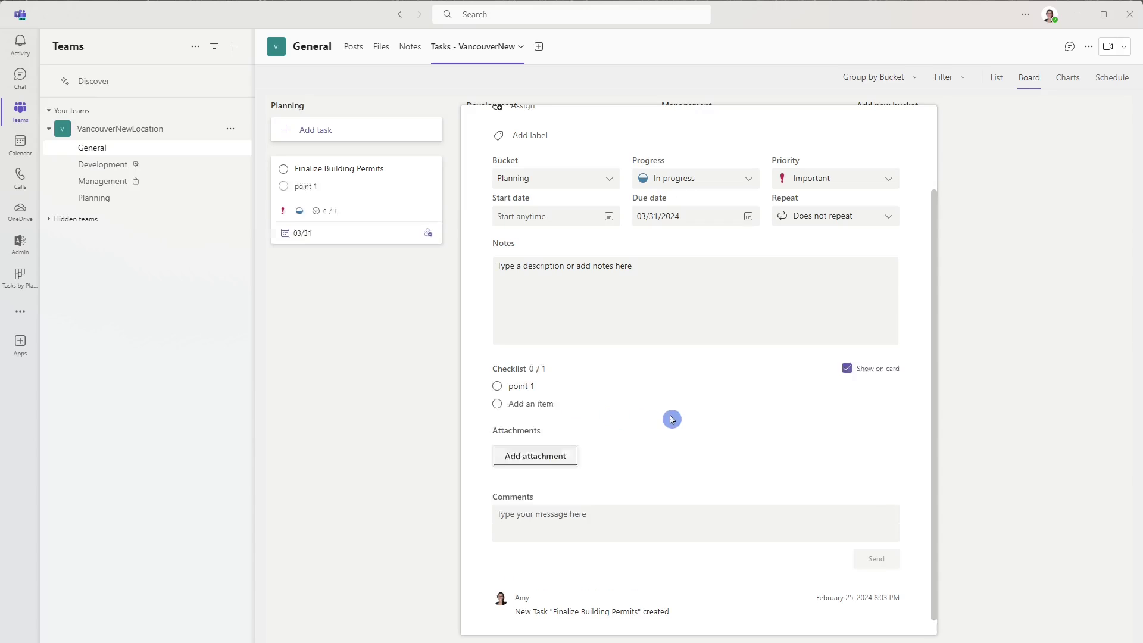
{"action": "left_click", "coordinate": [497, 385]}
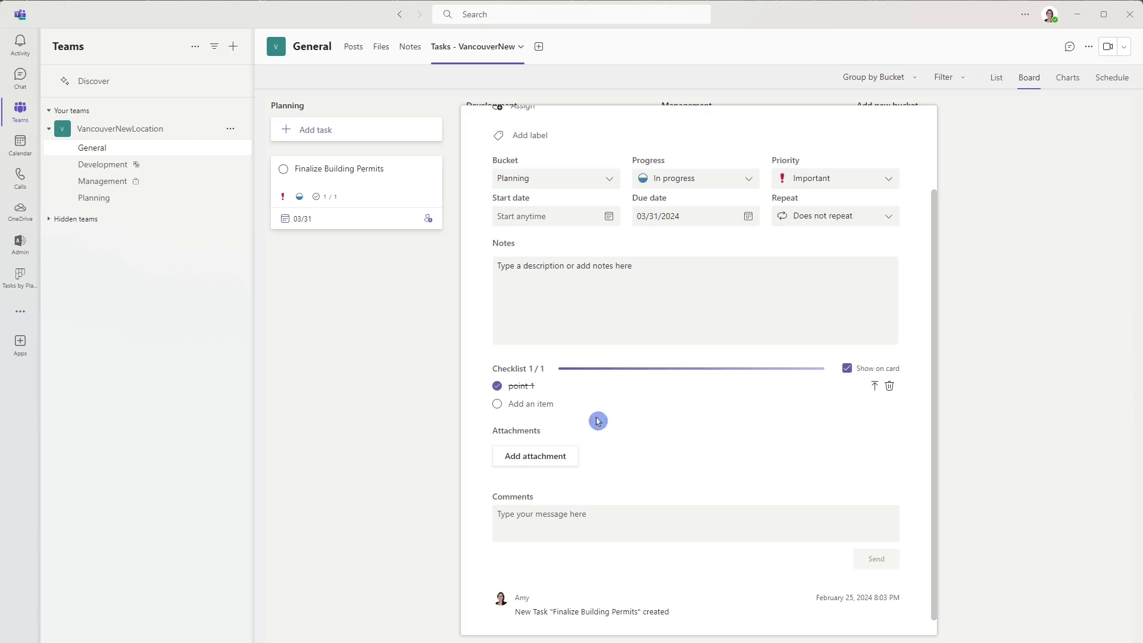
{"action": "left_click", "coordinate": [563, 407]}
{"action": "type", "text": "point 2"}
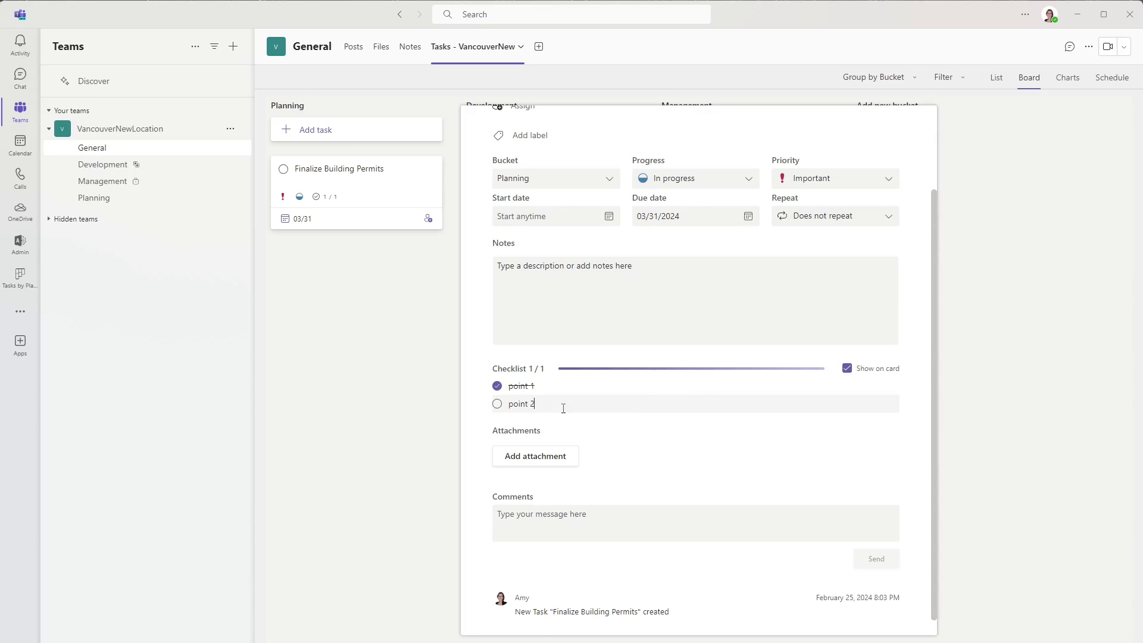
{"action": "key", "text": "Return"}
Step: Look over the notes, attachments and comments sections of the Finalize Building Permits task and close its details
{"action": "left_click", "coordinate": [538, 375]}
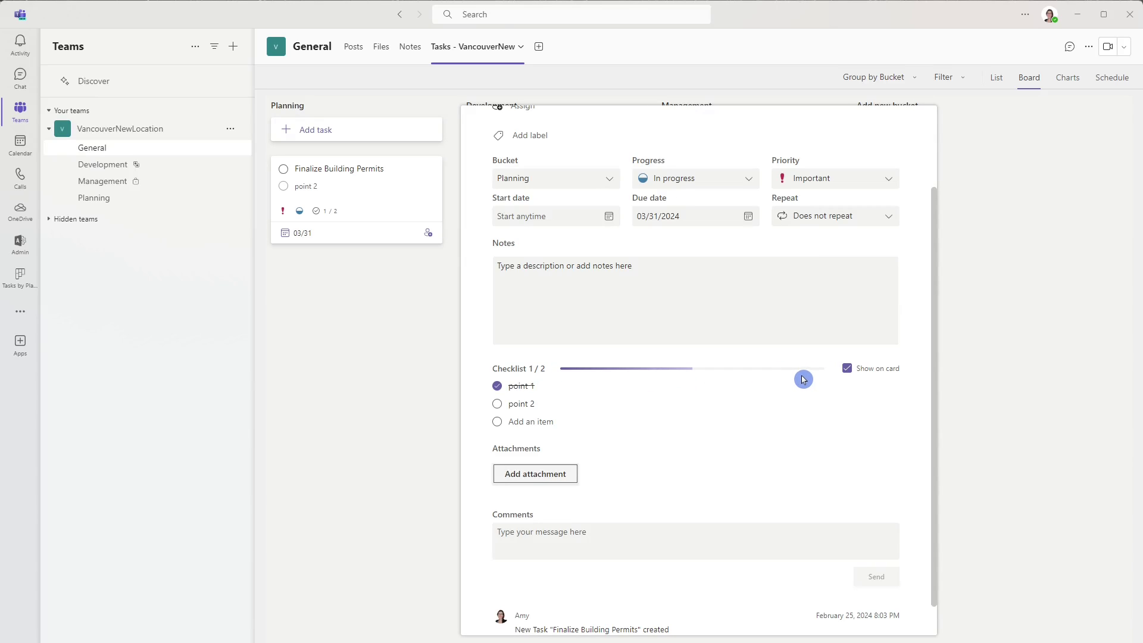
{"action": "scroll", "coordinate": [587, 430], "scroll_direction": "down", "scroll_amount": 1}
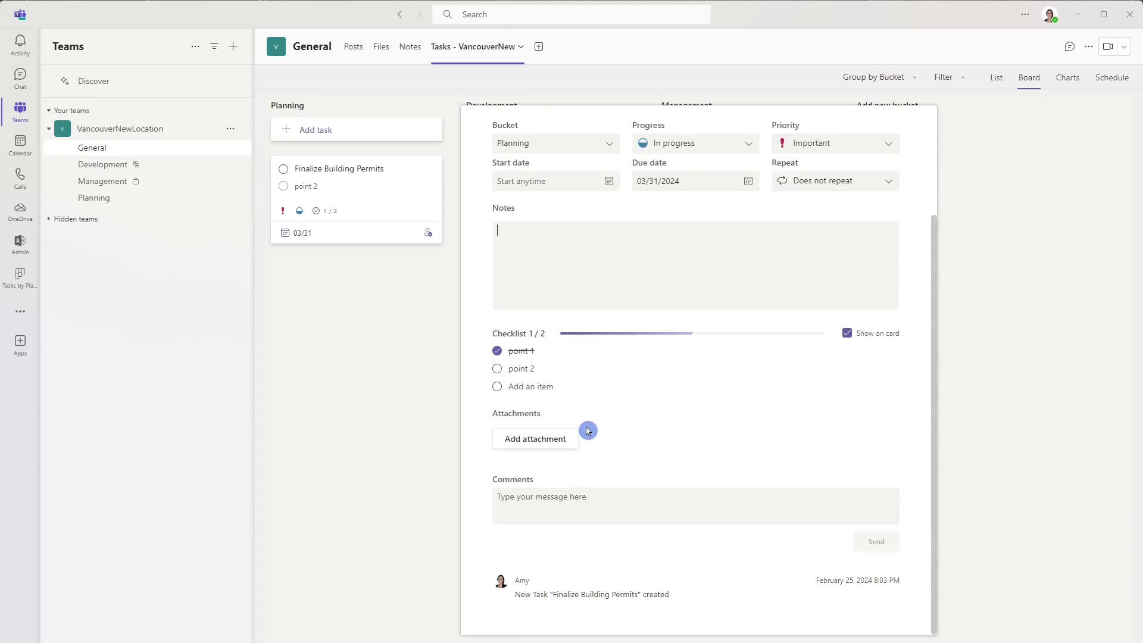
{"action": "left_click", "coordinate": [545, 501]}
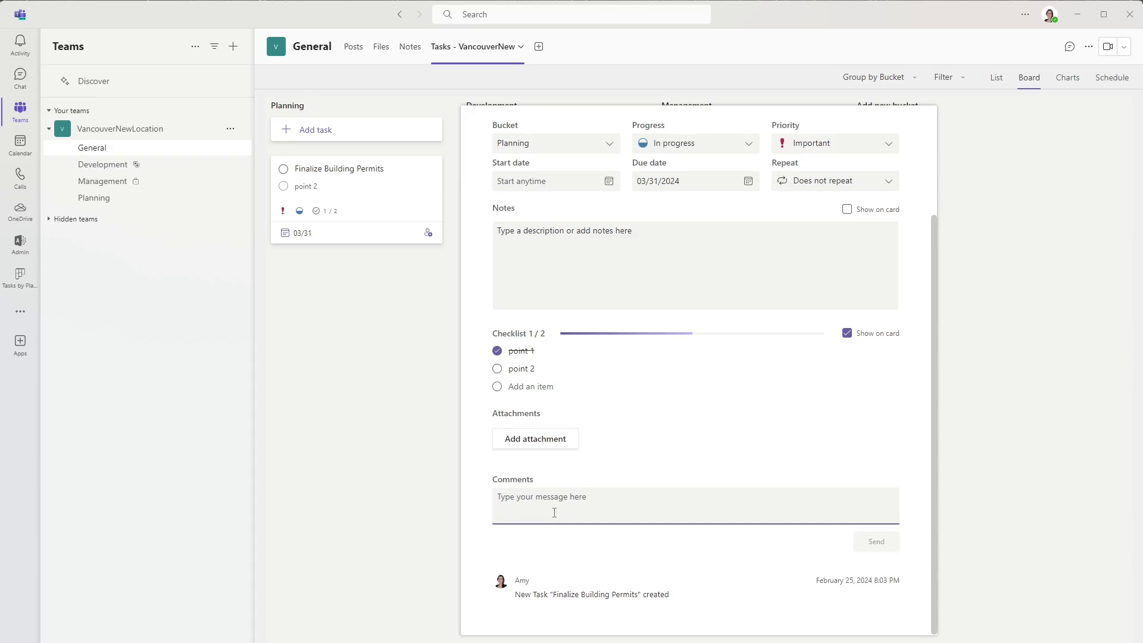
{"action": "left_click", "coordinate": [398, 284]}
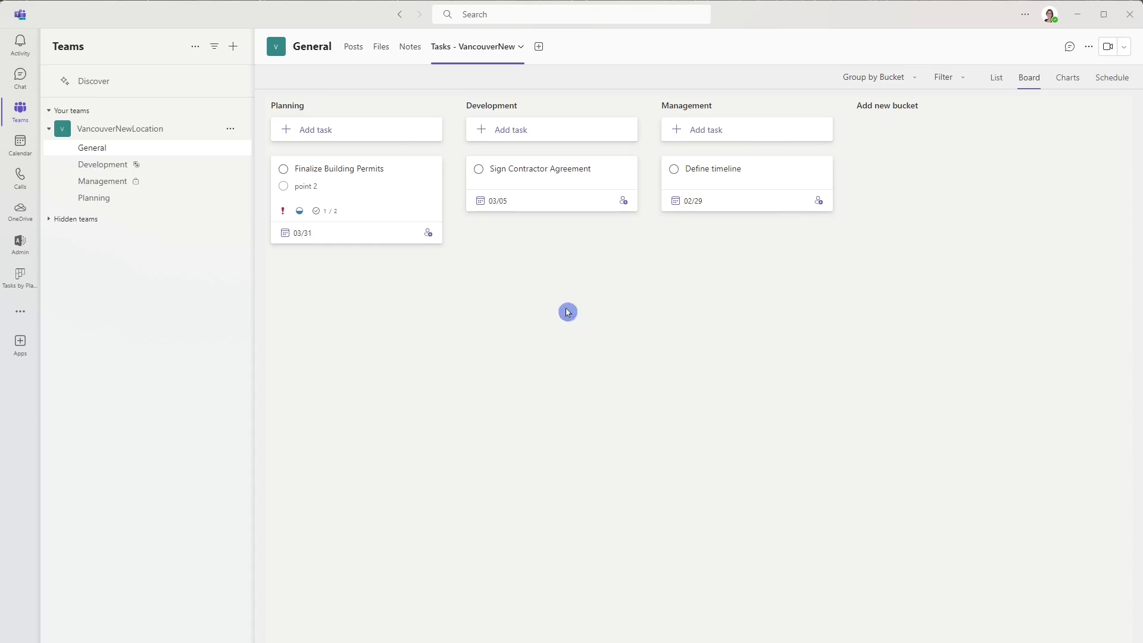
Step: Move the Finalize Building Permits task to the Development bucket and back to Planning
{"action": "left_click_drag", "start_coordinate": [396, 179], "coordinate": [370, 187]}
{"action": "left_click", "coordinate": [359, 248]}
{"action": "left_click", "coordinate": [426, 296]}
Step: Look through the Tasks - VancouverNew plan in the List, Board, Charts and Schedule views
{"action": "left_click", "coordinate": [996, 78]}
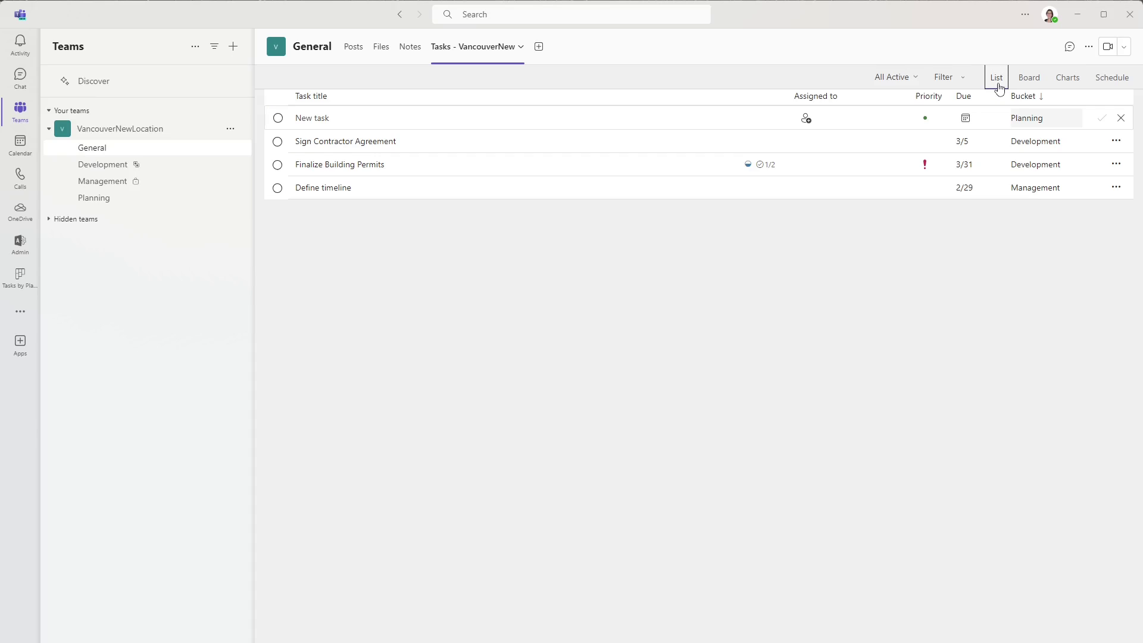
{"action": "left_click", "coordinate": [1030, 83]}
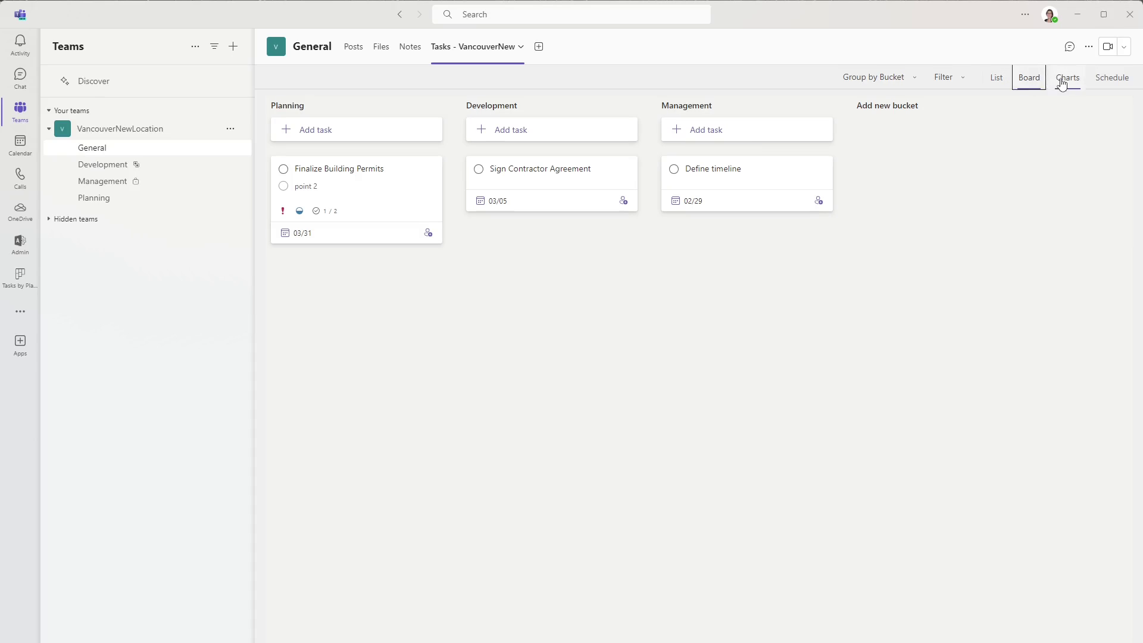
{"action": "left_click", "coordinate": [1063, 84]}
{"action": "left_click", "coordinate": [1119, 88]}
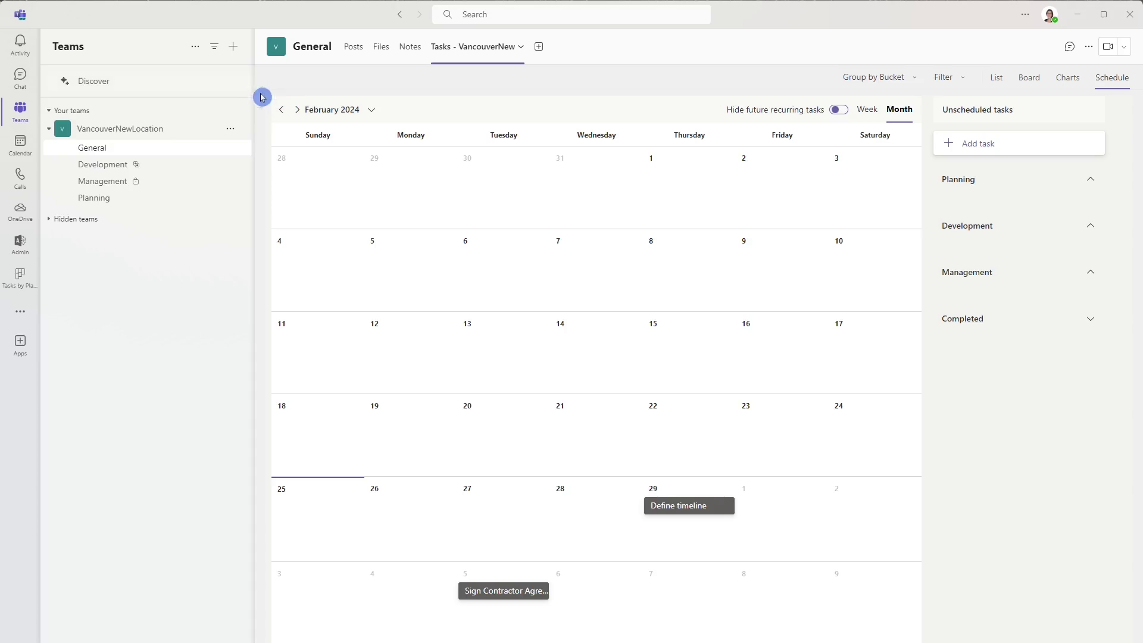
{"action": "left_click", "coordinate": [298, 110]}
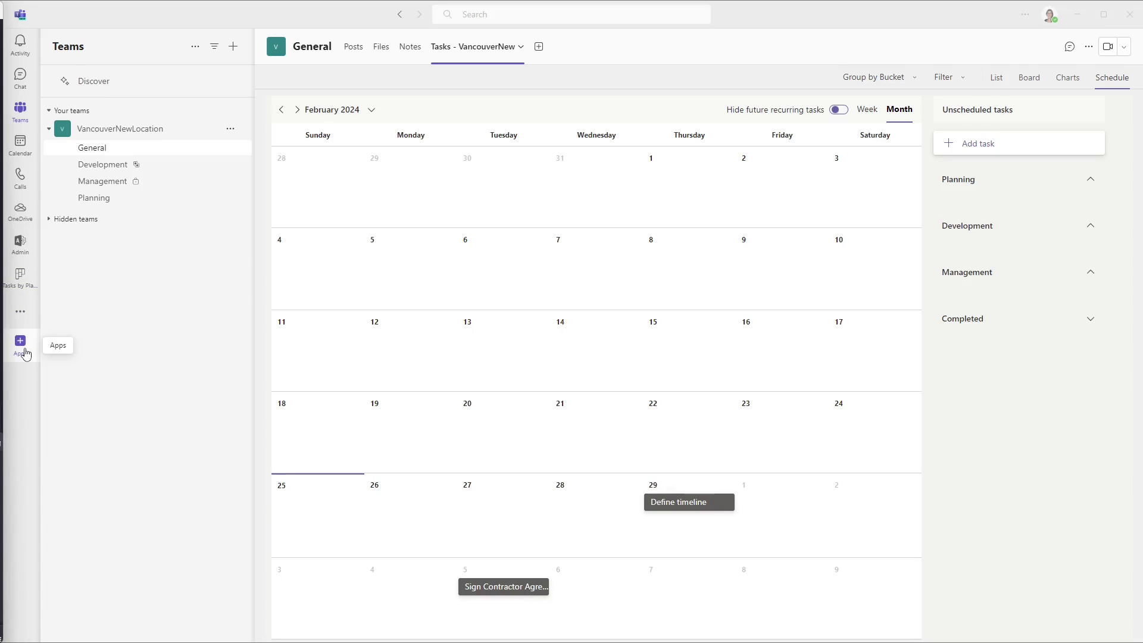
{"action": "right_click", "coordinate": [23, 278]}
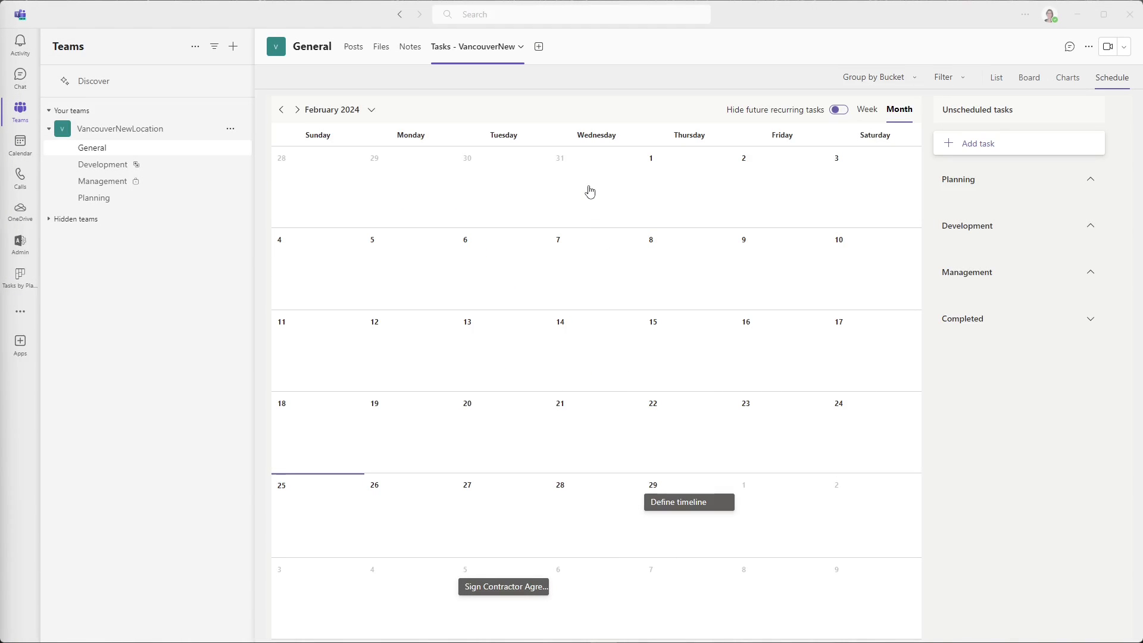
Step: Add a Lists tab to the General channel
{"action": "left_click", "coordinate": [539, 47]}
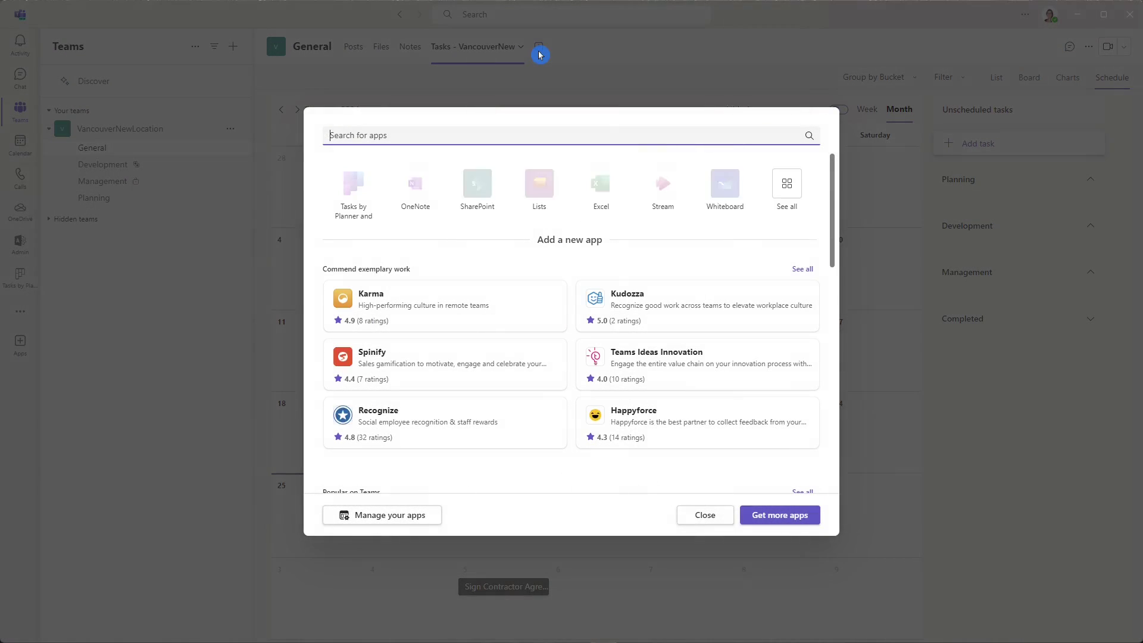
{"action": "left_click", "coordinate": [542, 179]}
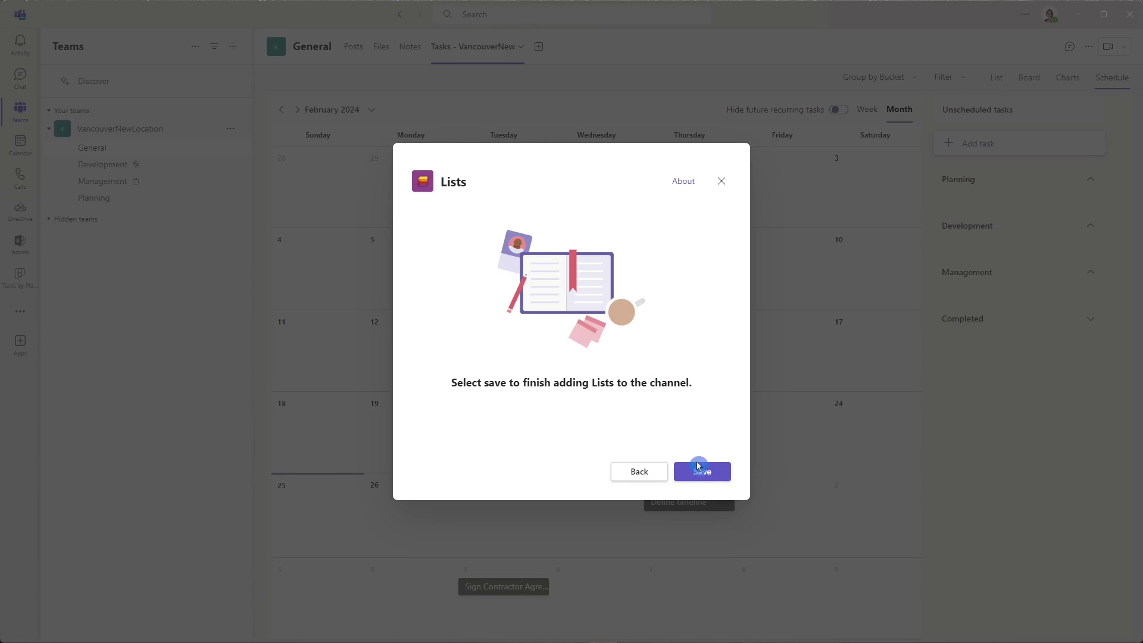
{"action": "left_click", "coordinate": [702, 472]}
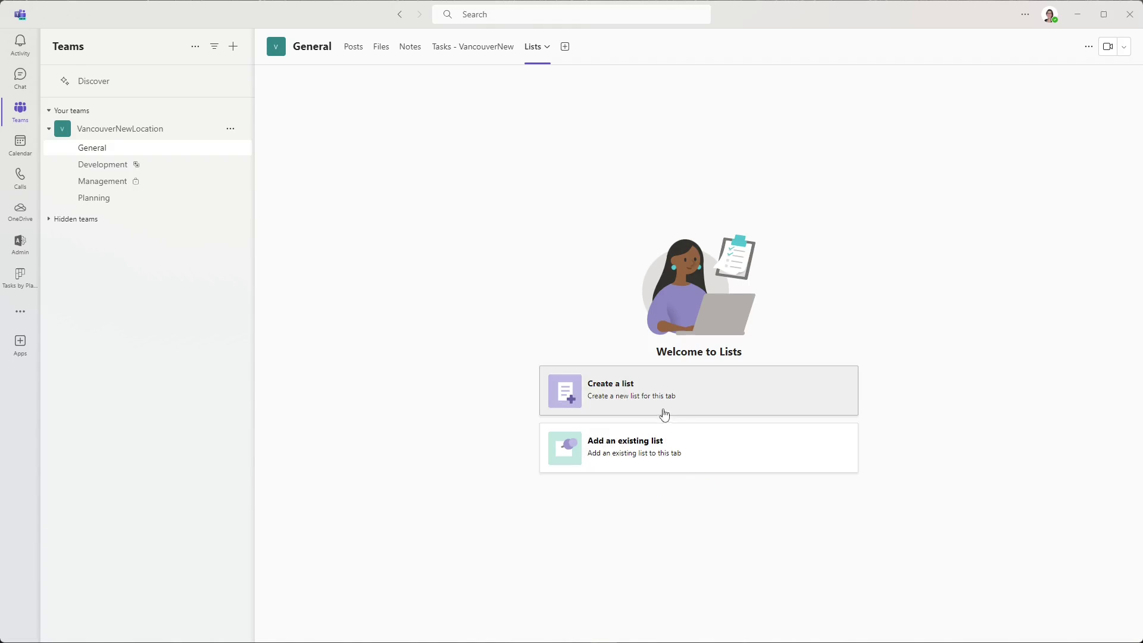
Step: Create a list from the Issue tracker template named IssueTracker-VancouverNew, described as "Track issues for Vancouver - New Location Project", in teal
{"action": "left_click", "coordinate": [699, 395]}
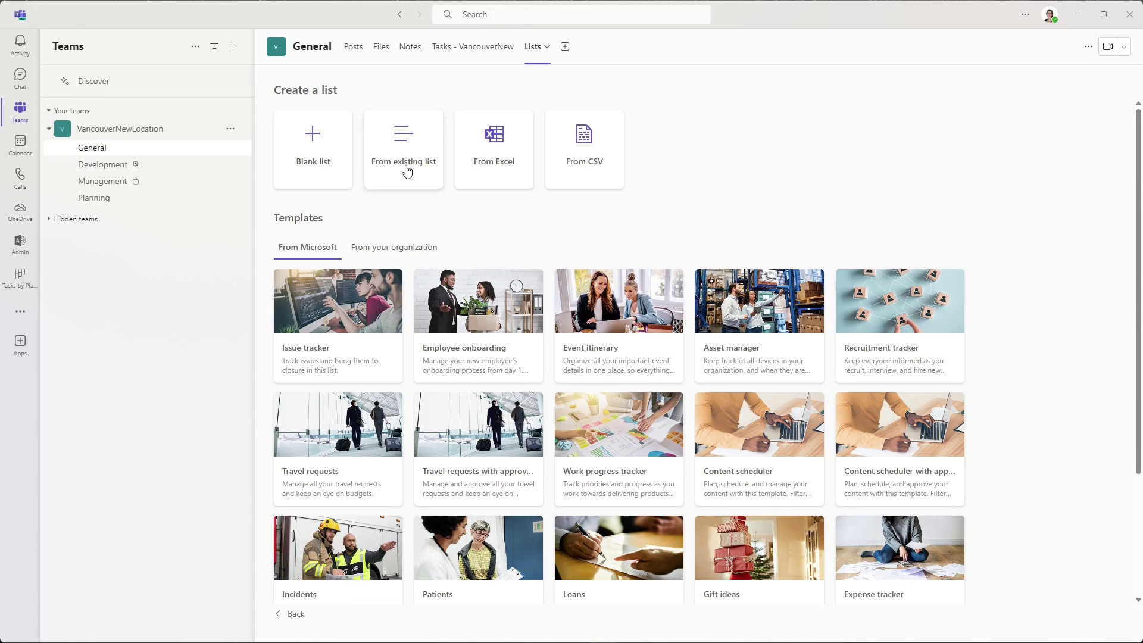
{"action": "left_click", "coordinate": [344, 301]}
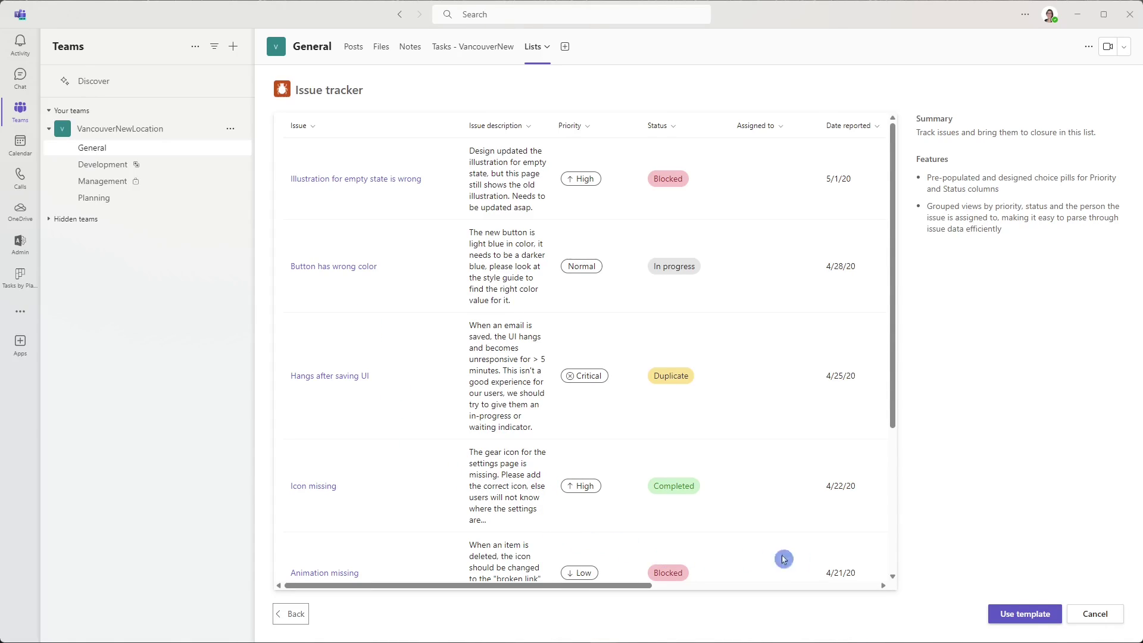
{"action": "left_click", "coordinate": [1019, 616]}
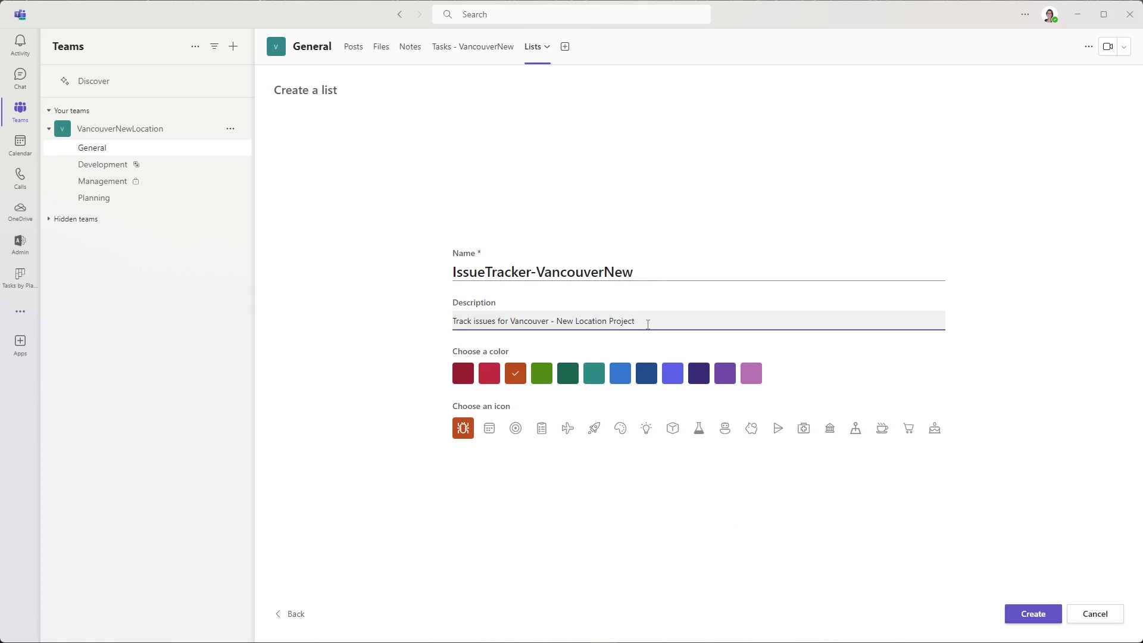
{"action": "left_click", "coordinate": [601, 384]}
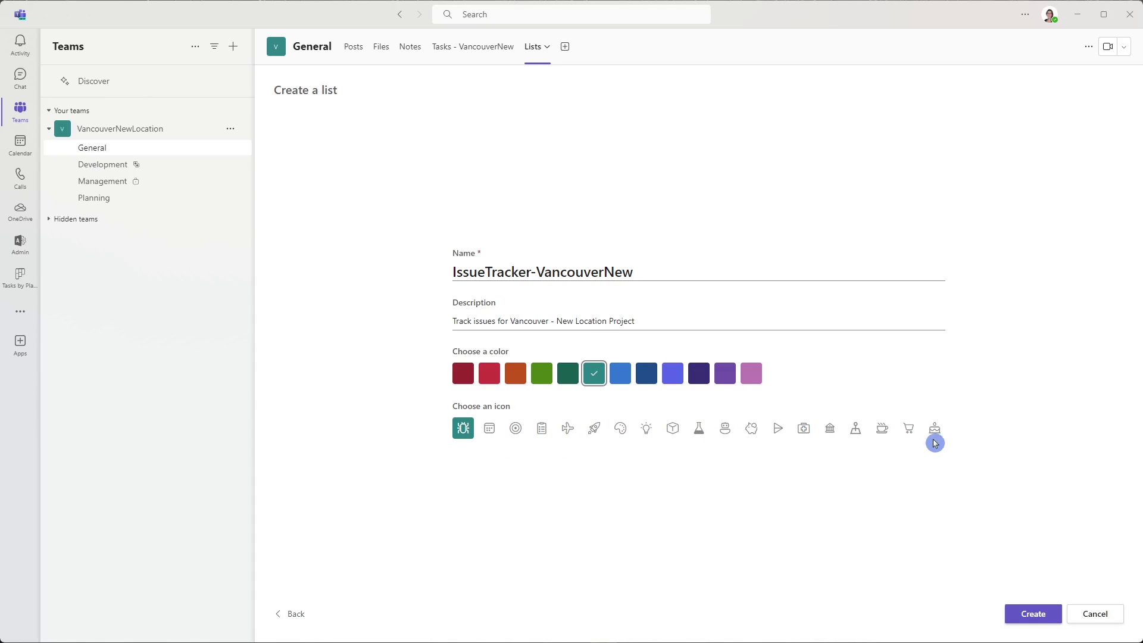
{"action": "left_click", "coordinate": [1024, 621]}
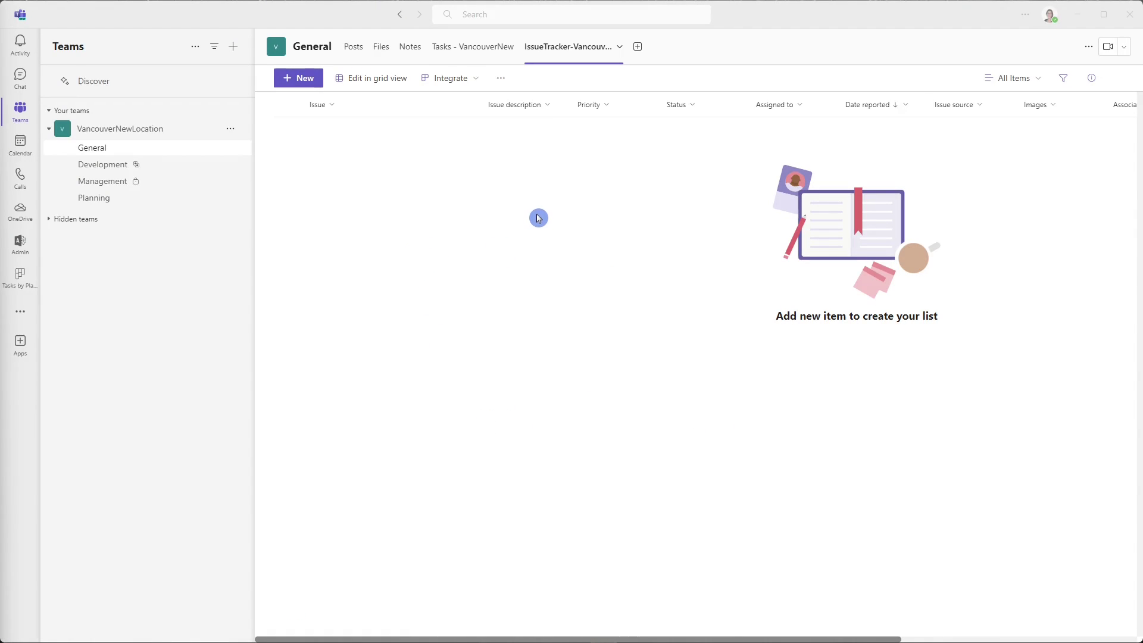
Step: Open the issue tracker list in SharePoint and create a rule that sends an email to Me when a new item is created
{"action": "left_click", "coordinate": [501, 82]}
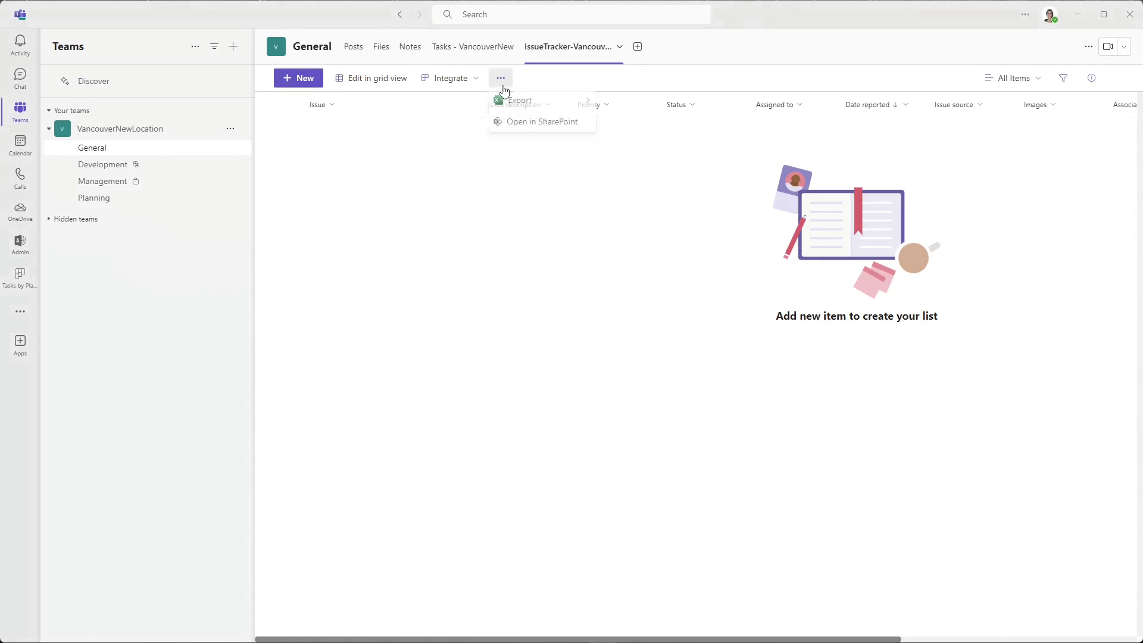
{"action": "left_click", "coordinate": [518, 127]}
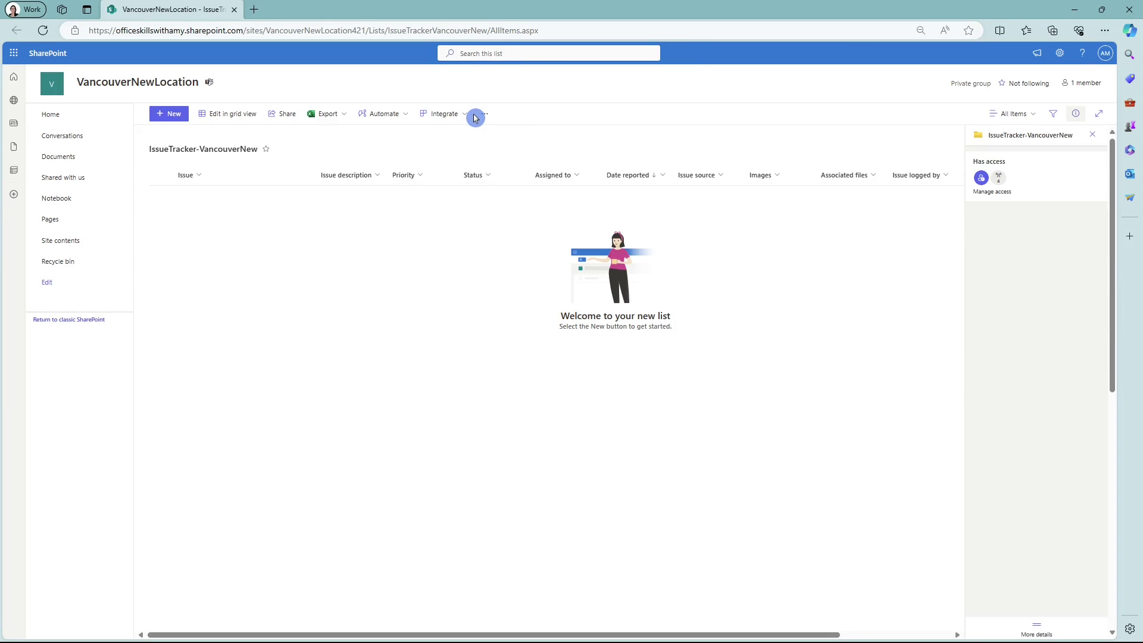
{"action": "left_click", "coordinate": [402, 119]}
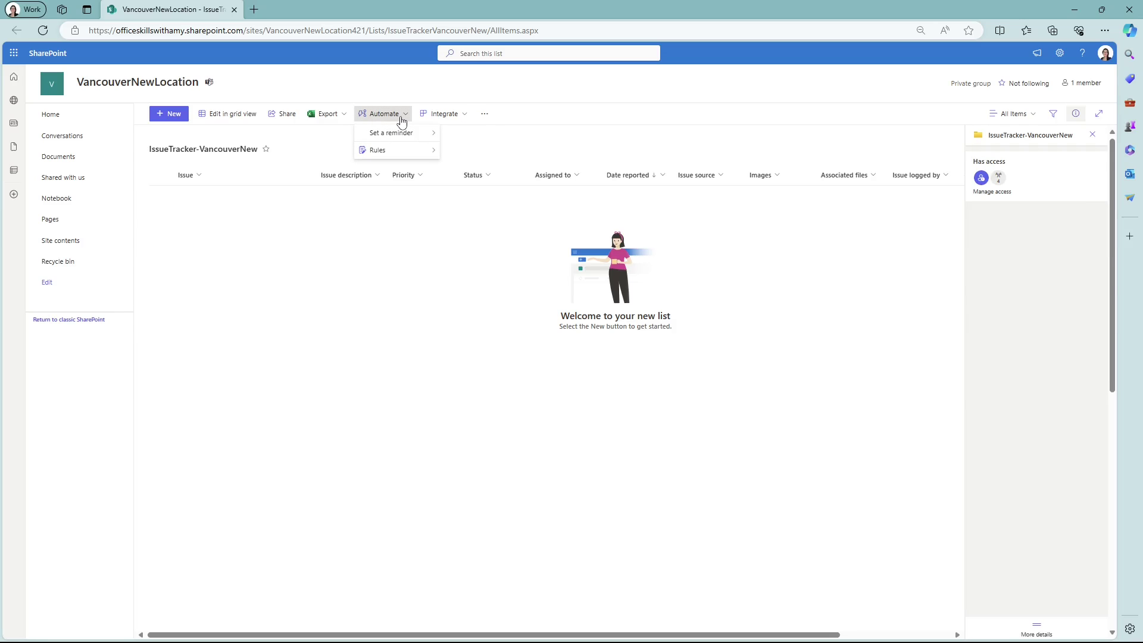
{"action": "mouse_move", "coordinate": [400, 153]}
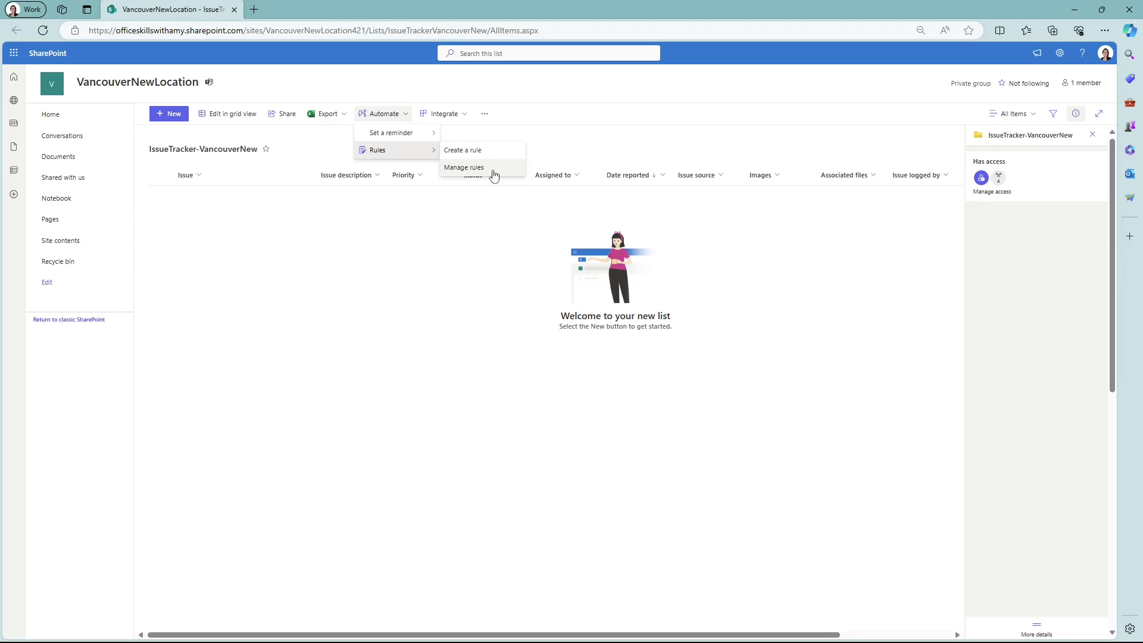
{"action": "left_click", "coordinate": [498, 151]}
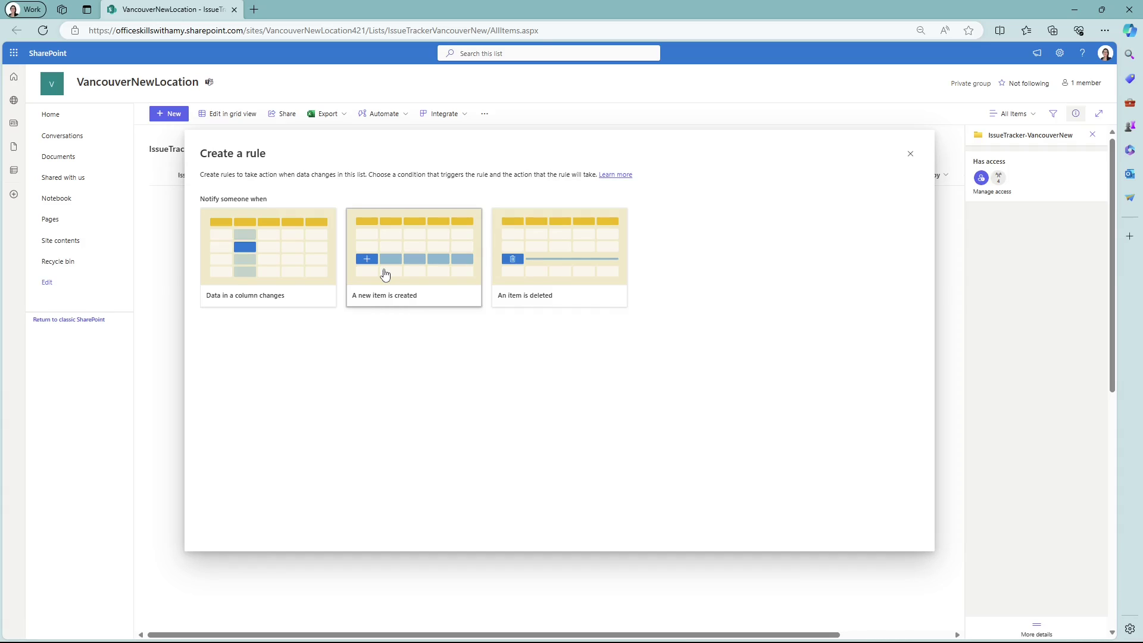
{"action": "left_click", "coordinate": [385, 274]}
{"action": "left_click", "coordinate": [560, 366]}
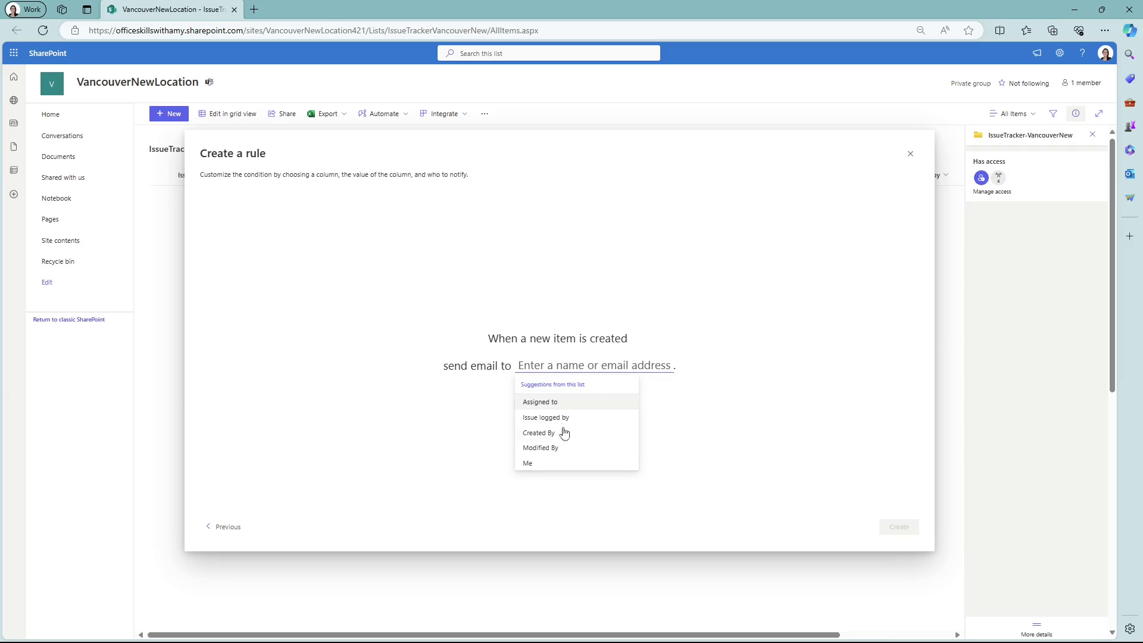
{"action": "left_click", "coordinate": [552, 463]}
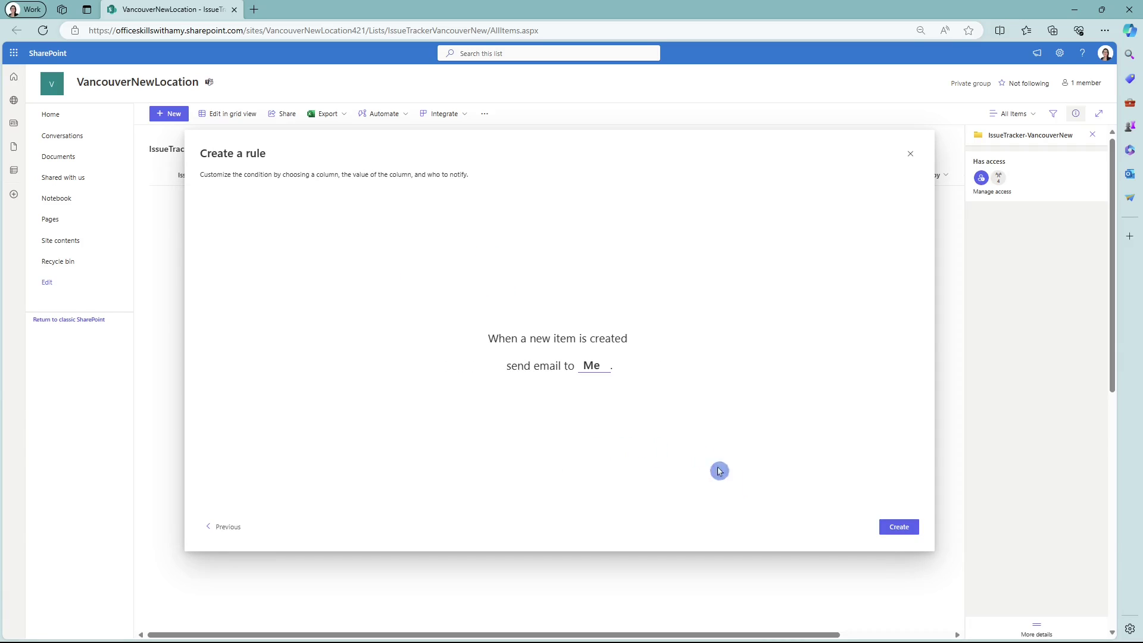
{"action": "left_click", "coordinate": [898, 527]}
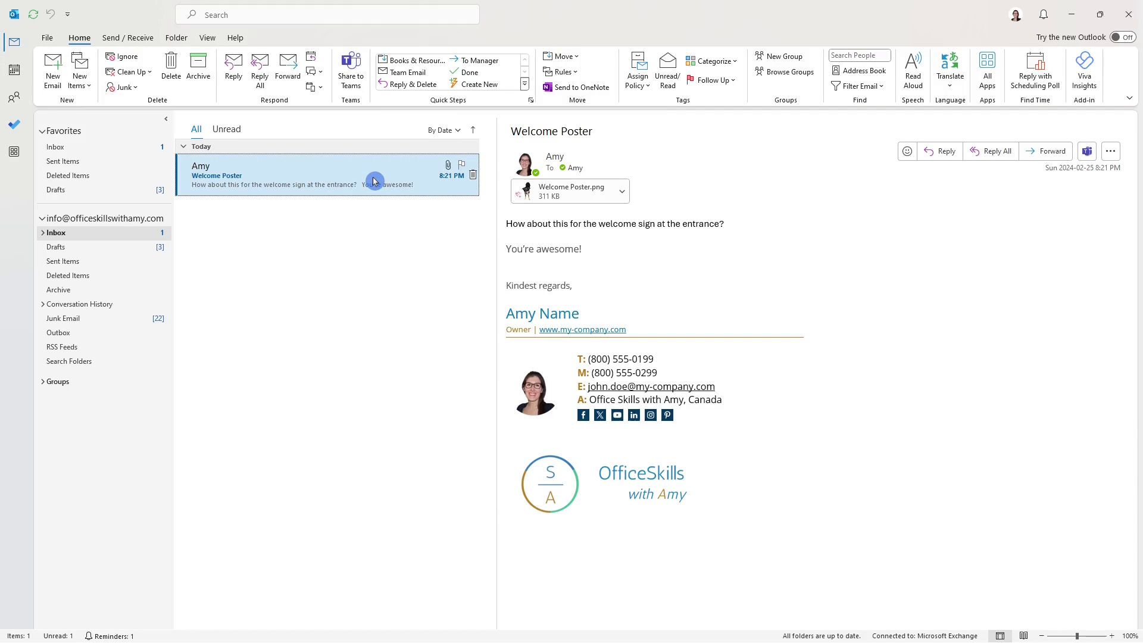
Step: Share the Welcome Poster email from Outlook to the General channel of VancouverNewLocation in Teams, with its attachments included
{"action": "left_click", "coordinate": [586, 200]}
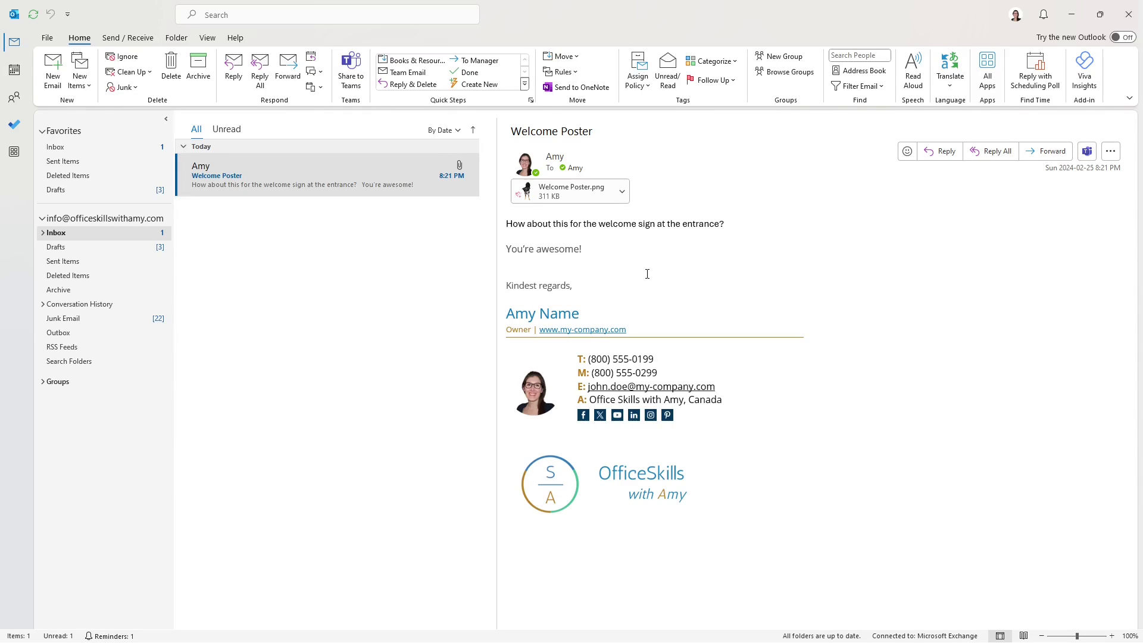
{"action": "left_click", "coordinate": [371, 181]}
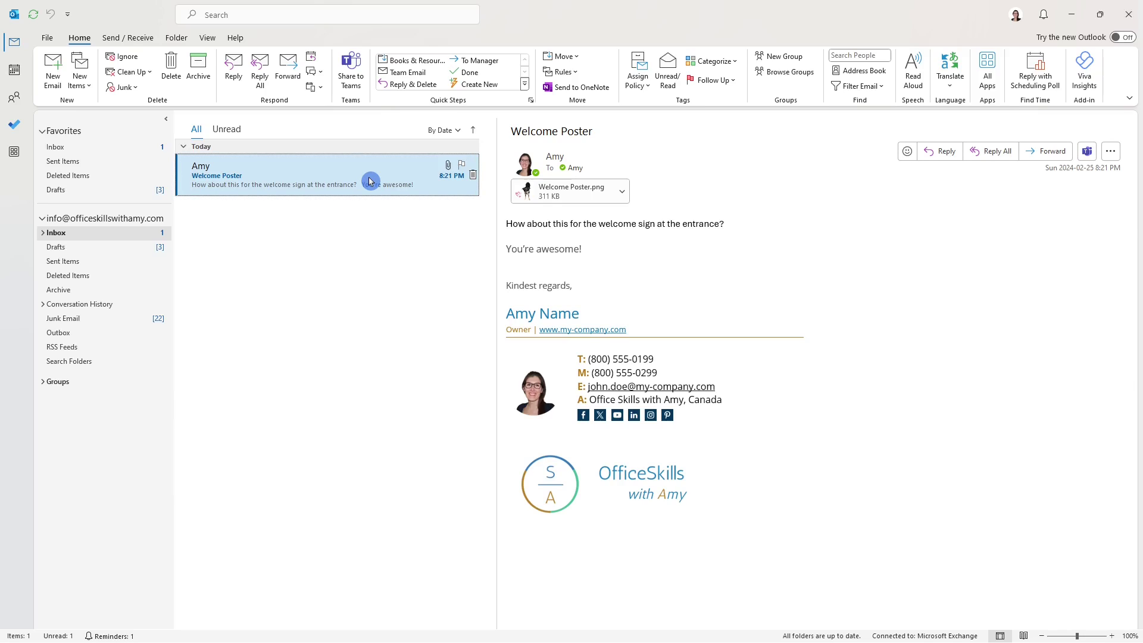
{"action": "left_click", "coordinate": [360, 79]}
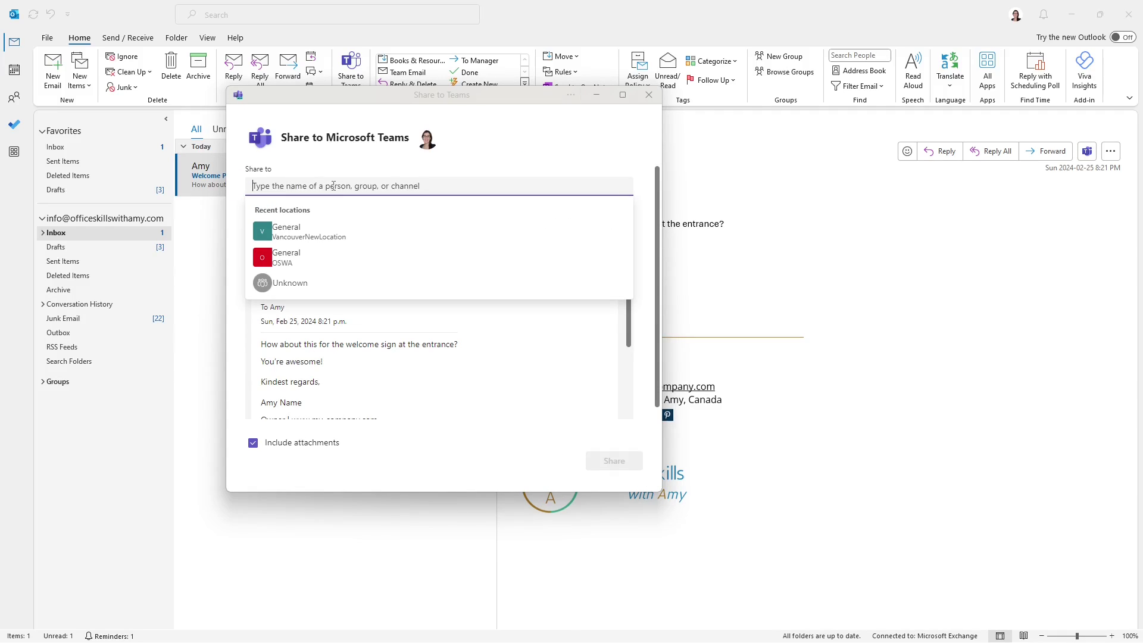
{"action": "left_click", "coordinate": [334, 236]}
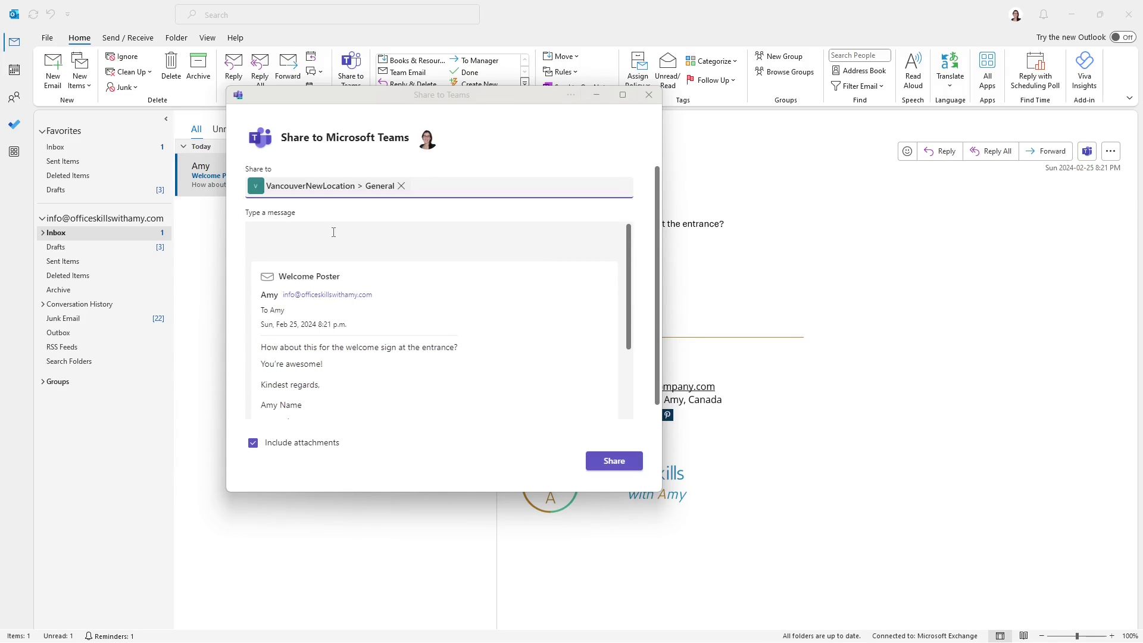
{"action": "left_click", "coordinate": [291, 234]}
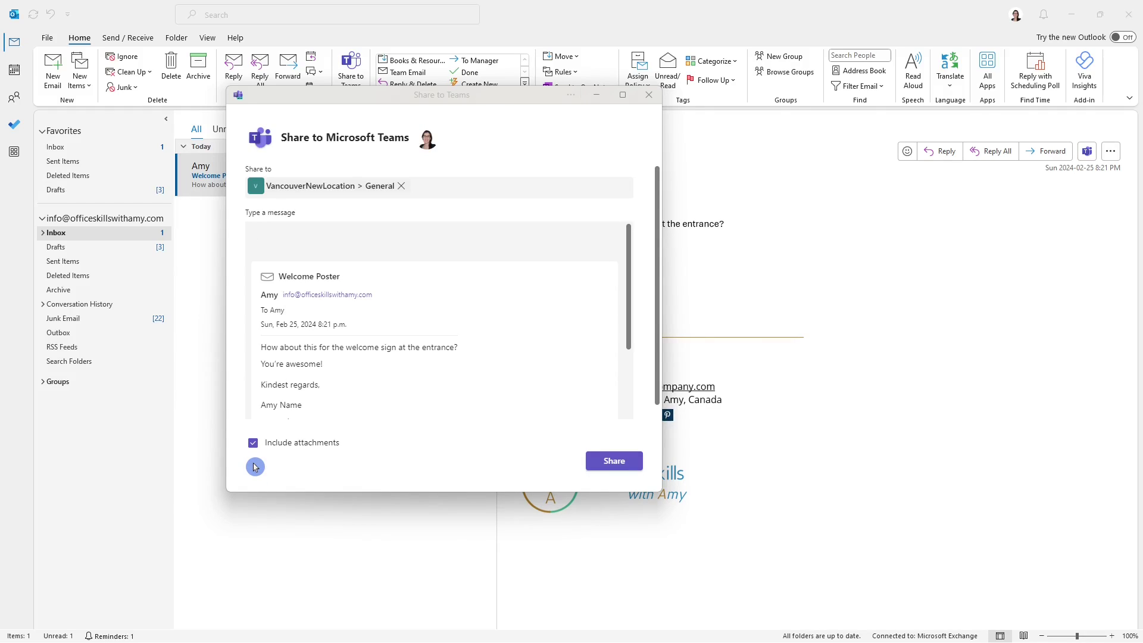
{"action": "left_click", "coordinate": [253, 444]}
{"action": "left_click", "coordinate": [254, 445]}
{"action": "left_click", "coordinate": [598, 459]}
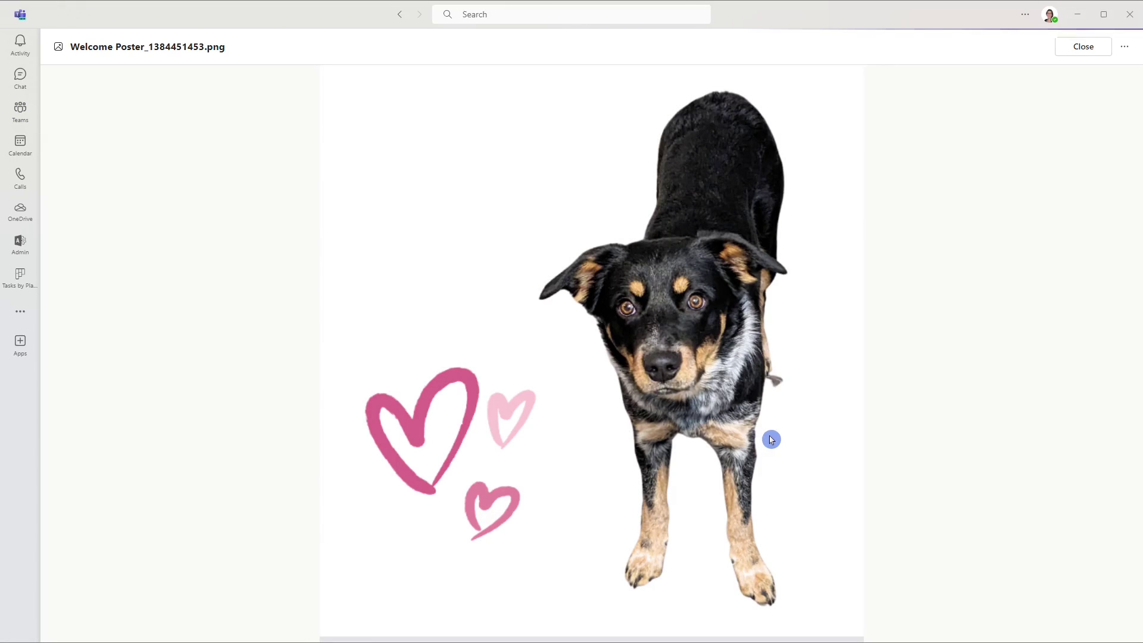
Step: Close the poster image preview and try adding a Loop voting table in a reply to the Welcome Poster post
{"action": "left_click", "coordinate": [893, 440]}
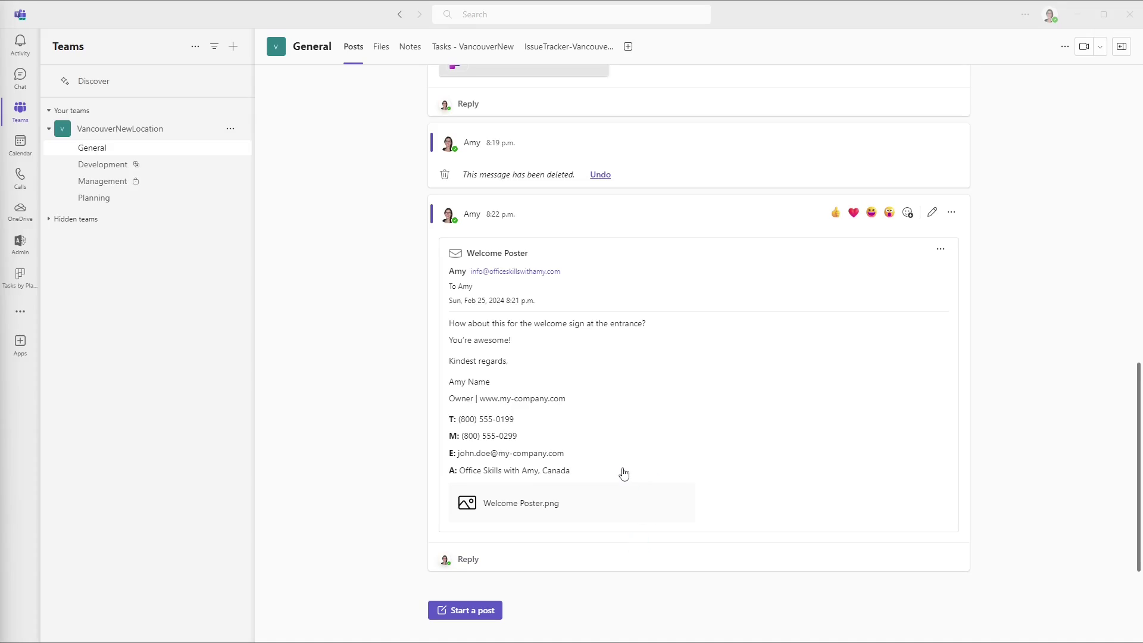
{"action": "left_click", "coordinate": [468, 563]}
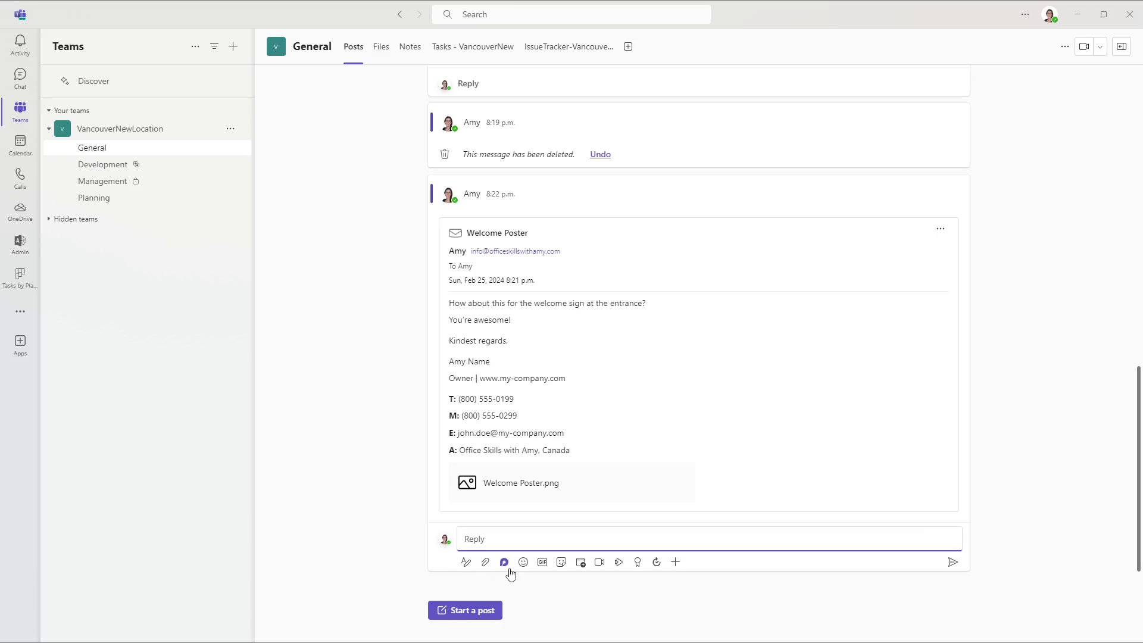
{"action": "left_click", "coordinate": [507, 570]}
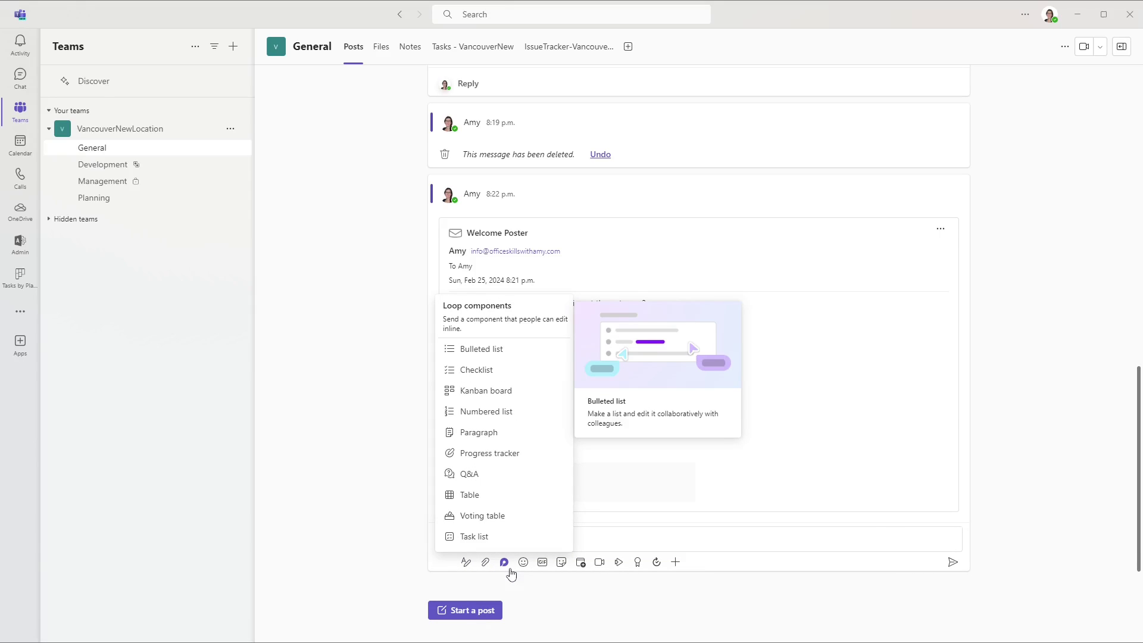
{"action": "left_click", "coordinate": [487, 516]}
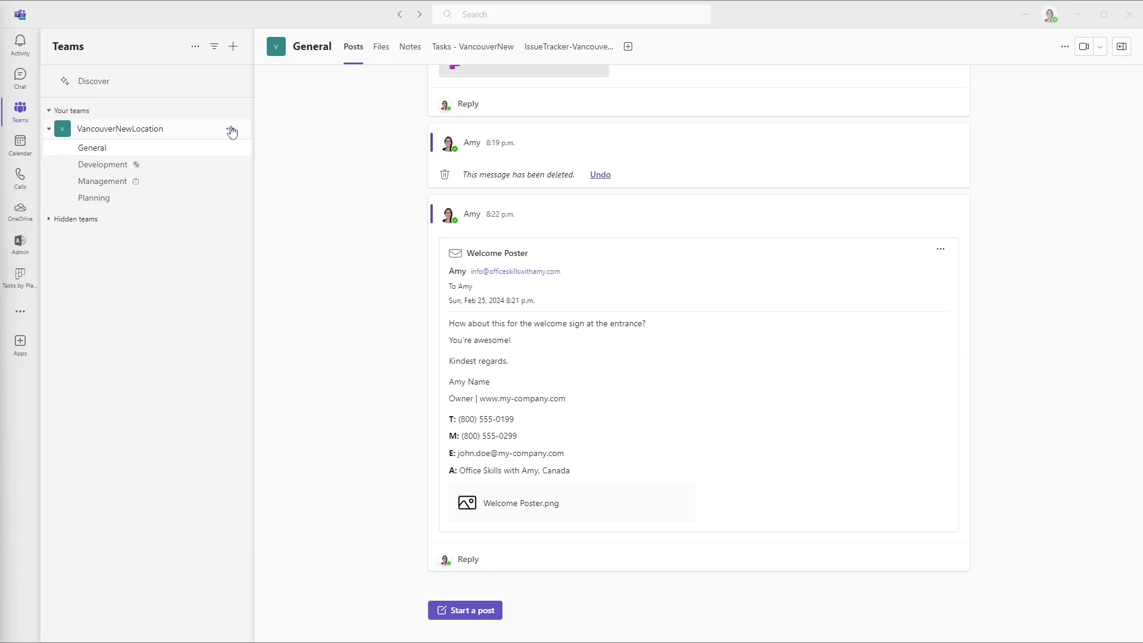
Step: Look at the dialog for adding members to the VancouverNewLocation team and dismiss it without adding anyone
{"action": "left_click", "coordinate": [231, 130]}
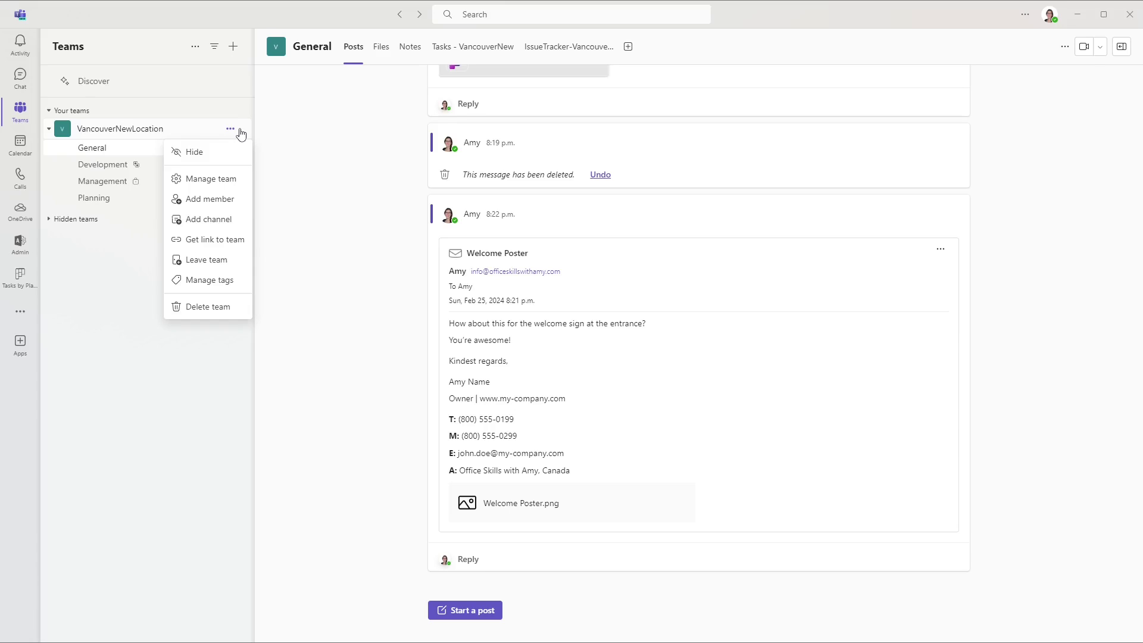
{"action": "left_click", "coordinate": [235, 200]}
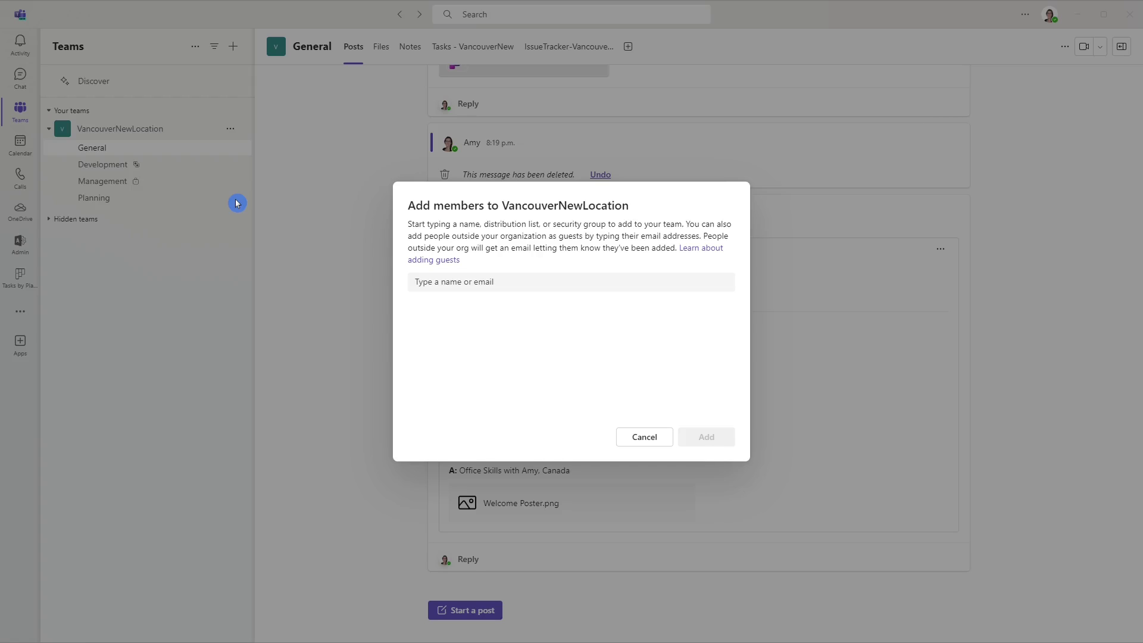
{"action": "left_click", "coordinate": [456, 280]}
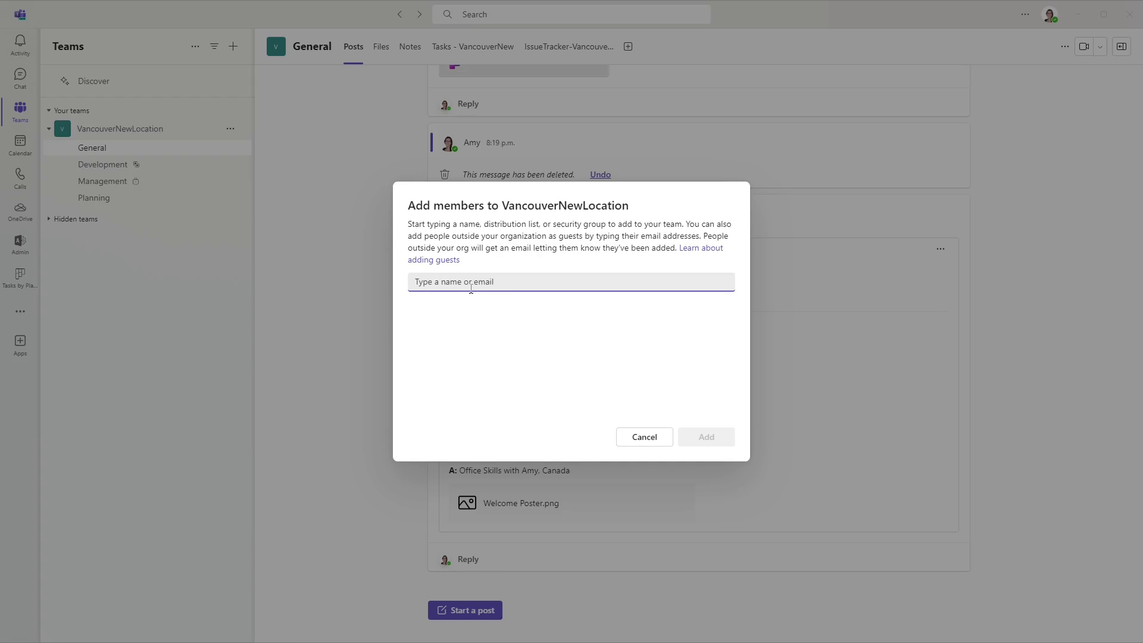
{"action": "key", "text": "Escape"}
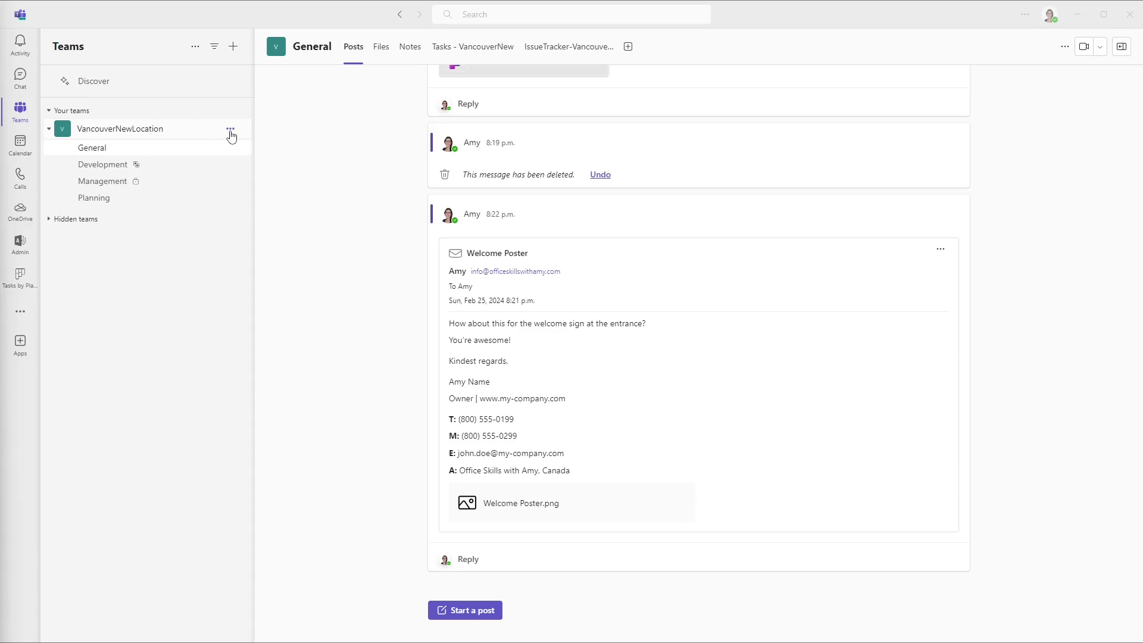
Step: Review the VancouverNewLocation team's management settings, including the member permissions and the remaining settings categories
{"action": "left_click", "coordinate": [231, 132]}
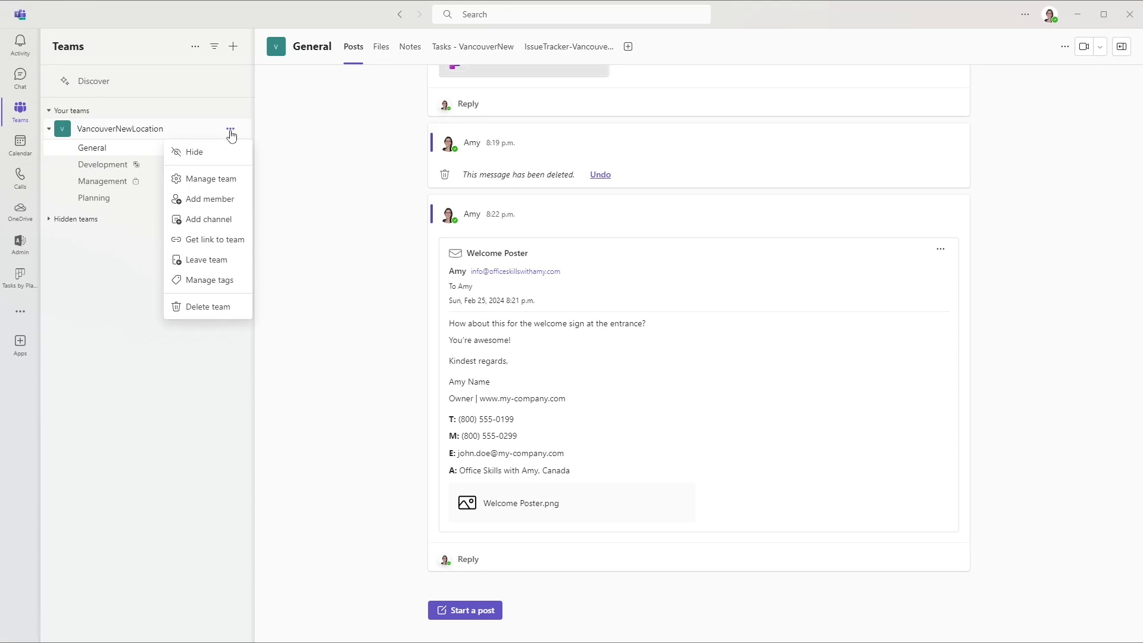
{"action": "left_click", "coordinate": [243, 178]}
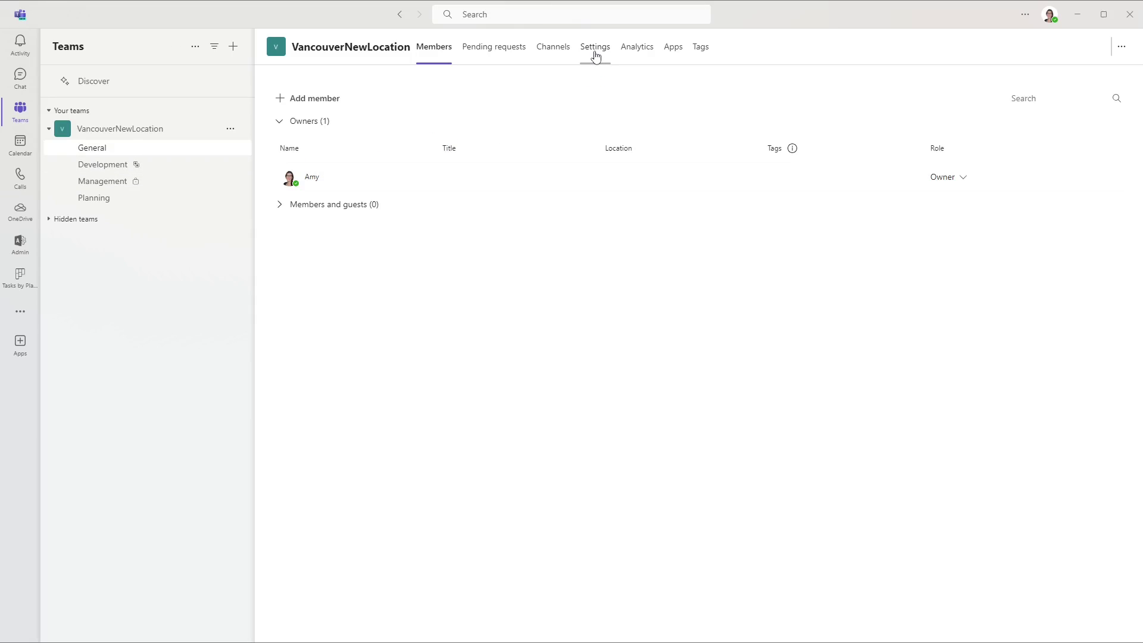
{"action": "left_click", "coordinate": [596, 48]}
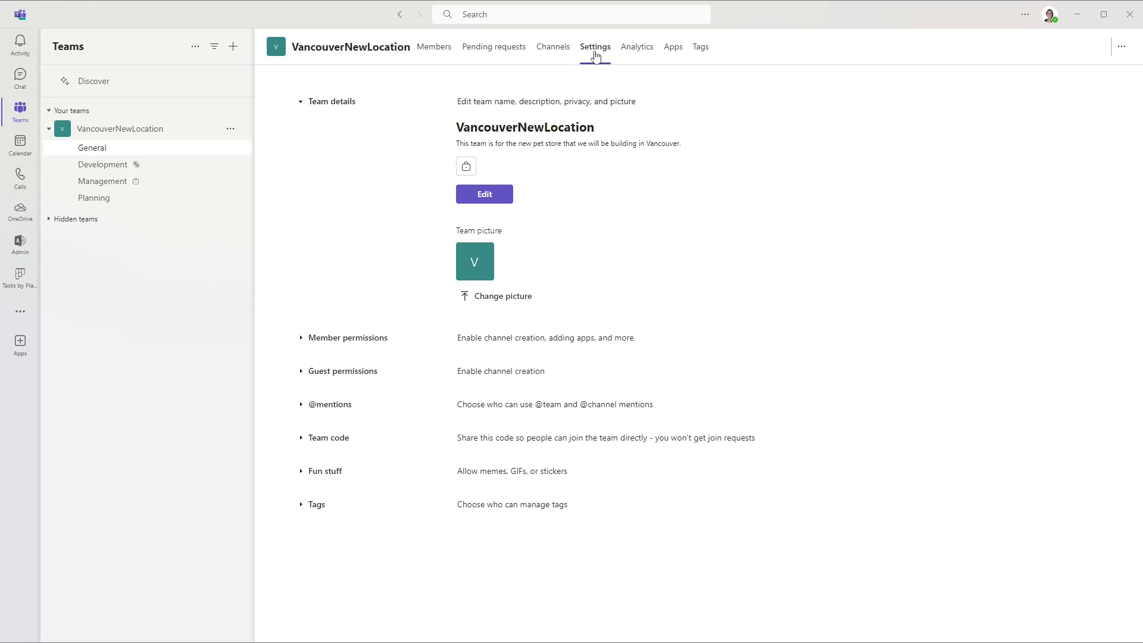
{"action": "left_click", "coordinate": [577, 341]}
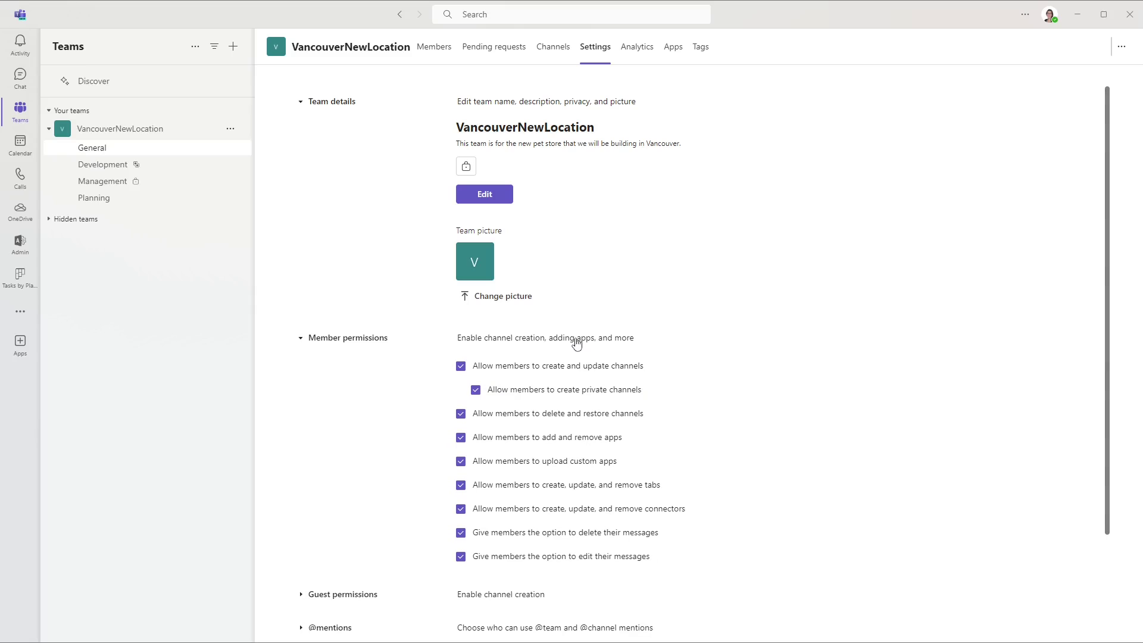
{"action": "scroll", "coordinate": [811, 373], "scroll_direction": "down", "scroll_amount": 3}
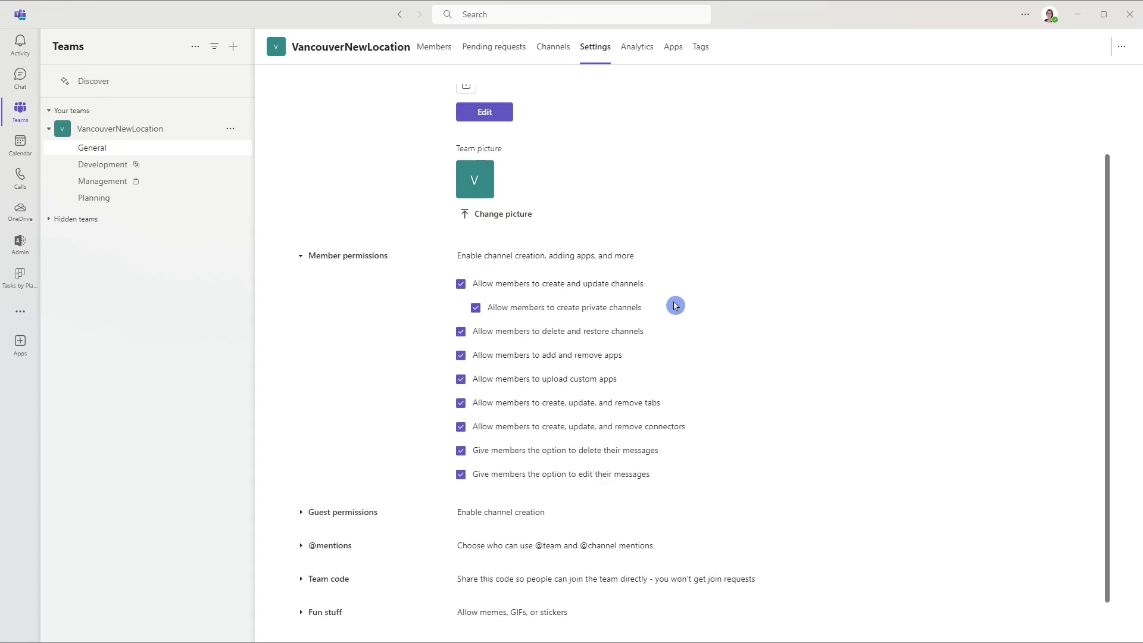
{"action": "scroll", "coordinate": [828, 368], "scroll_direction": "down", "scroll_amount": 1}
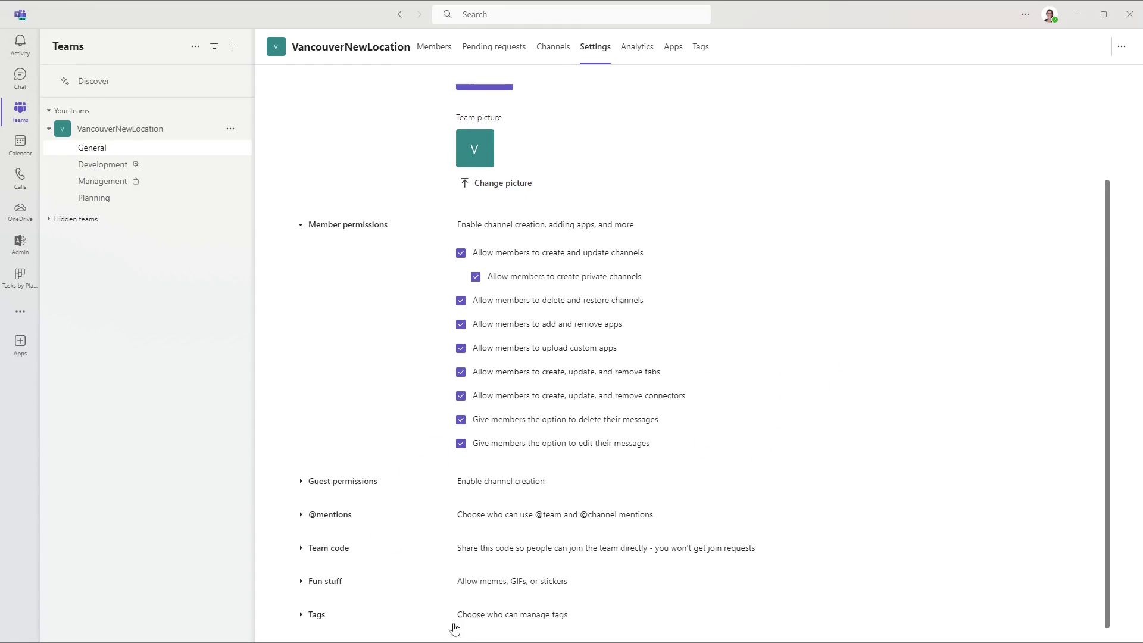